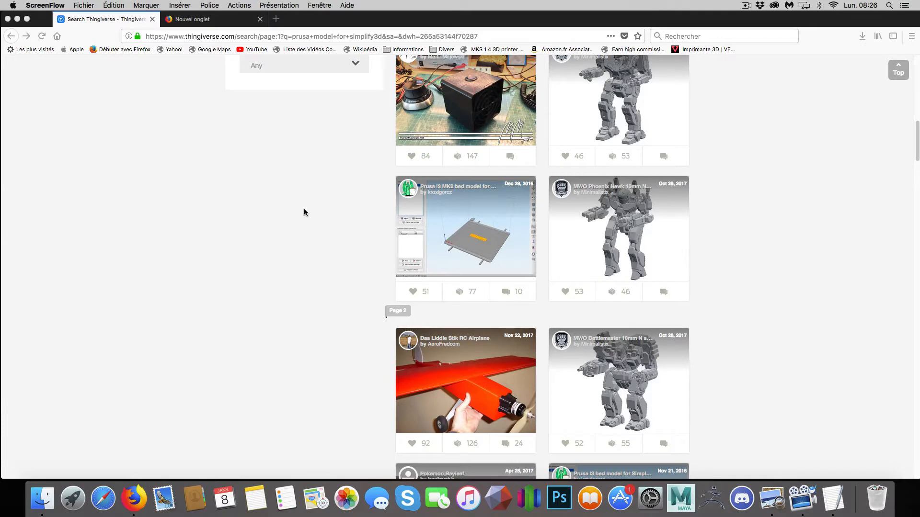
- Browse the Thingiverse results for "prusa model for simplify3d", examining the available Prusa i3 and MK2 bed models
{"action": "scroll", "coordinate": [303, 211], "scroll_direction": "up", "scroll_amount": 3}
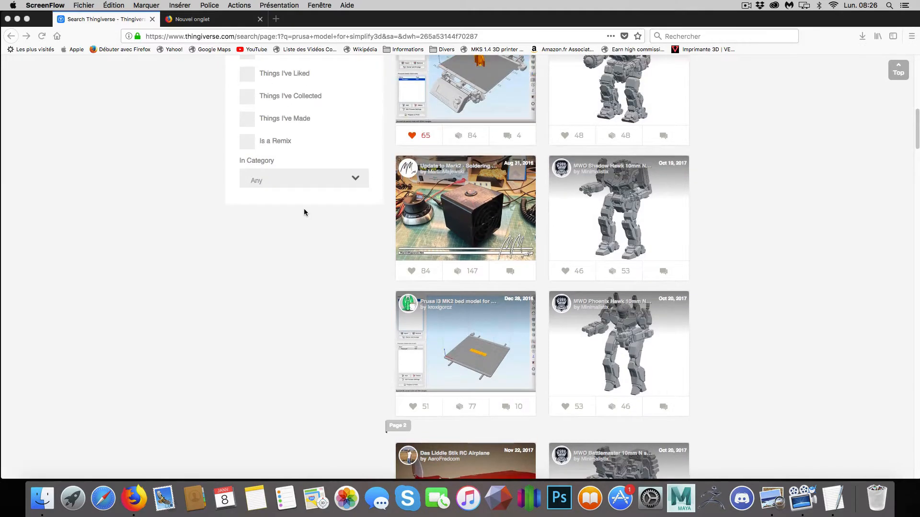
{"action": "scroll", "coordinate": [304, 212], "scroll_direction": "up", "scroll_amount": 7}
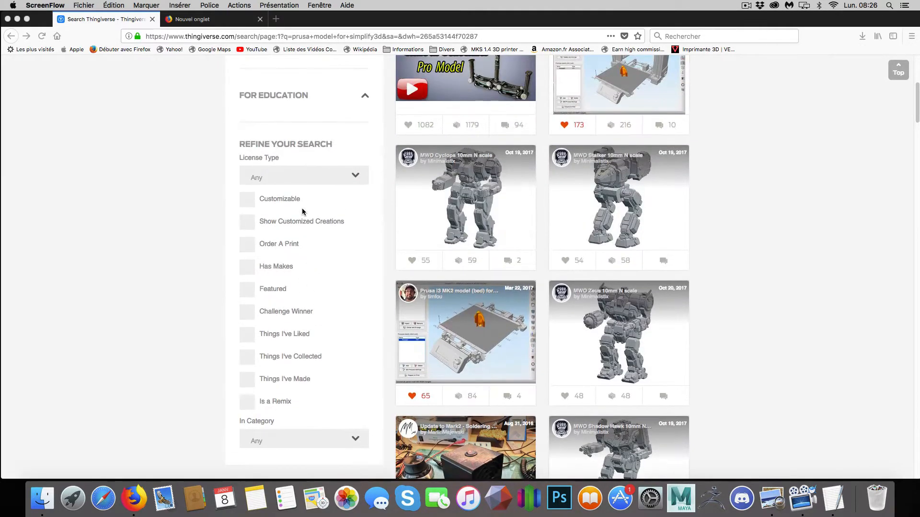
{"action": "scroll", "coordinate": [302, 212], "scroll_direction": "down", "scroll_amount": 1}
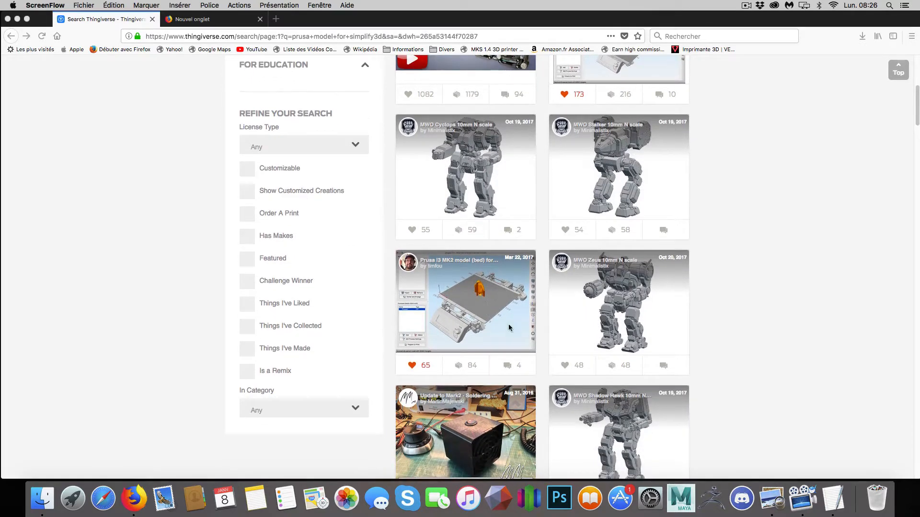
{"action": "scroll", "coordinate": [475, 318], "scroll_direction": "down", "scroll_amount": 7}
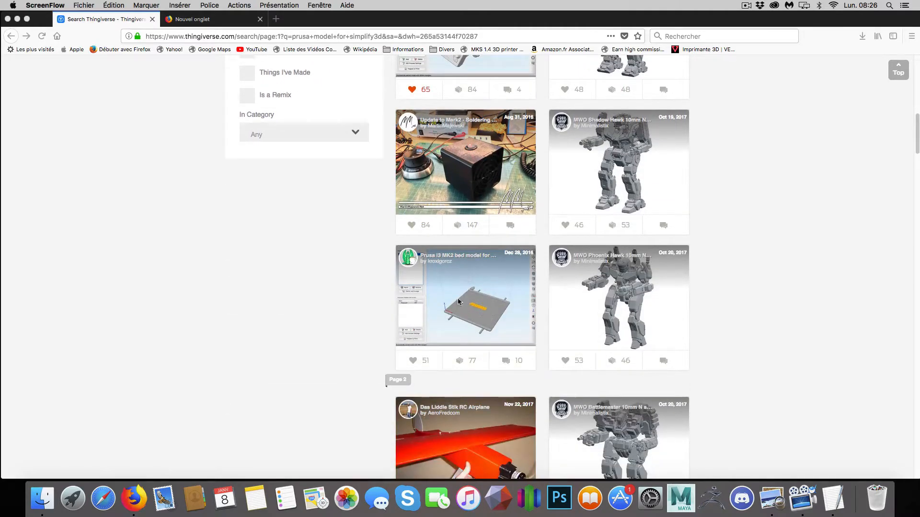
{"action": "scroll", "coordinate": [460, 304], "scroll_direction": "down", "scroll_amount": 6}
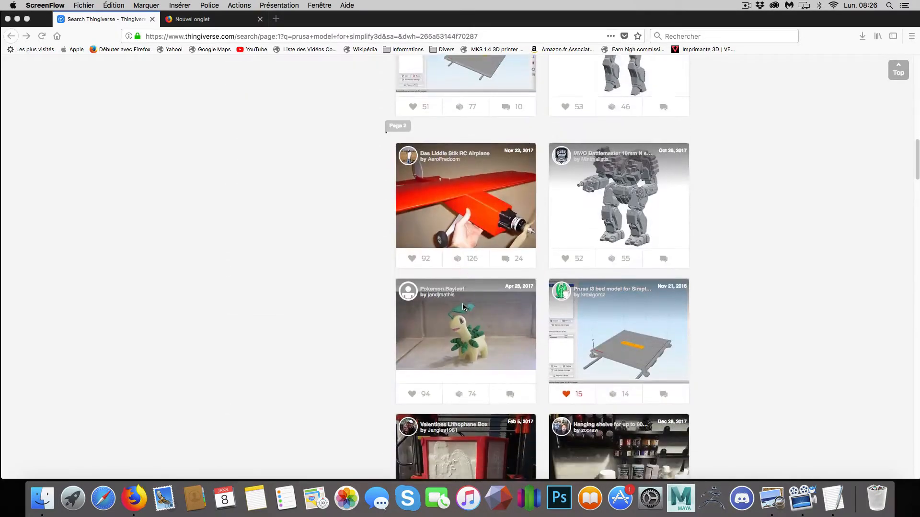
{"action": "scroll", "coordinate": [463, 306], "scroll_direction": "down", "scroll_amount": 1}
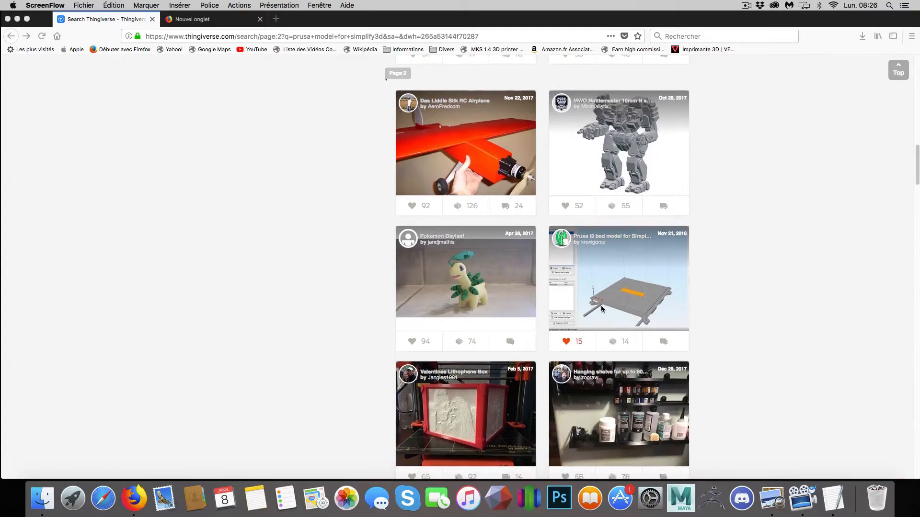
{"action": "scroll", "coordinate": [551, 330], "scroll_direction": "down", "scroll_amount": 8}
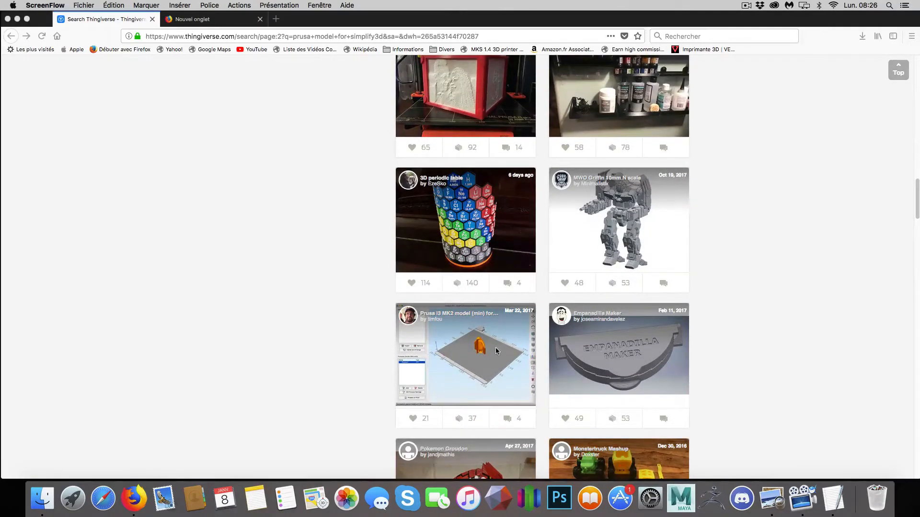
{"action": "scroll", "coordinate": [495, 347], "scroll_direction": "up", "scroll_amount": 15}
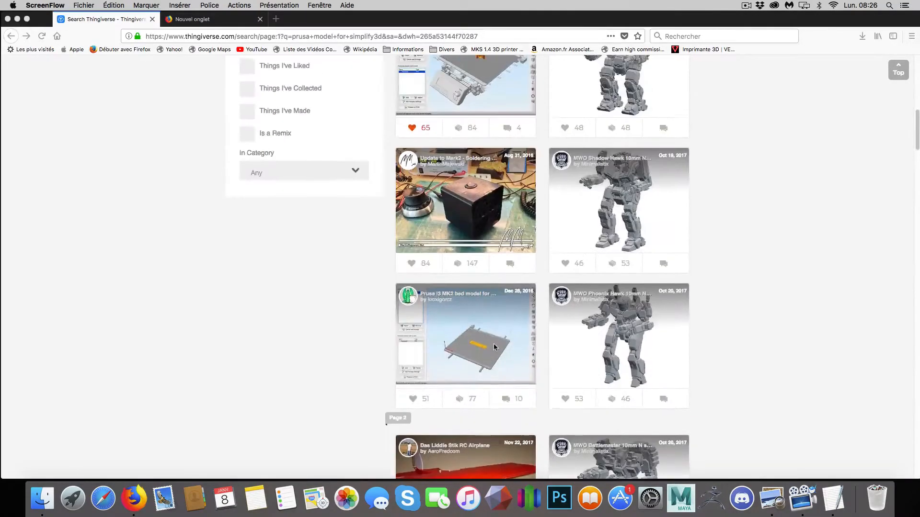
{"action": "scroll", "coordinate": [484, 328], "scroll_direction": "up", "scroll_amount": 4}
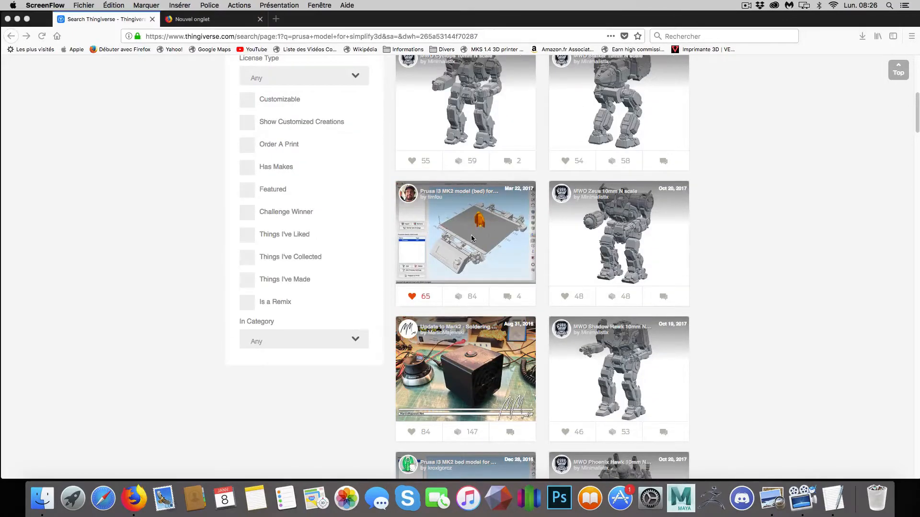
{"action": "scroll", "coordinate": [472, 238], "scroll_direction": "up", "scroll_amount": 1}
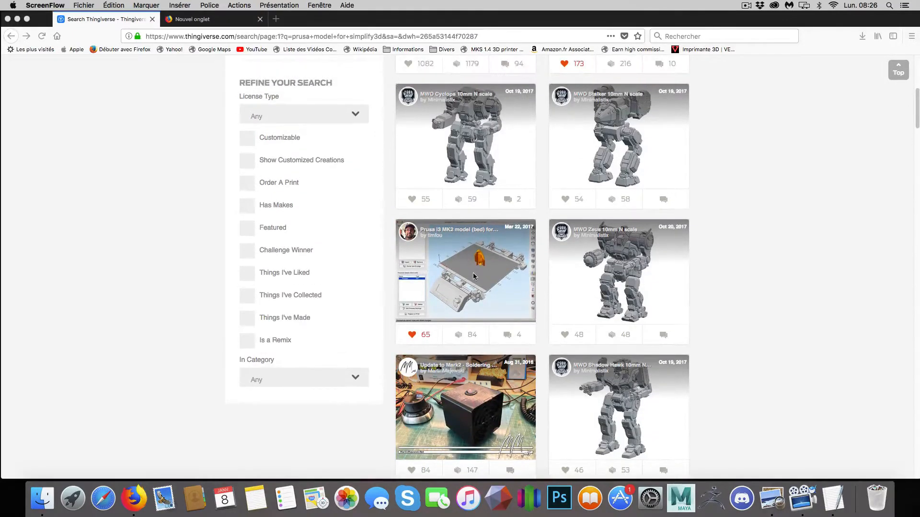
{"action": "scroll", "coordinate": [472, 277], "scroll_direction": "up", "scroll_amount": 8}
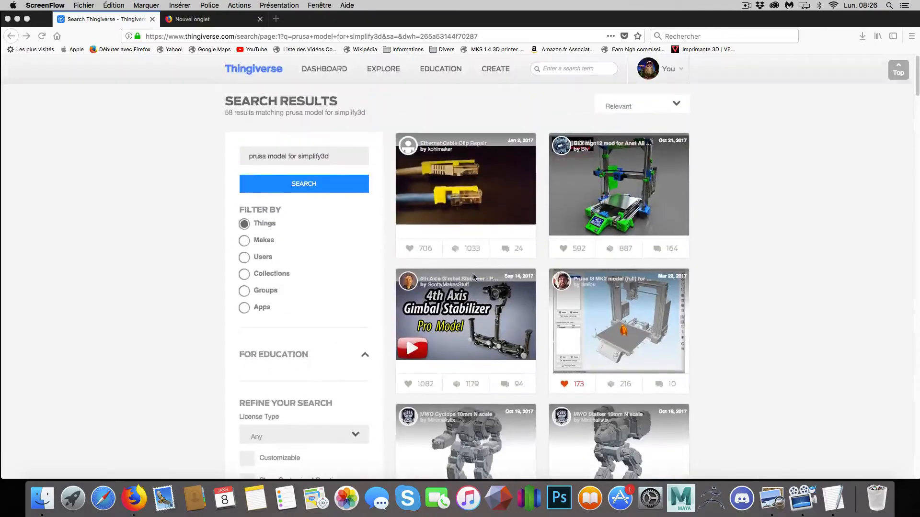
{"action": "scroll", "coordinate": [472, 276], "scroll_direction": "down", "scroll_amount": 12}
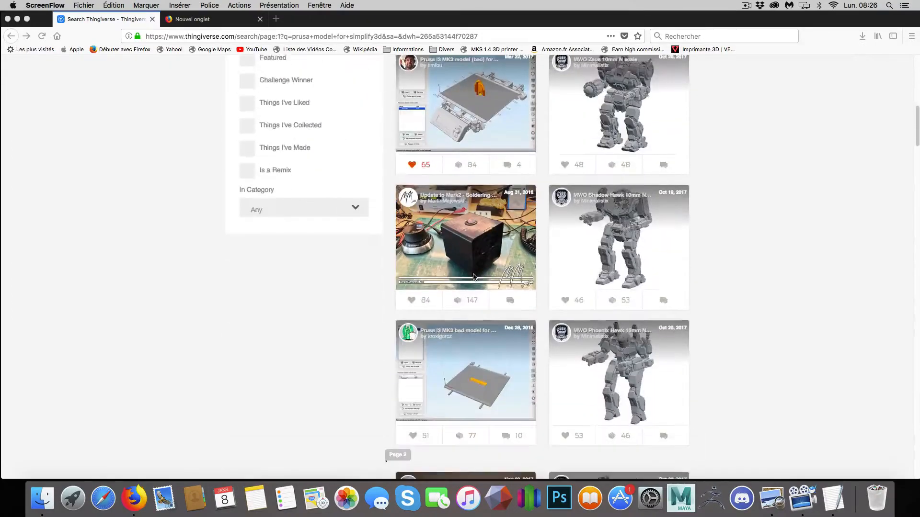
{"action": "scroll", "coordinate": [473, 276], "scroll_direction": "down", "scroll_amount": 10}
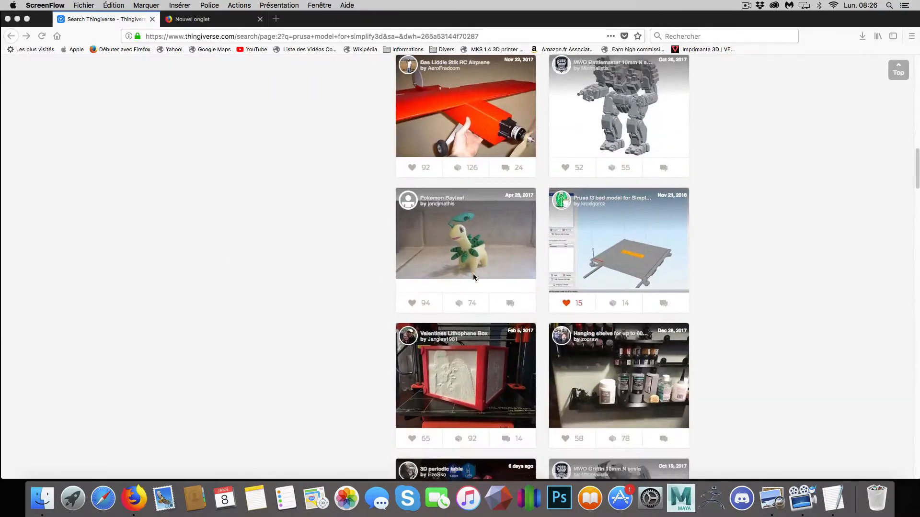
{"action": "scroll", "coordinate": [473, 276], "scroll_direction": "down", "scroll_amount": 8}
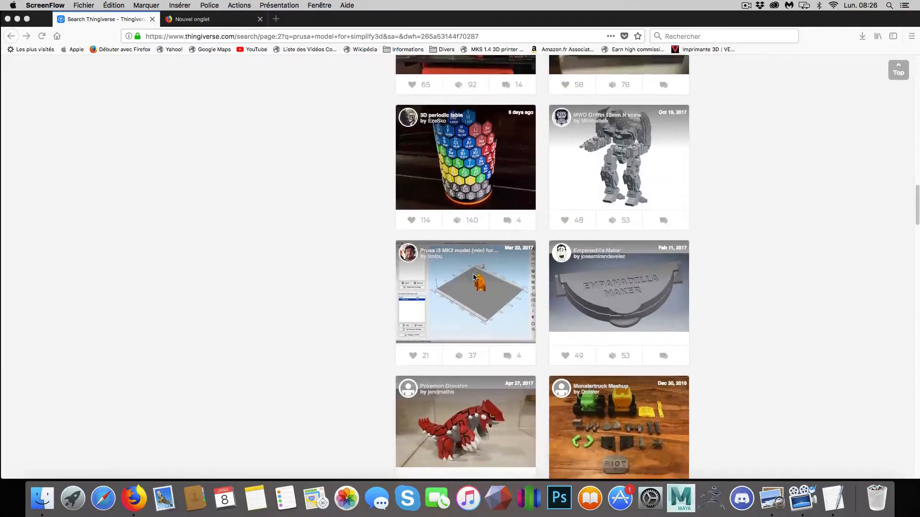
{"action": "scroll", "coordinate": [473, 276], "scroll_direction": "down", "scroll_amount": 8}
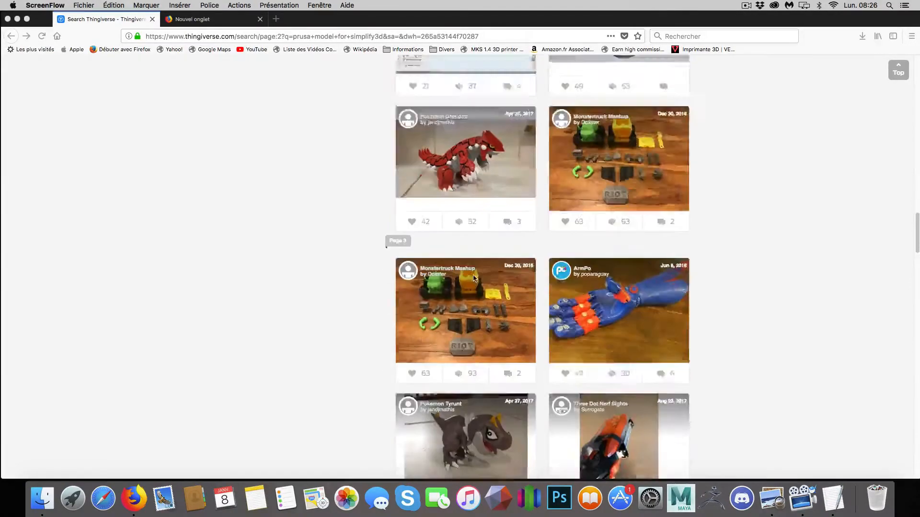
{"action": "scroll", "coordinate": [473, 278], "scroll_direction": "down", "scroll_amount": 8}
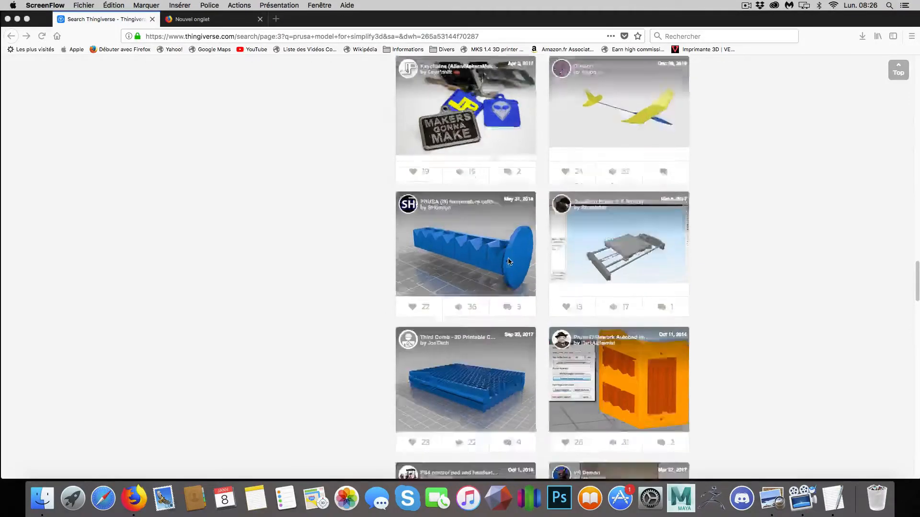
{"action": "scroll", "coordinate": [599, 266], "scroll_direction": "down", "scroll_amount": 14}
{"action": "scroll", "coordinate": [509, 261], "scroll_direction": "down", "scroll_amount": 10}
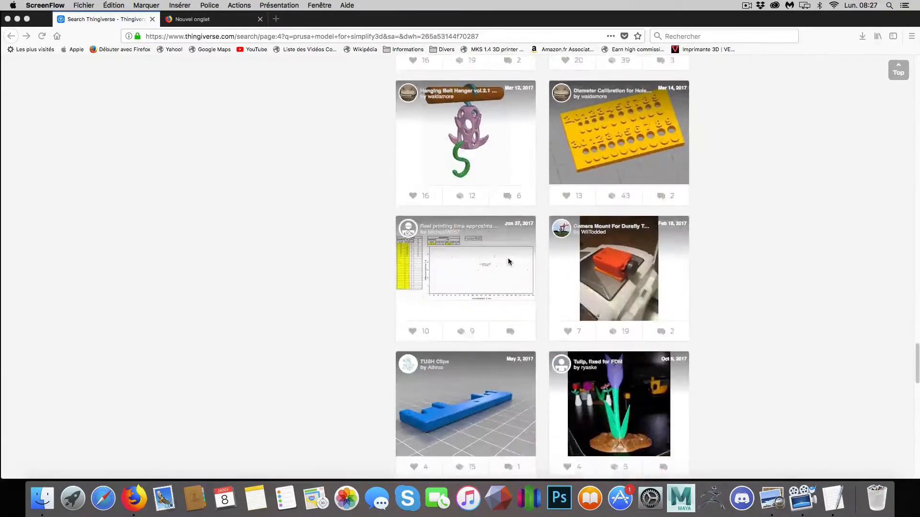
{"action": "scroll", "coordinate": [509, 261], "scroll_direction": "down", "scroll_amount": 2}
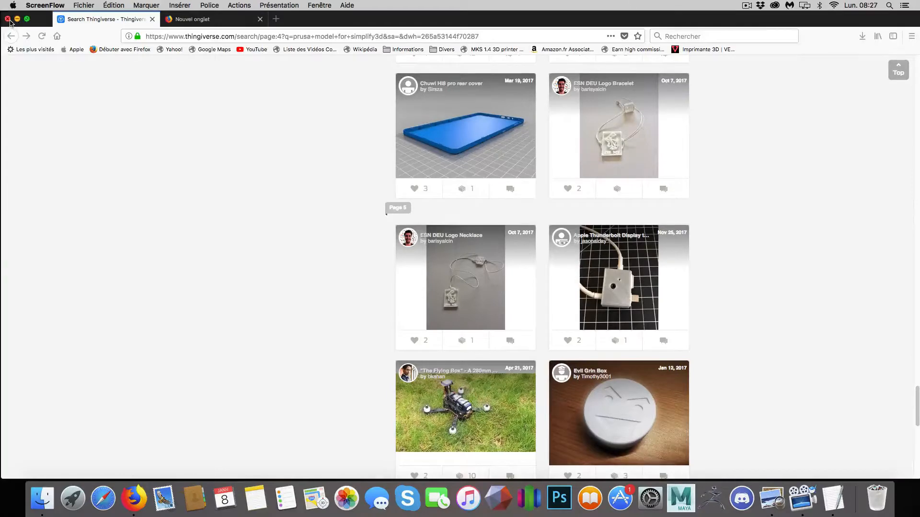
- Close the browser window with all its tabs and reposition the three STL files on the desktop, away from the other icons
{"action": "left_click", "coordinate": [9, 20]}
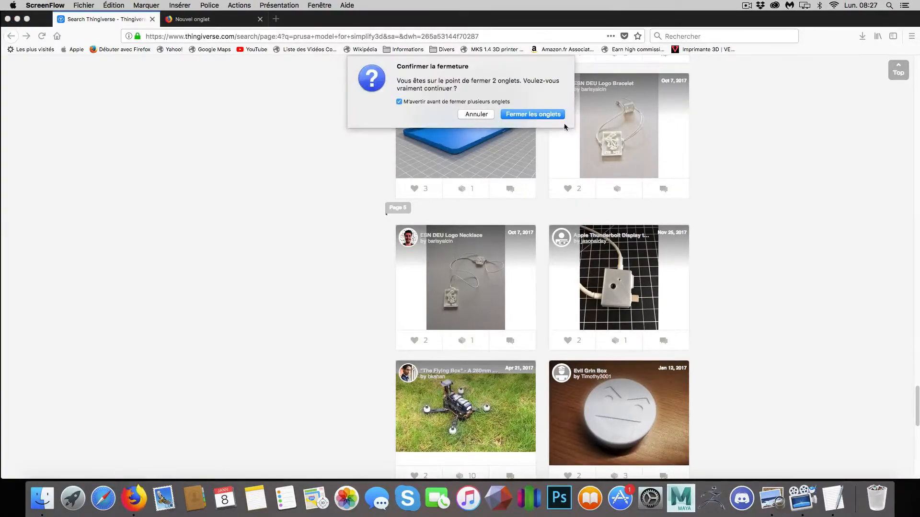
{"action": "left_click", "coordinate": [548, 115]}
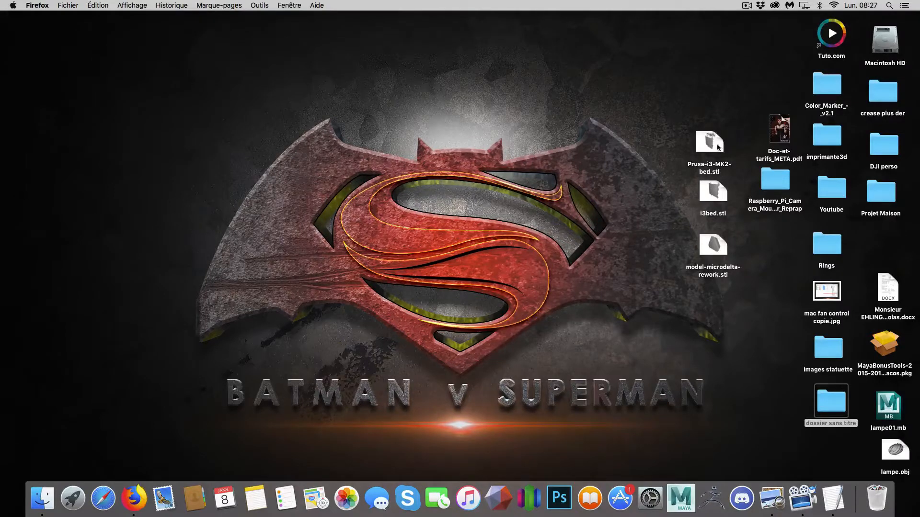
{"action": "left_click_drag", "start_coordinate": [718, 147], "coordinate": [683, 82]}
{"action": "left_click_drag", "start_coordinate": [712, 191], "coordinate": [666, 150]}
{"action": "left_click_drag", "start_coordinate": [711, 245], "coordinate": [672, 196]}
{"action": "left_click_drag", "start_coordinate": [632, 142], "coordinate": [678, 242]}
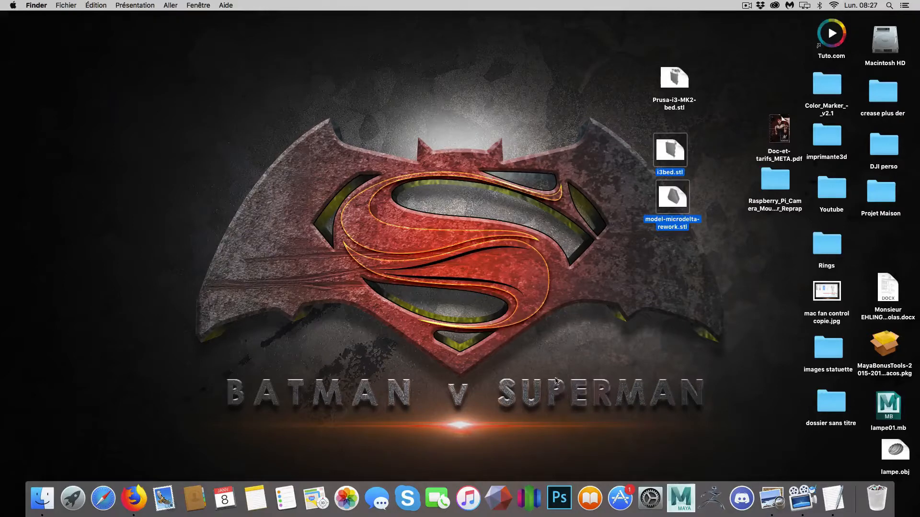
- Open the hidden user Library folder (Bibliothèque) in Finder
{"action": "left_click", "coordinate": [170, 5]}
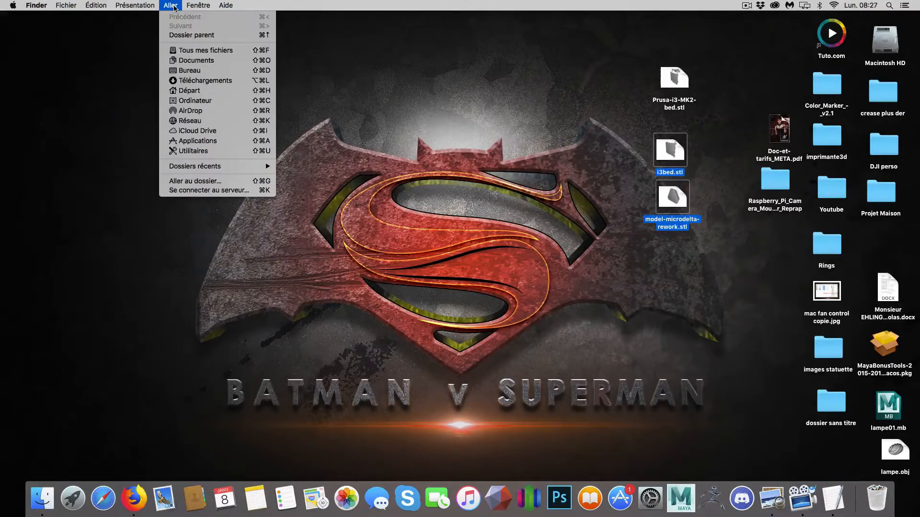
{"action": "key", "text": "alt"}
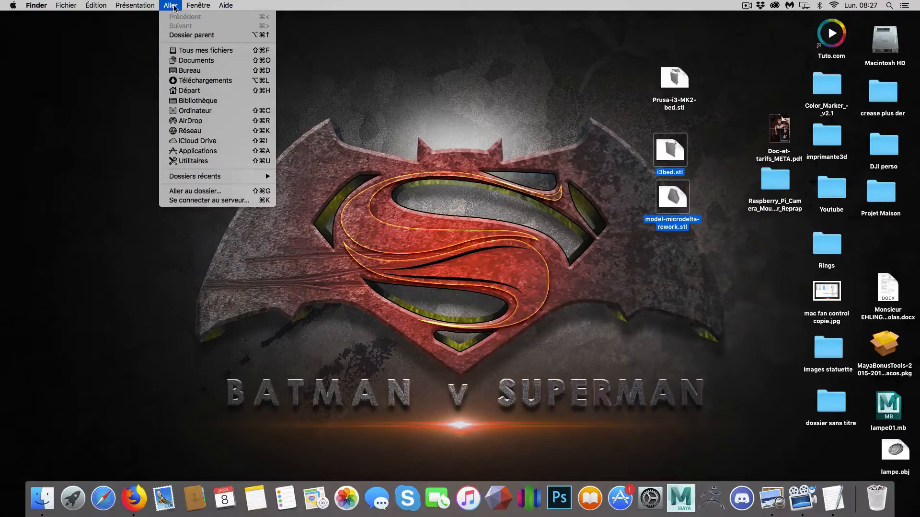
{"action": "key", "text": "alt"}
{"action": "key", "text": "alt"}
{"action": "key", "text": "alt"}
{"action": "key", "text": "alt"}
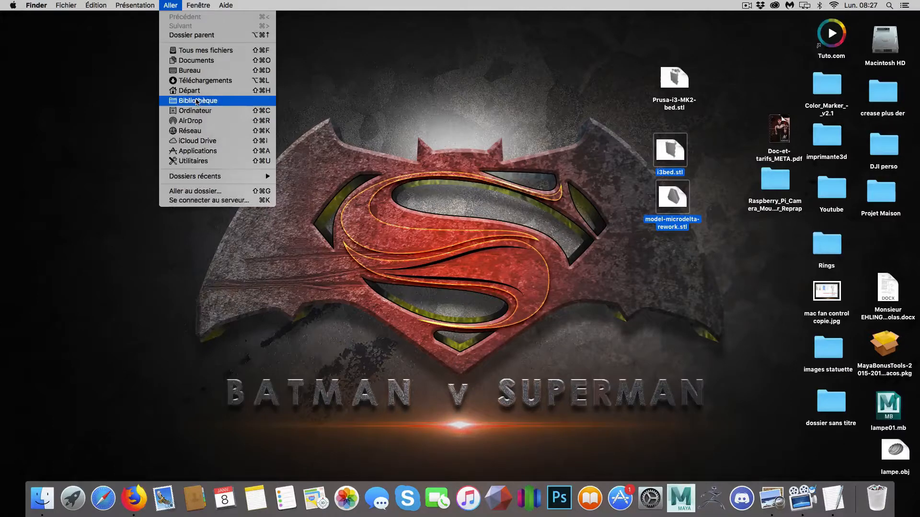
{"action": "key", "text": "alt"}
{"action": "left_click", "coordinate": [196, 102]}
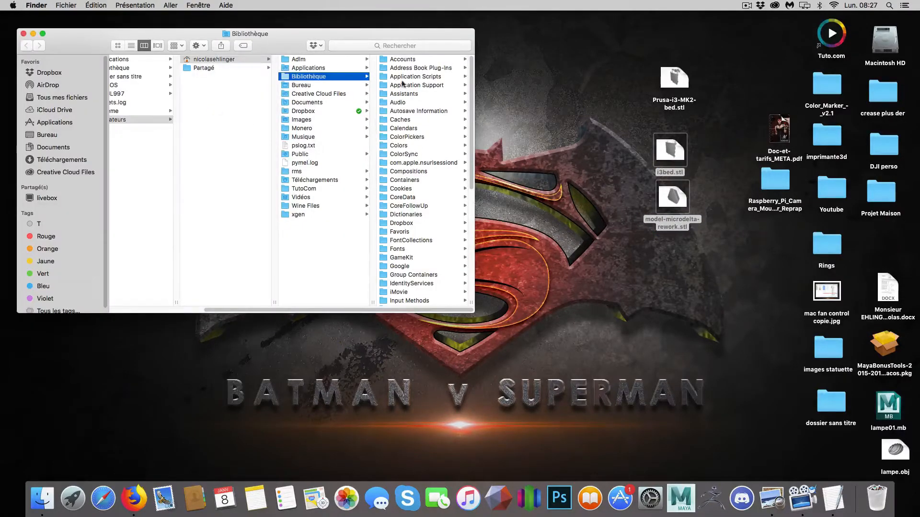
- Open the S3D-Software folder inside Application Support/Simplify3D
{"action": "left_click", "coordinate": [410, 87]}
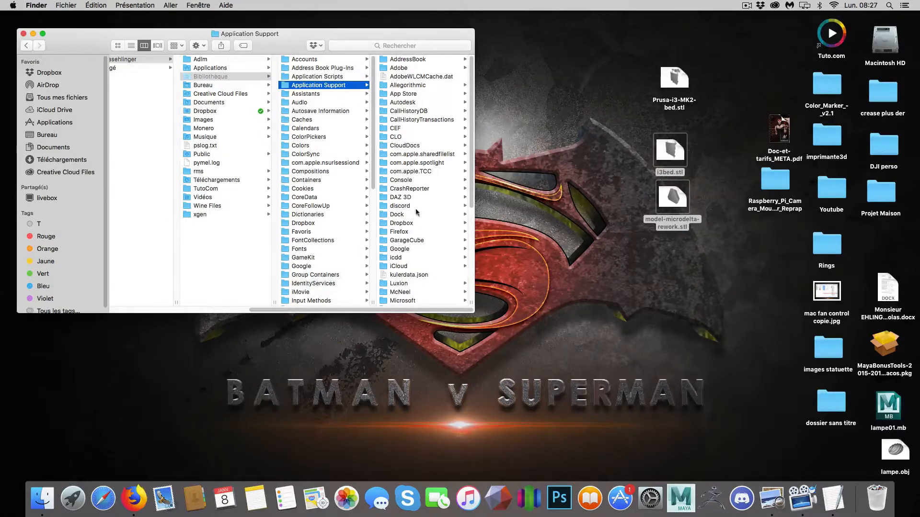
{"action": "scroll", "coordinate": [411, 233], "scroll_direction": "down", "scroll_amount": 5}
{"action": "scroll", "coordinate": [411, 233], "scroll_direction": "down", "scroll_amount": 3}
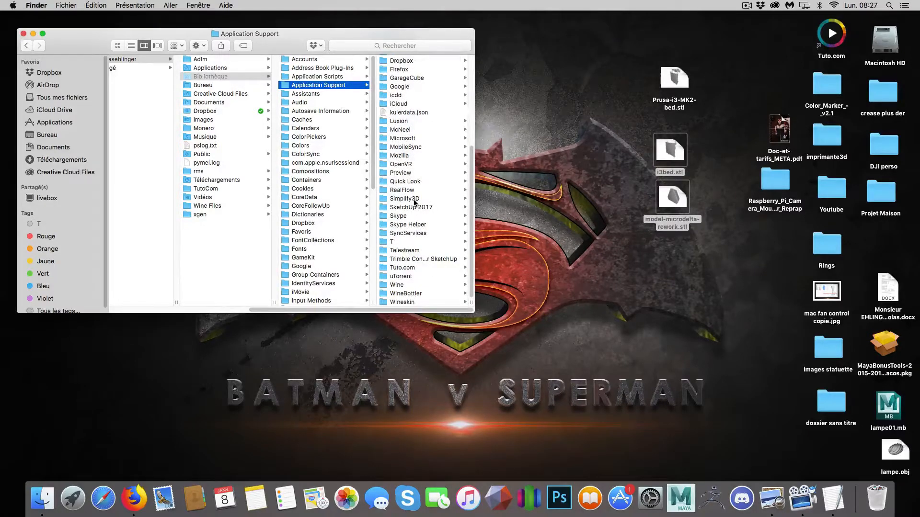
{"action": "left_click", "coordinate": [413, 198]}
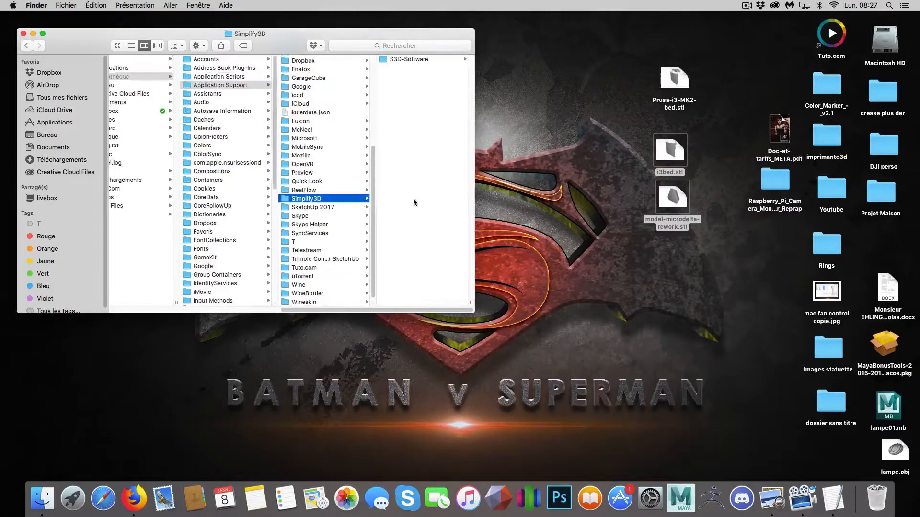
{"action": "left_click", "coordinate": [410, 60]}
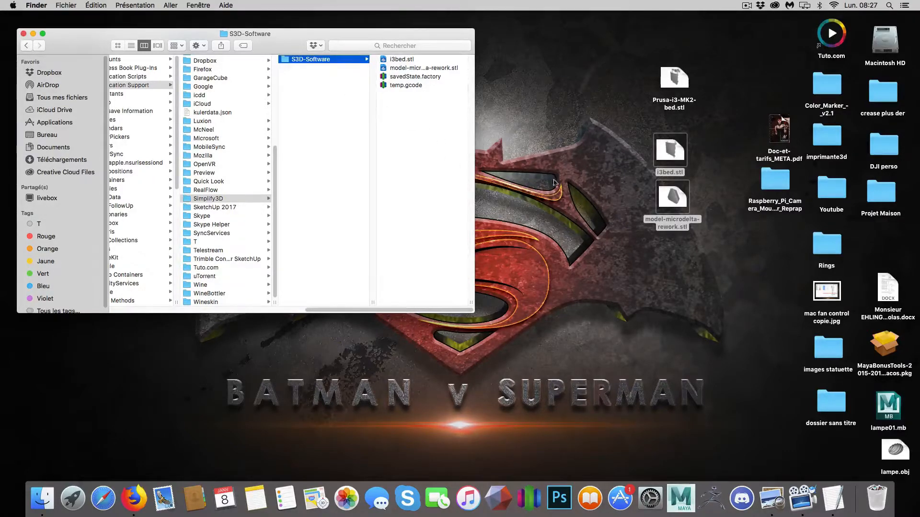
- Move i3bed.stl and model-microdelta-rework.stl from the desktop into the S3D-Software folder, replacing the existing copies, and close the folder window
{"action": "left_click", "coordinate": [638, 145]}
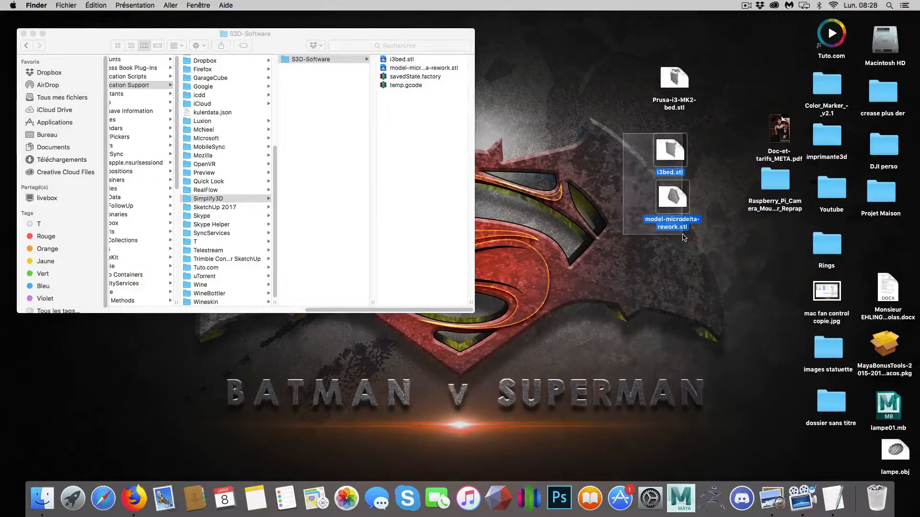
{"action": "left_click_drag", "start_coordinate": [655, 199], "coordinate": [437, 163]}
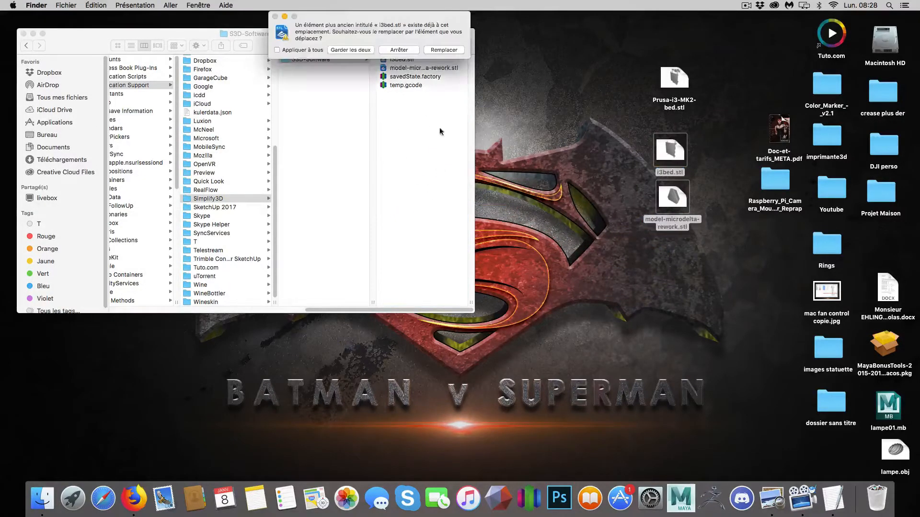
{"action": "left_click", "coordinate": [445, 53]}
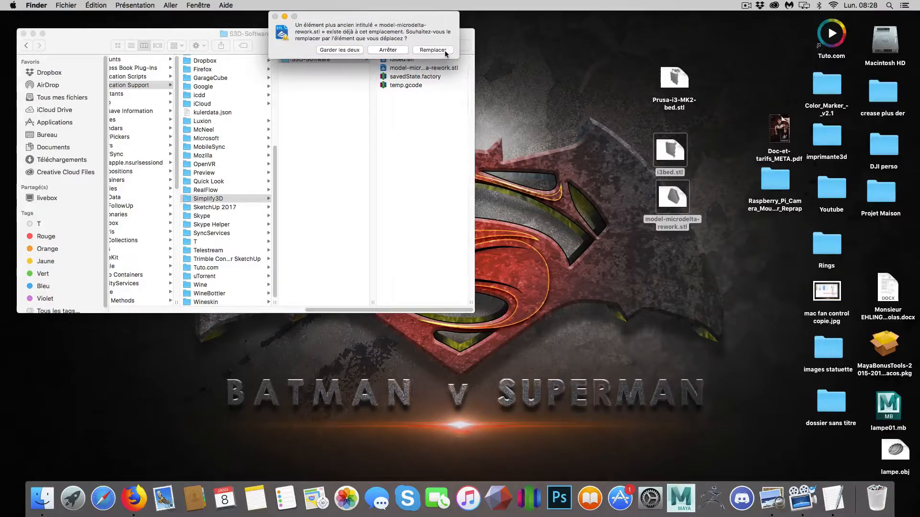
{"action": "left_click", "coordinate": [23, 33]}
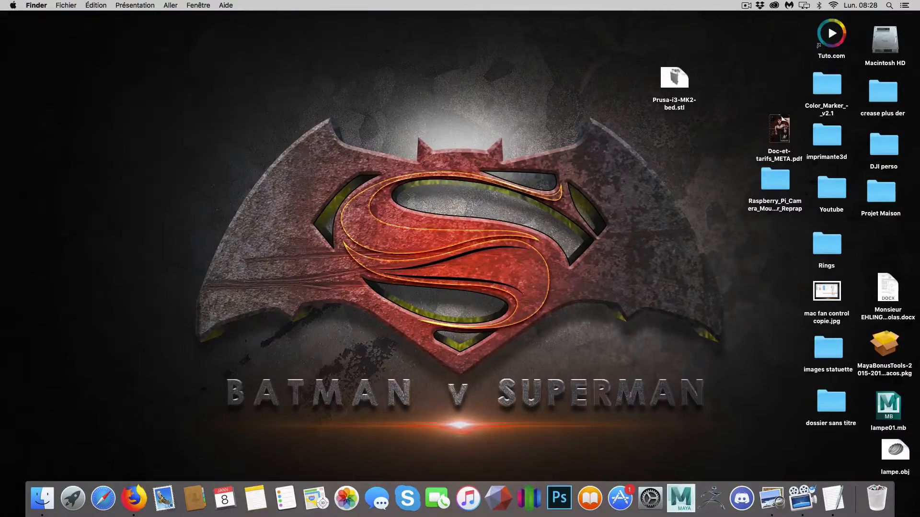
- Bring the TextEdit note with the Windows folder path into view and correct "Usename" to "Username"
{"action": "left_click_drag", "start_coordinate": [0, 114], "coordinate": [457, 127]}
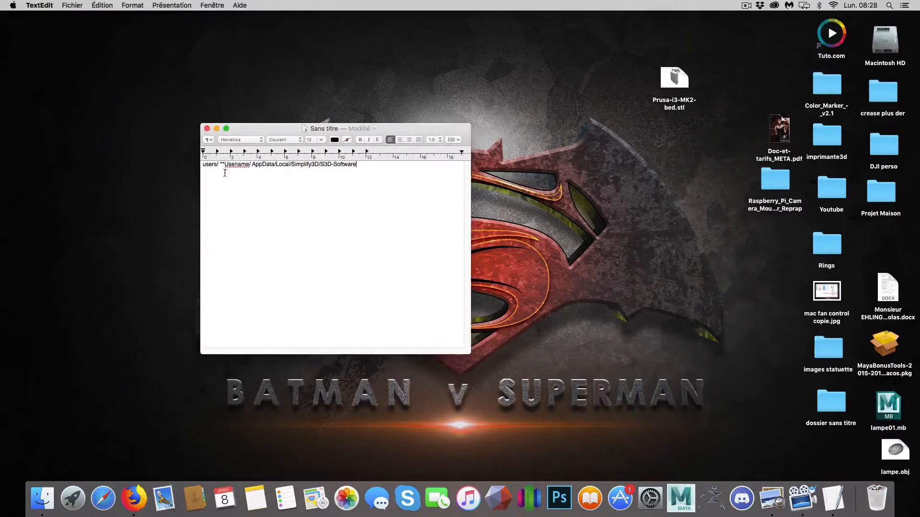
{"action": "left_click_drag", "start_coordinate": [202, 166], "coordinate": [236, 165]}
{"action": "left_click", "coordinate": [233, 164]}
{"action": "type", "text": "r"}
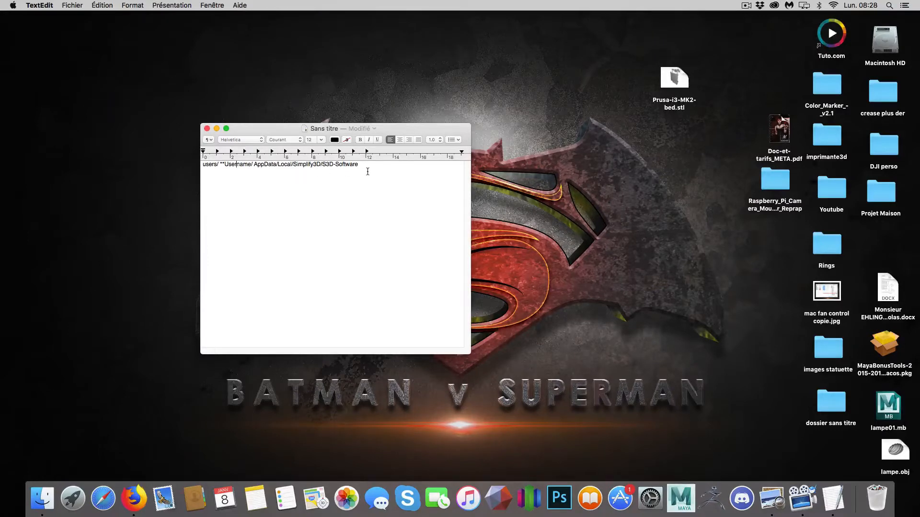
- Enlarge the Windows folder path in the note to size 24 and reshape the window so the path fits on one line
{"action": "left_click_drag", "start_coordinate": [370, 166], "coordinate": [202, 164]}
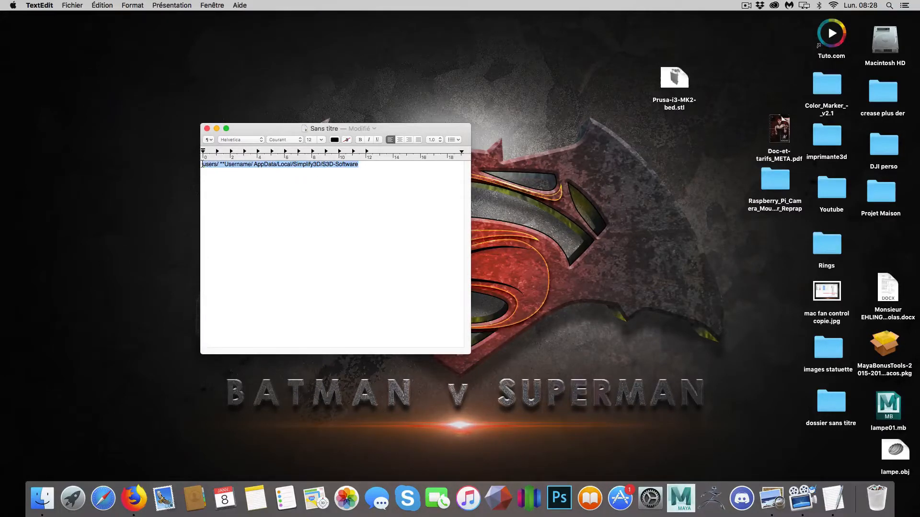
{"action": "left_click", "coordinate": [322, 140]}
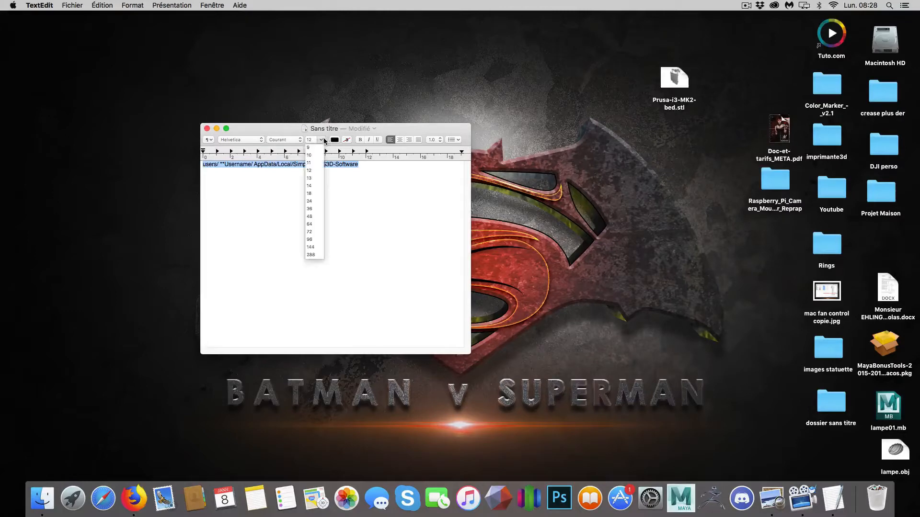
{"action": "left_click", "coordinate": [314, 201]}
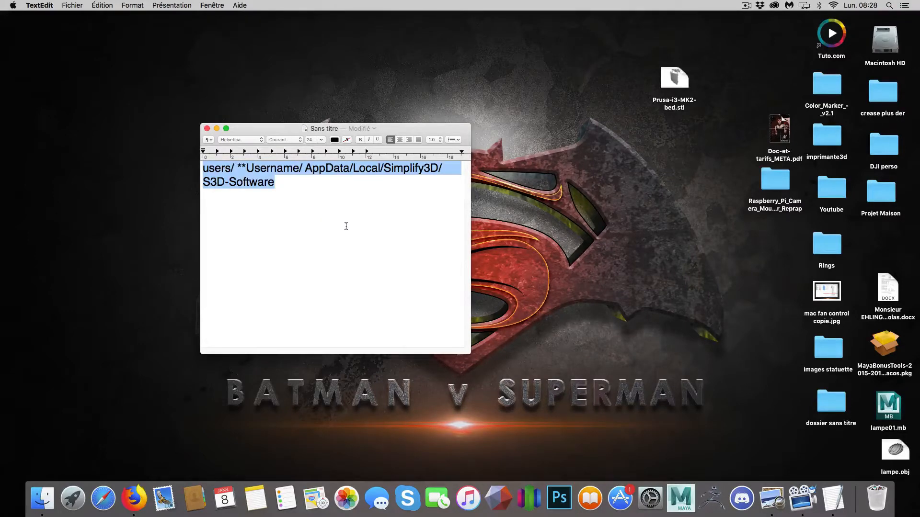
{"action": "left_click_drag", "start_coordinate": [465, 349], "coordinate": [566, 207]}
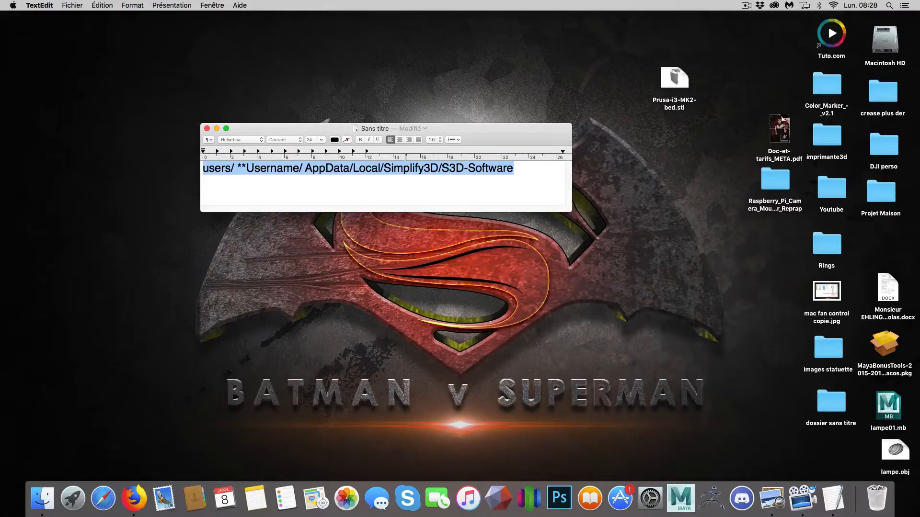
{"action": "left_click_drag", "start_coordinate": [291, 128], "coordinate": [0, 107]}
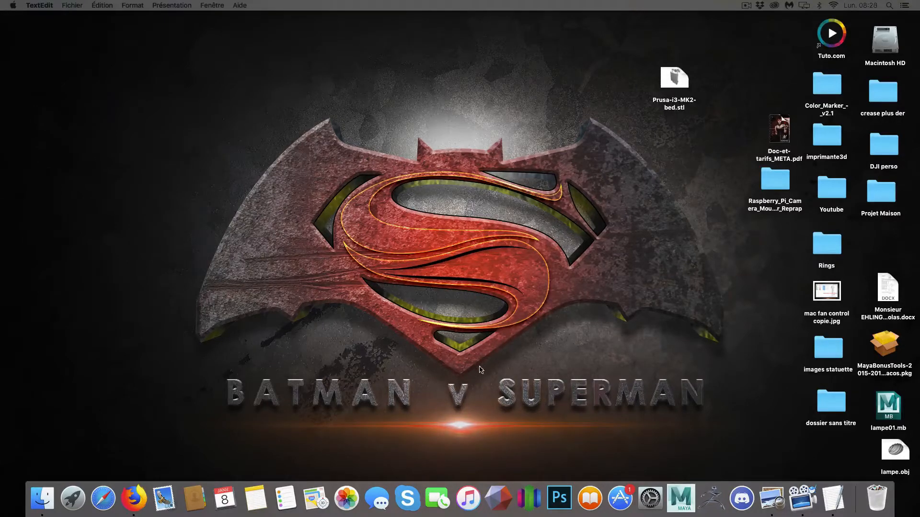
- Switch to Finder and open the S3D-Software folder under the user Library (Bibliothèque), Application Support, Simplify3D
{"action": "left_click", "coordinate": [294, 149]}
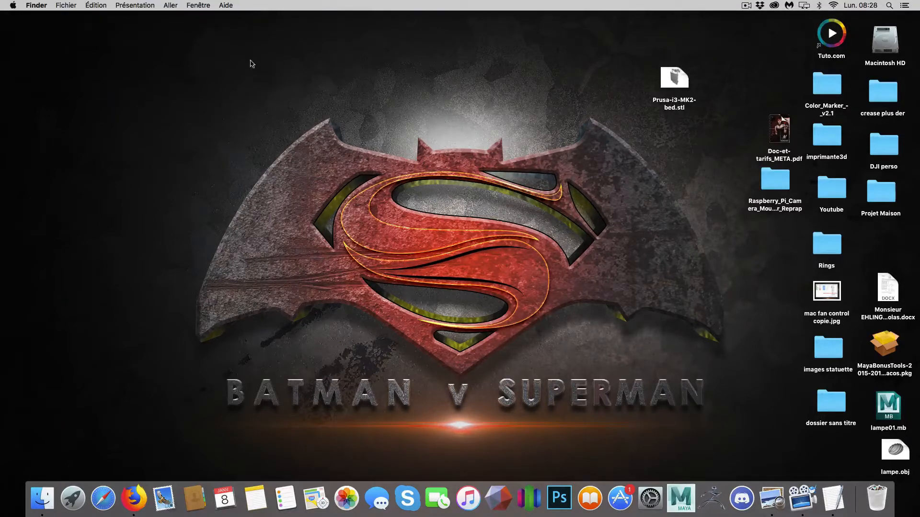
{"action": "left_click", "coordinate": [172, 6]}
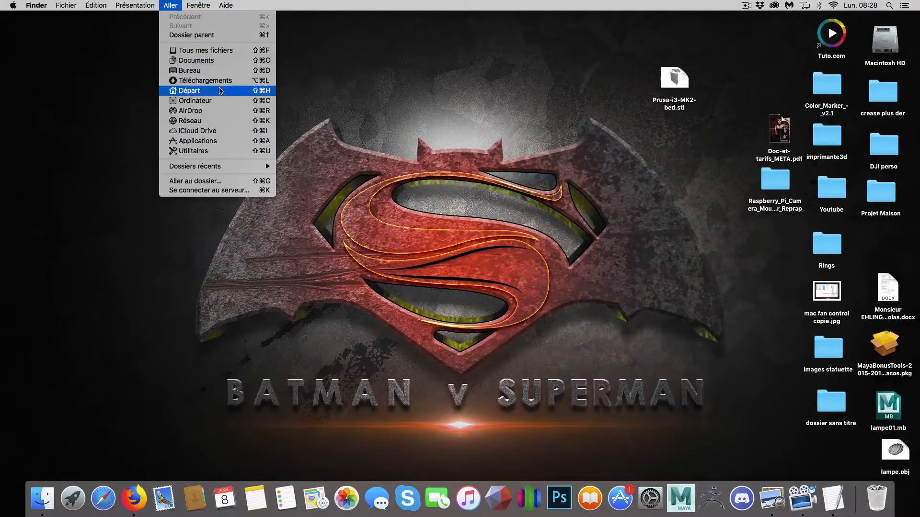
{"action": "key", "text": "alt"}
{"action": "left_click", "coordinate": [226, 104]}
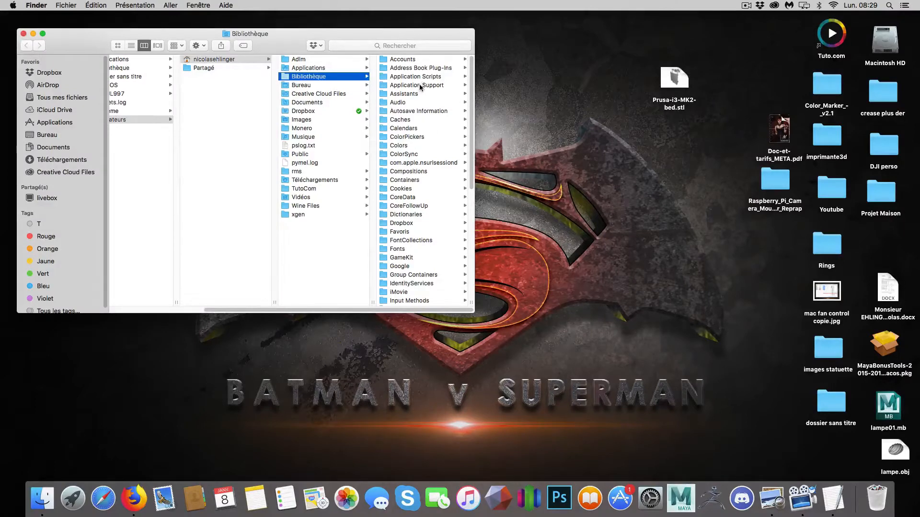
{"action": "left_click", "coordinate": [417, 85]}
{"action": "scroll", "coordinate": [411, 269], "scroll_direction": "down", "scroll_amount": 5}
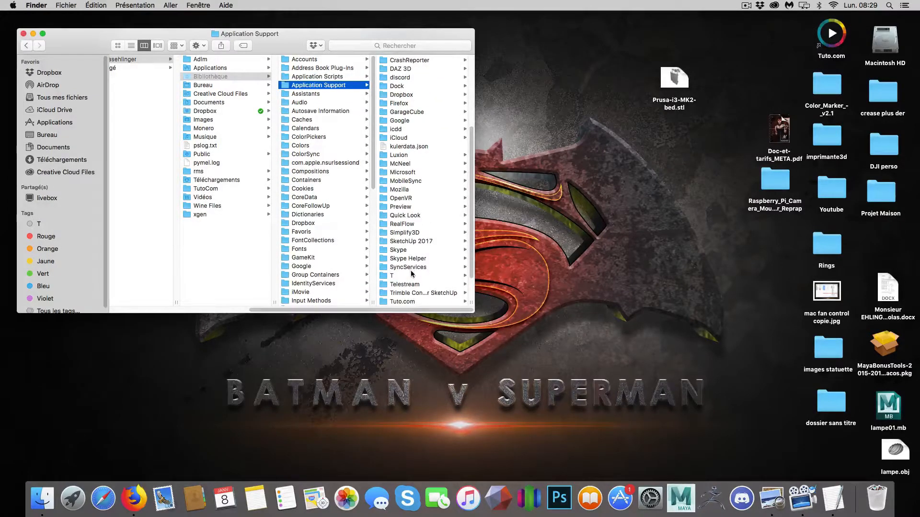
{"action": "left_click", "coordinate": [412, 231]}
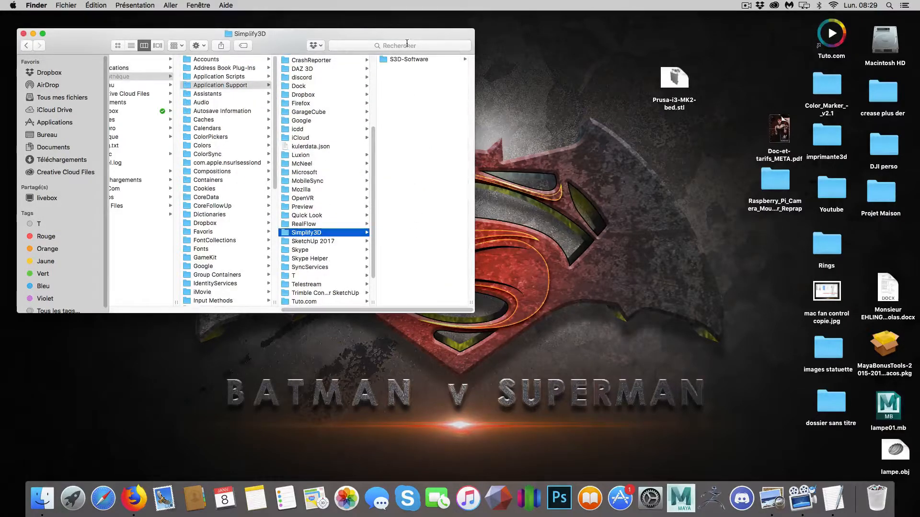
{"action": "left_click", "coordinate": [410, 59]}
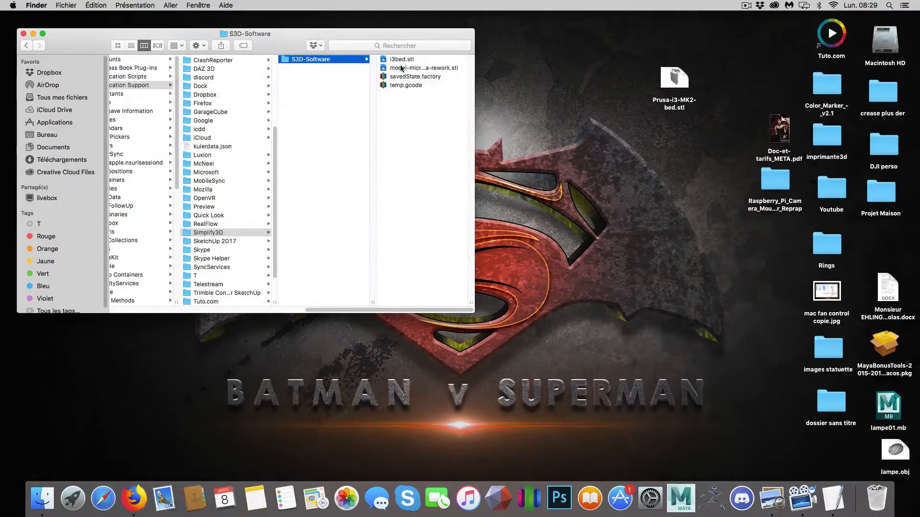
- Copy i3bed.stl and model-microdelta-rework.stl from the S3D-Software folder to the desktop
{"action": "left_click", "coordinate": [402, 68]}
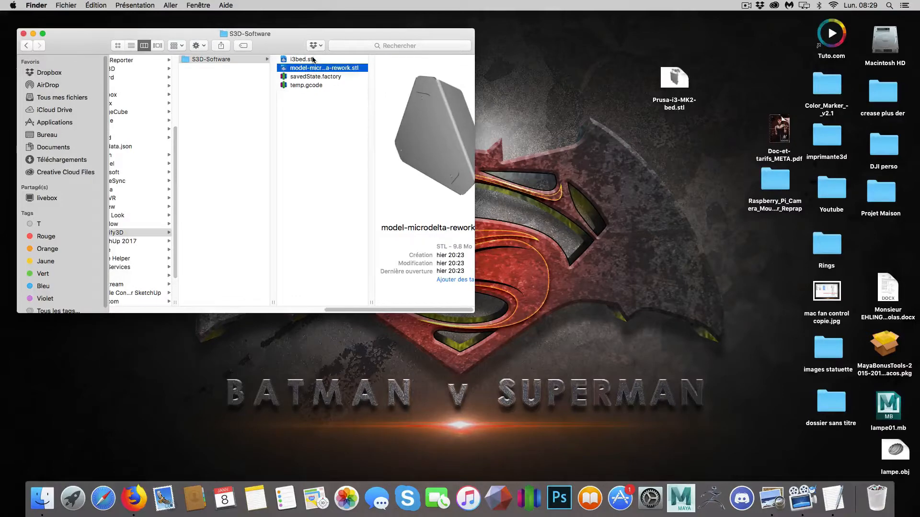
{"action": "left_click", "coordinate": [302, 59], "text": "shift"}
{"action": "right_click", "coordinate": [313, 59]}
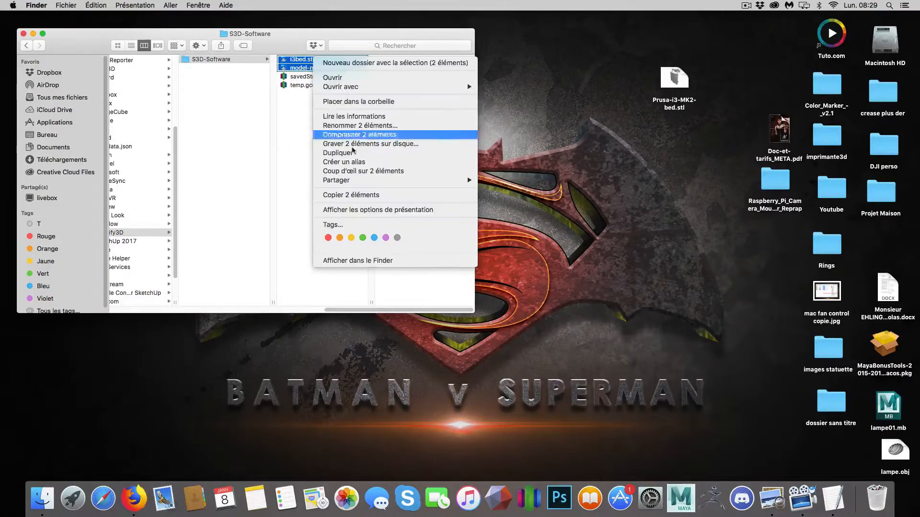
{"action": "left_click", "coordinate": [363, 194]}
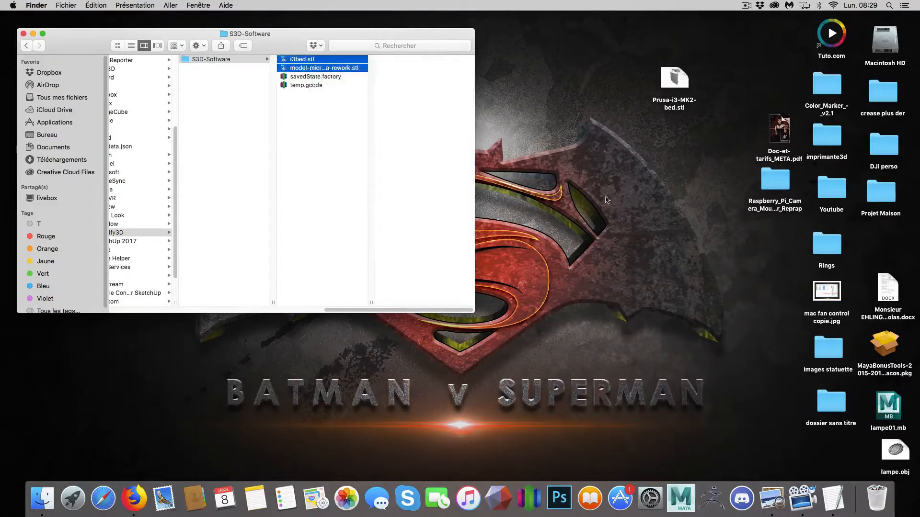
{"action": "left_click", "coordinate": [642, 201]}
{"action": "right_click", "coordinate": [642, 200]}
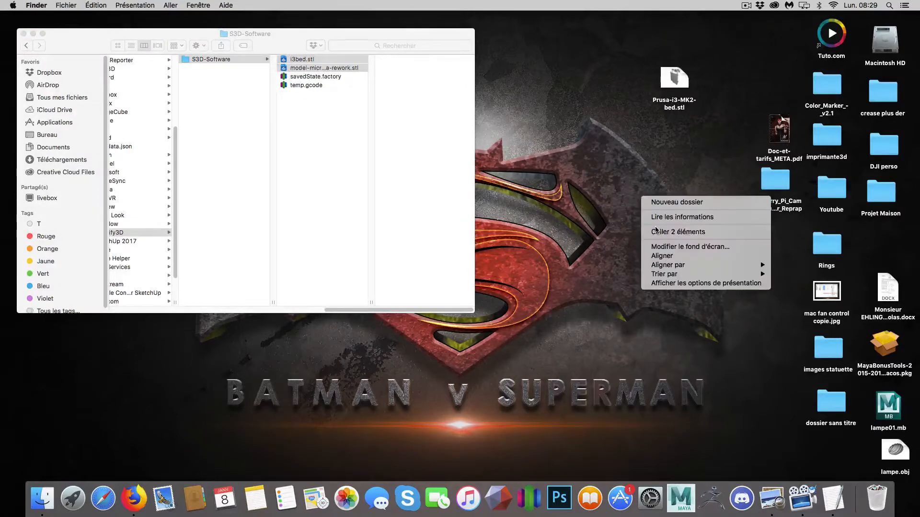
{"action": "left_click", "coordinate": [654, 230]}
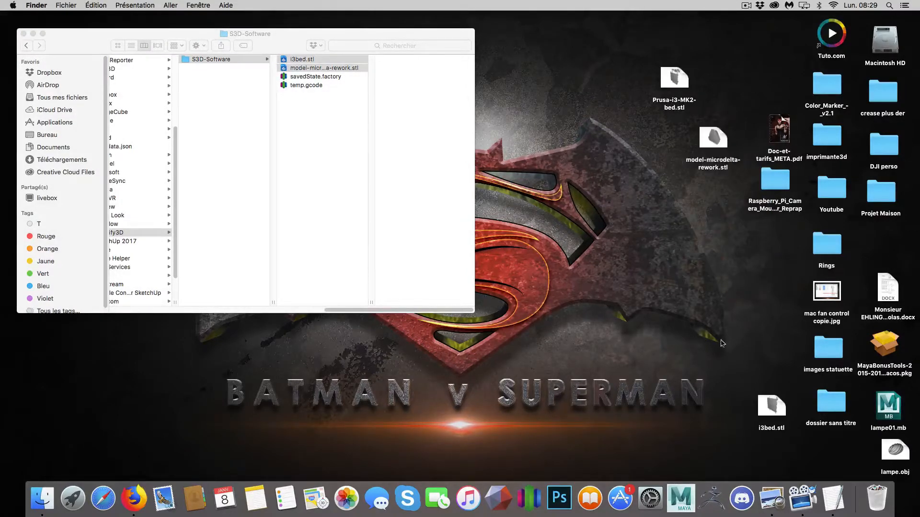
- Place i3bed.stl below model-microdelta-rework.stl on the desktop and close the S3D-Software window
{"action": "left_click_drag", "start_coordinate": [769, 415], "coordinate": [692, 205]}
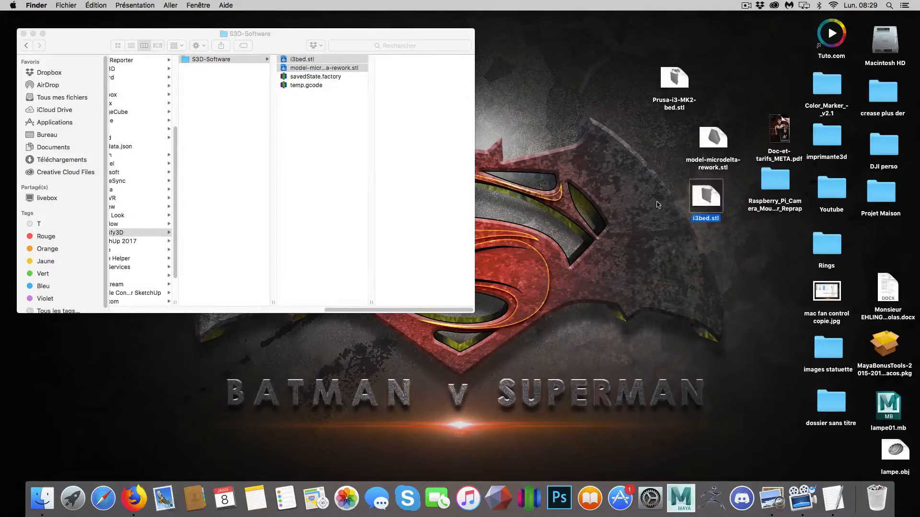
{"action": "left_click", "coordinate": [25, 33]}
{"action": "left_click", "coordinate": [584, 399]}
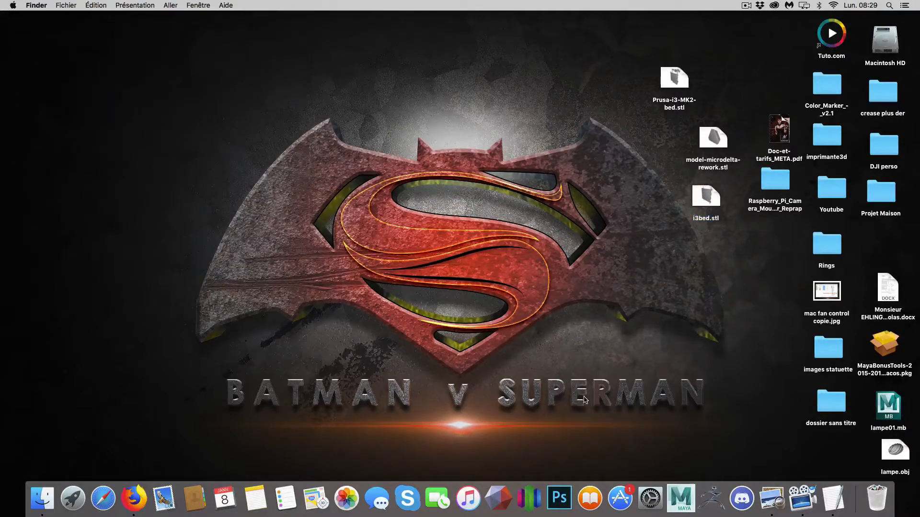
- Switch to Simplify3D and apply the simple pla profile to Process1
{"action": "left_click", "coordinate": [533, 501]}
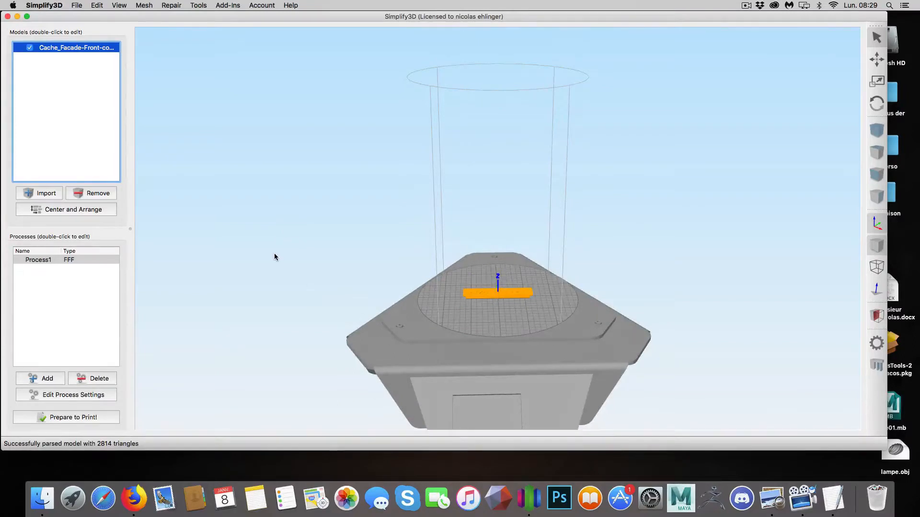
{"action": "mouse_move", "coordinate": [274, 253]}
{"action": "left_mouse_down"}
{"action": "mouse_move", "coordinate": [263, 261]}
{"action": "mouse_move", "coordinate": [271, 239]}
{"action": "left_mouse_up"}
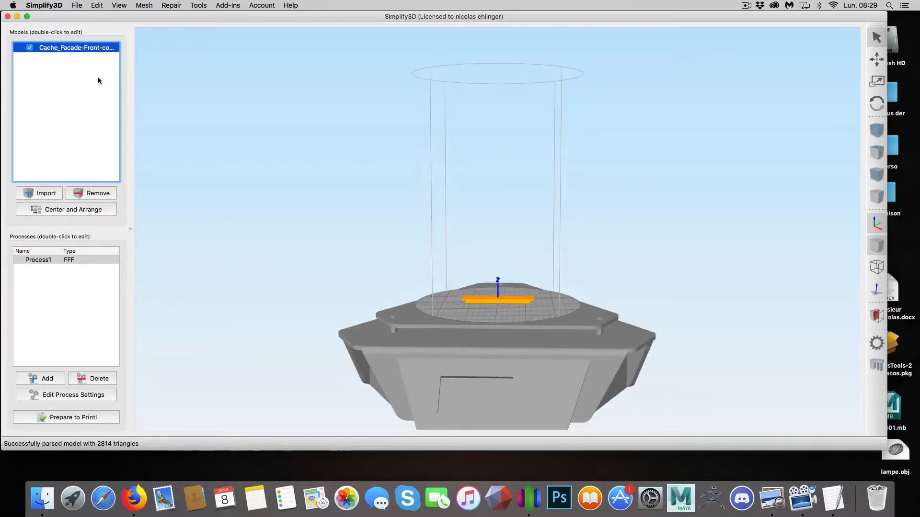
{"action": "left_click", "coordinate": [71, 264]}
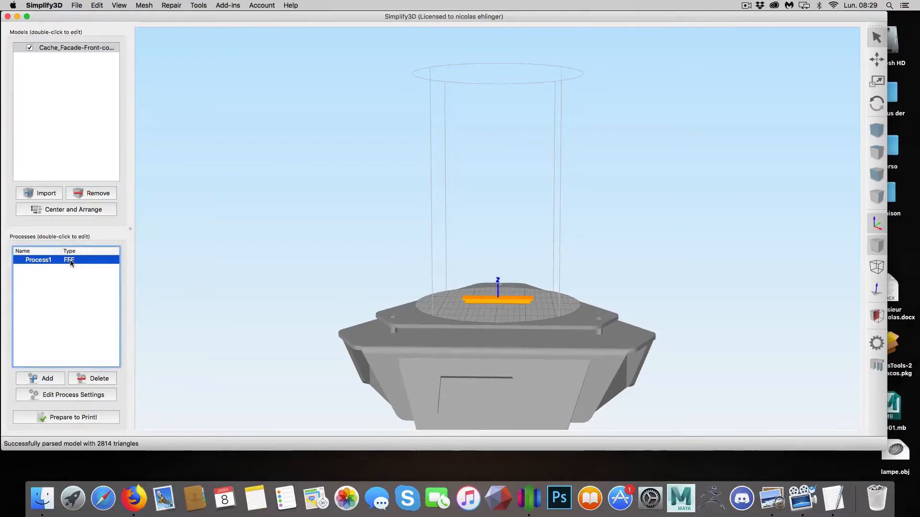
{"action": "double_click", "coordinate": [70, 261]}
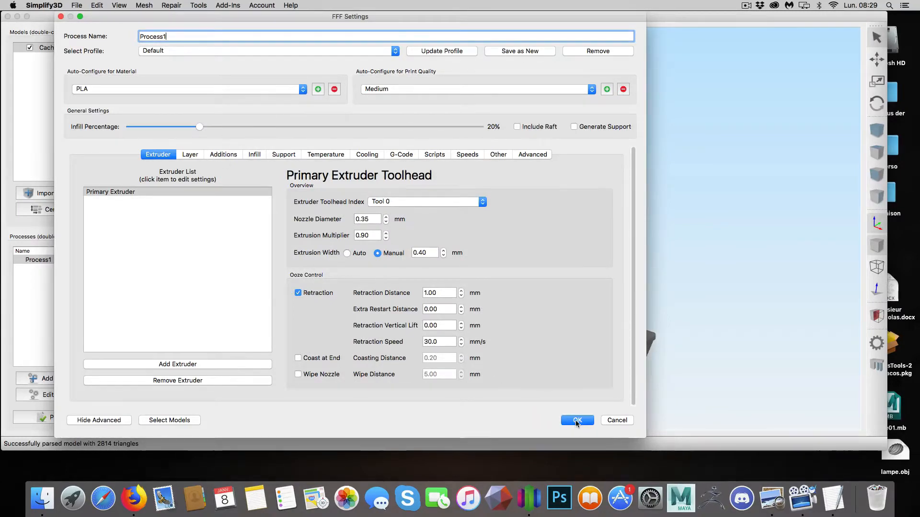
{"action": "left_click", "coordinate": [274, 48]}
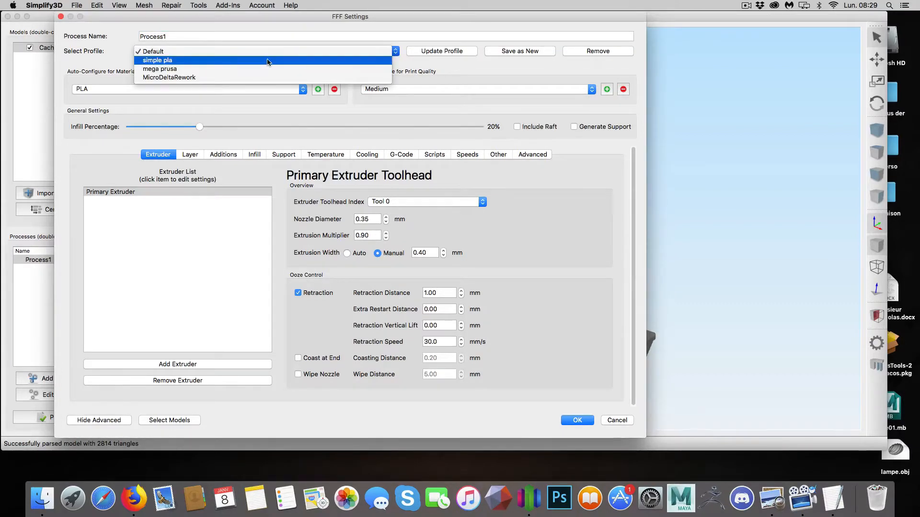
{"action": "left_click", "coordinate": [267, 60]}
{"action": "left_click", "coordinate": [575, 421]}
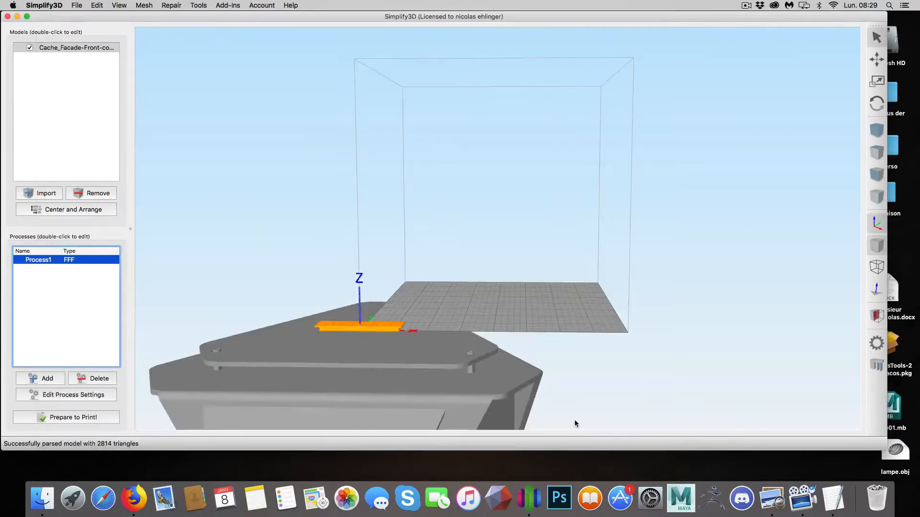
- Examine the machine definition and the loaded printer model in the general options, then accept the dialog
{"action": "left_click_drag", "start_coordinate": [556, 391], "coordinate": [596, 376]}
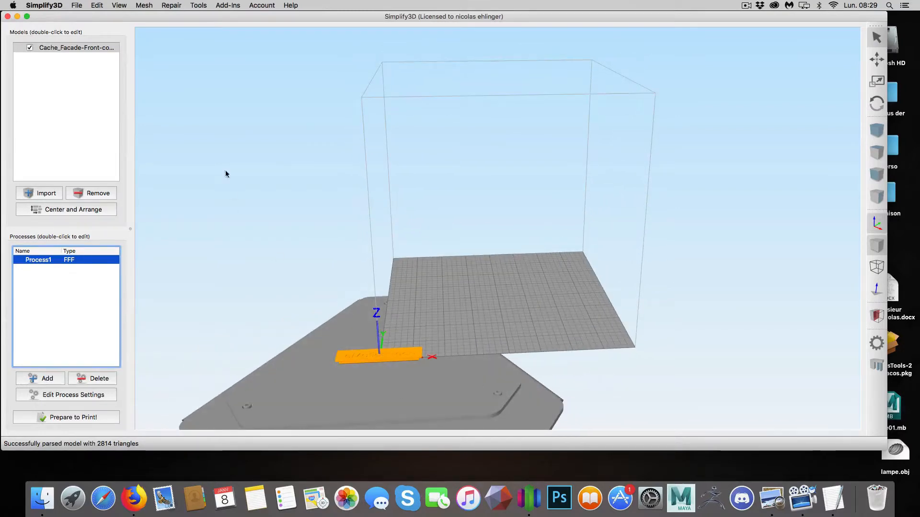
{"action": "scroll", "coordinate": [267, 235], "scroll_direction": "down", "scroll_amount": 4}
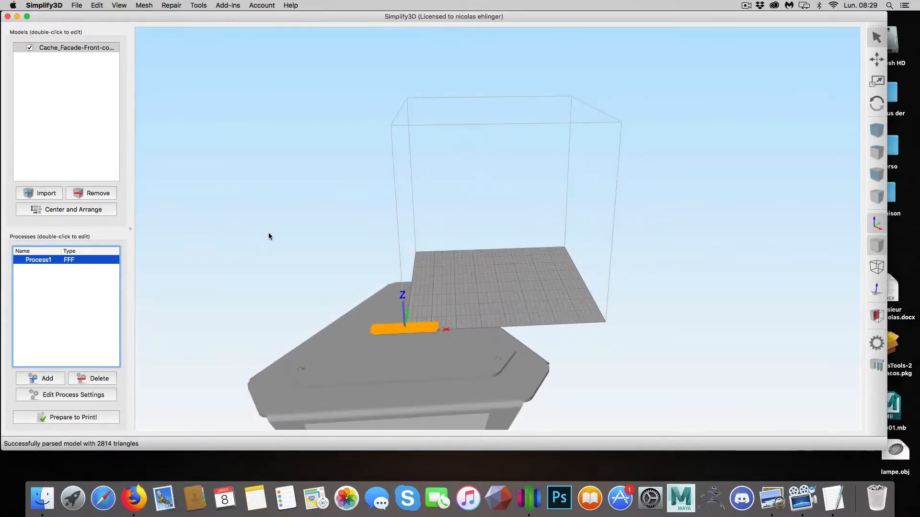
{"action": "left_click", "coordinate": [58, 5]}
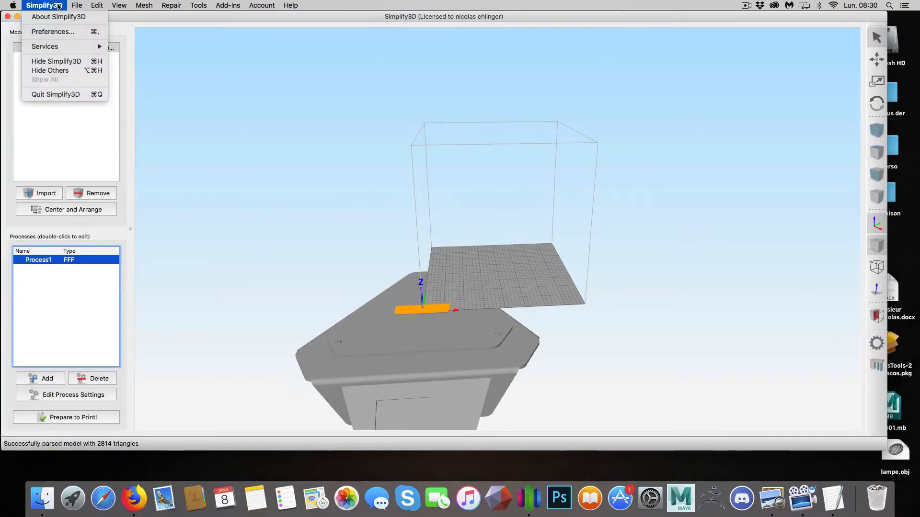
{"action": "left_click", "coordinate": [59, 32]}
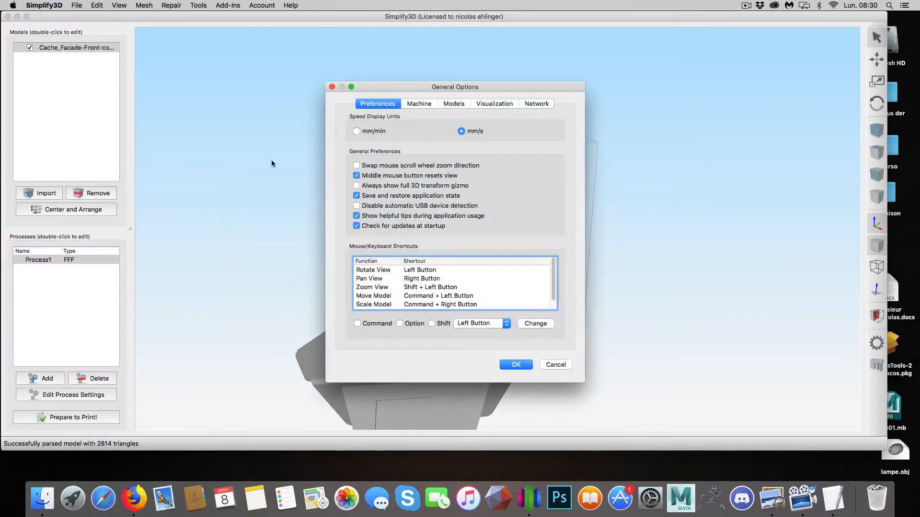
{"action": "left_click", "coordinate": [415, 103]}
{"action": "left_click", "coordinate": [420, 306]}
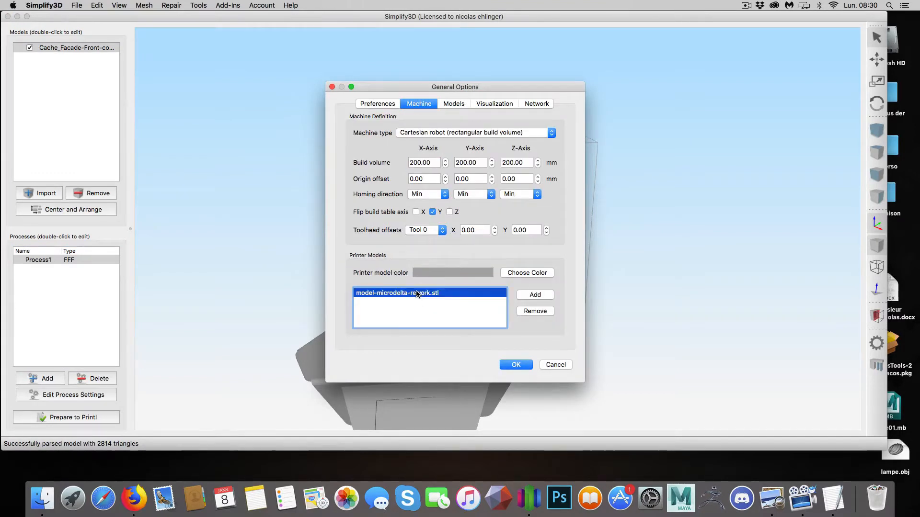
{"action": "left_click", "coordinate": [527, 364]}
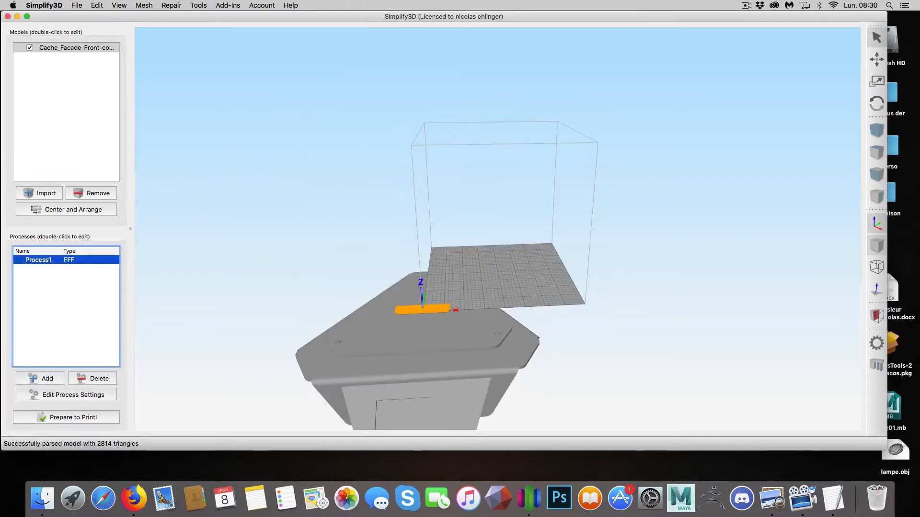
- Restart Simplify3D and apply the MicroDeltaRework profile to Process1
{"action": "left_click", "coordinate": [8, 16]}
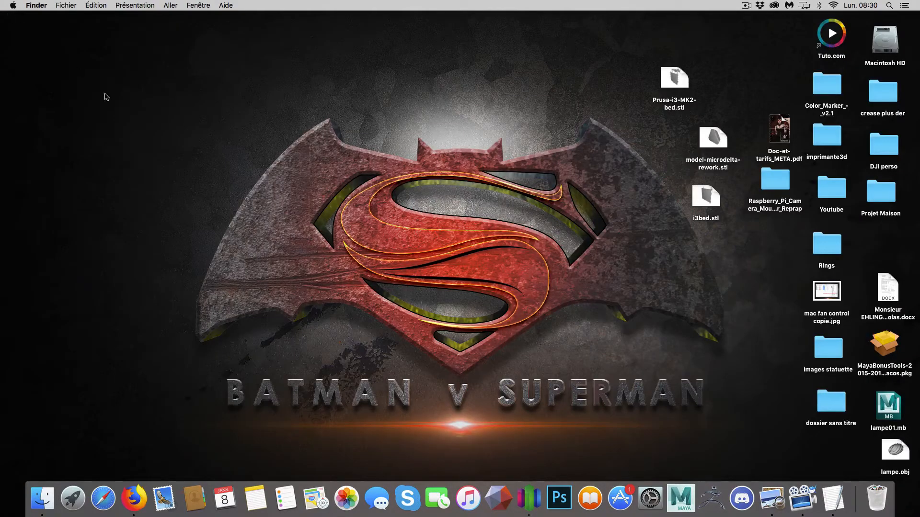
{"action": "left_click", "coordinate": [522, 493]}
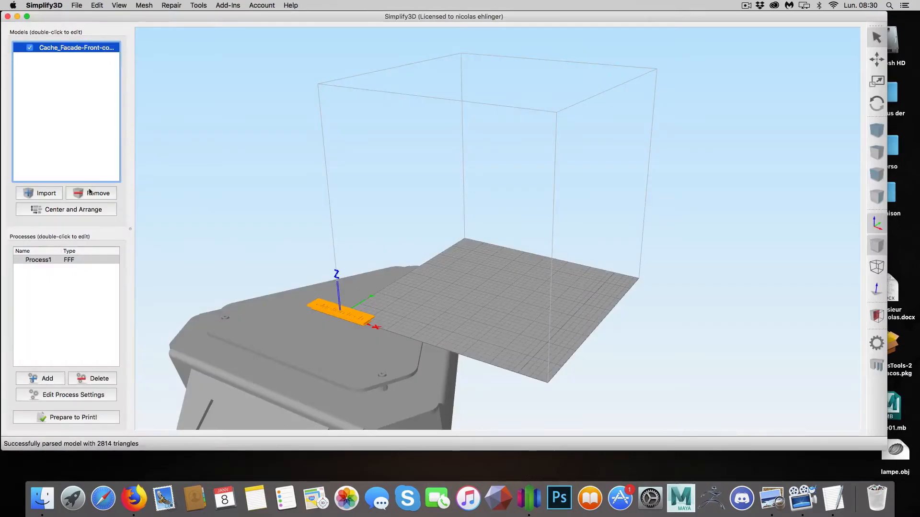
{"action": "double_click", "coordinate": [70, 261]}
{"action": "left_click", "coordinate": [158, 51]}
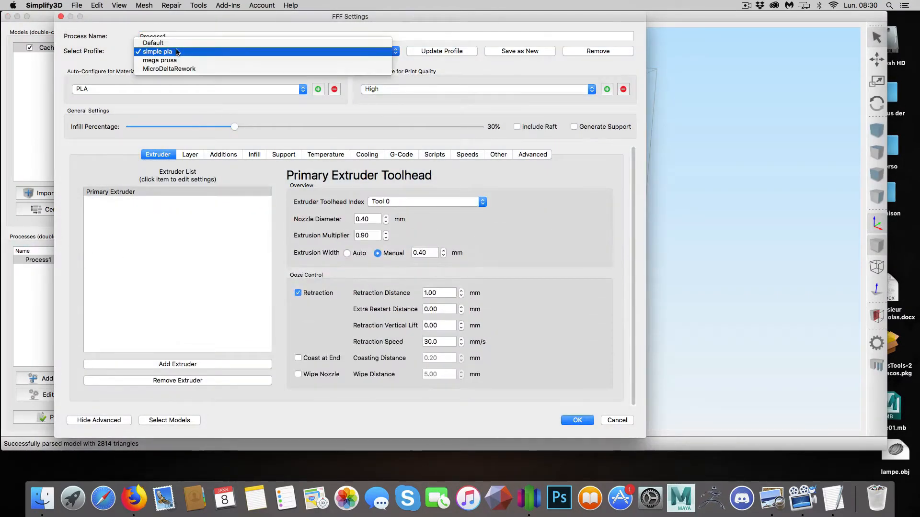
{"action": "left_click", "coordinate": [193, 70]}
{"action": "left_click", "coordinate": [580, 421]}
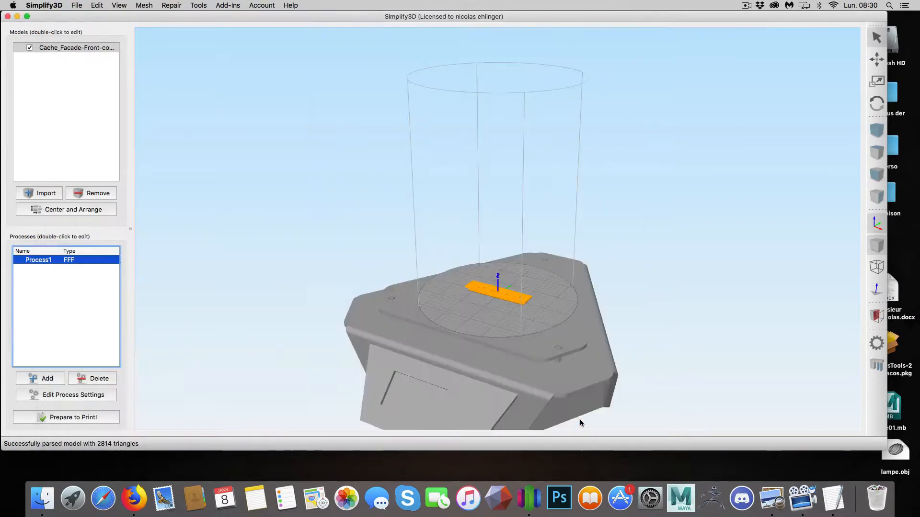
{"action": "left_click_drag", "start_coordinate": [390, 300], "coordinate": [312, 240]}
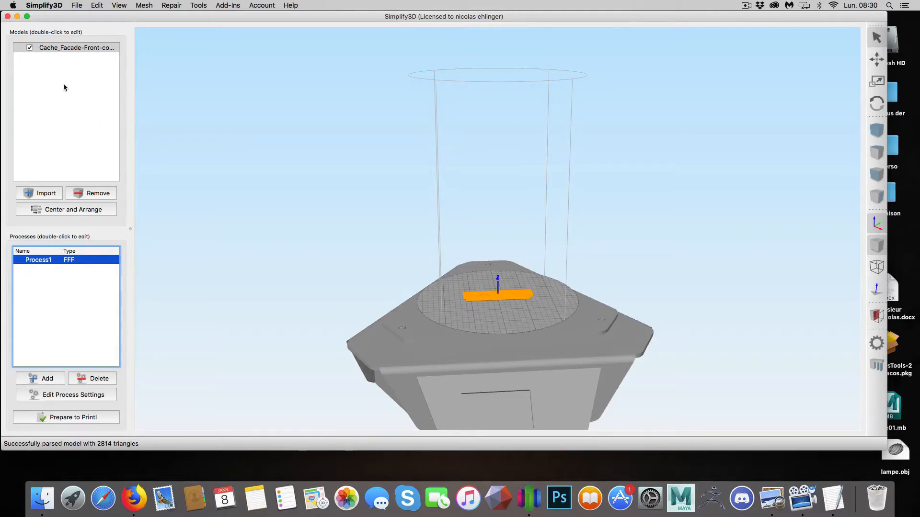
- Review Process1's profile and FFF settings, then accept them
{"action": "double_click", "coordinate": [67, 260]}
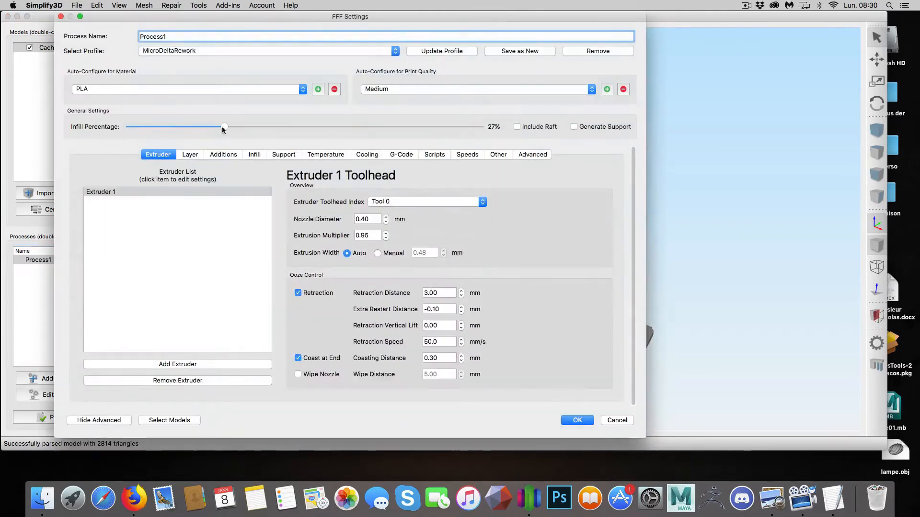
{"action": "left_click", "coordinate": [576, 420]}
{"action": "left_click", "coordinate": [48, 5]}
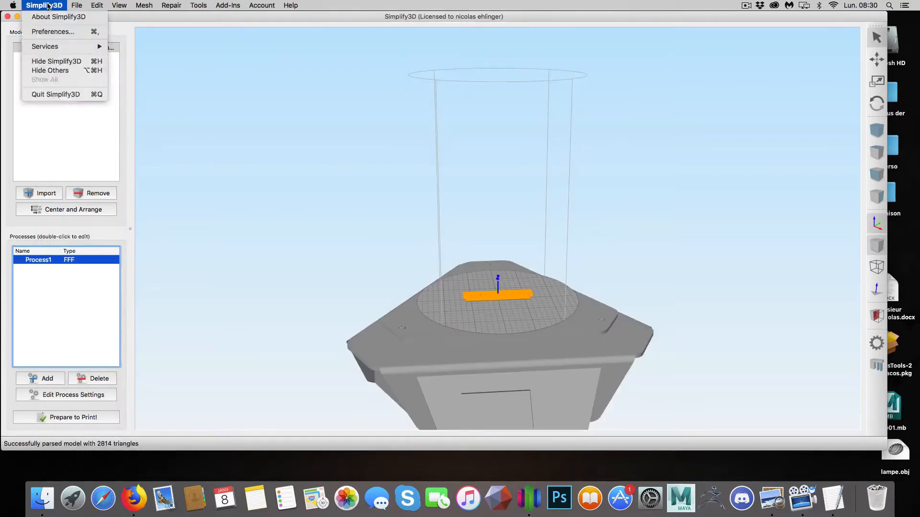
{"action": "left_click", "coordinate": [48, 5]}
- Add model-microdelta-rework.stl from the desktop to the printer models in the machine options
{"action": "left_click", "coordinate": [48, 5]}
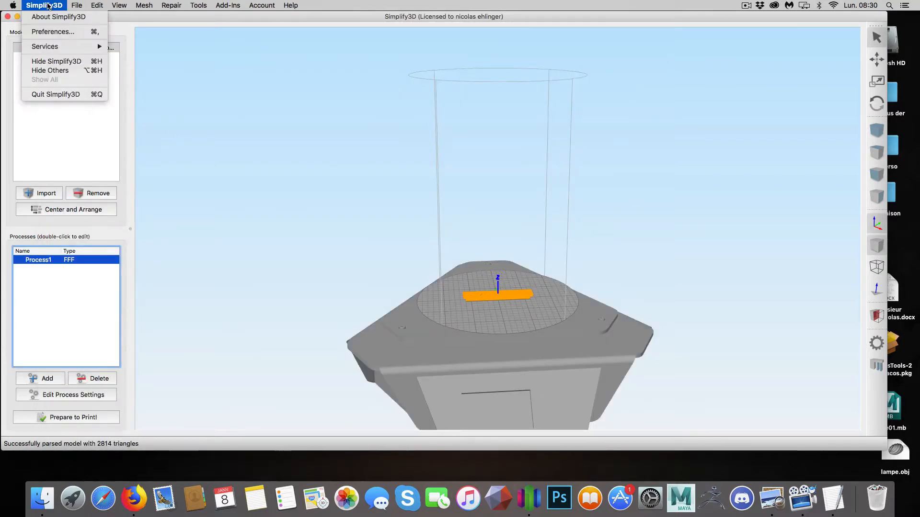
{"action": "left_click", "coordinate": [54, 31]}
{"action": "left_click", "coordinate": [412, 106]}
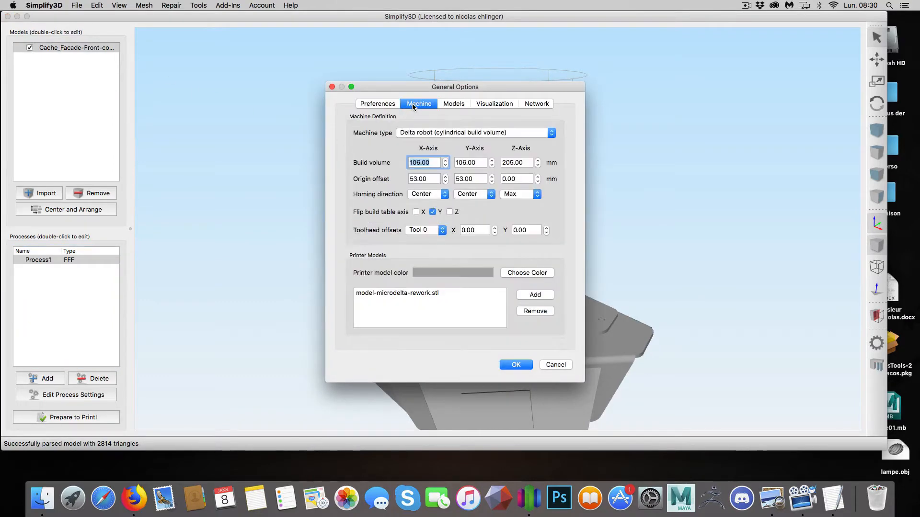
{"action": "left_click", "coordinate": [536, 295]}
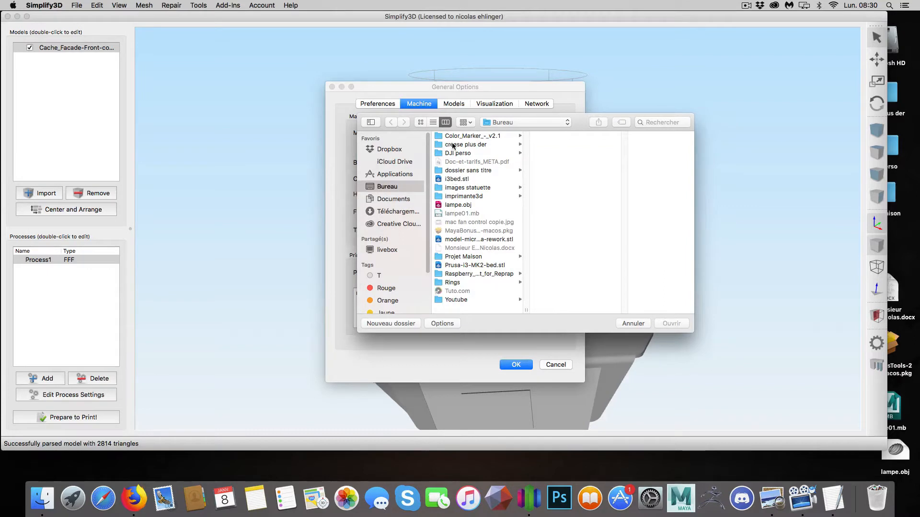
{"action": "left_click", "coordinate": [484, 241]}
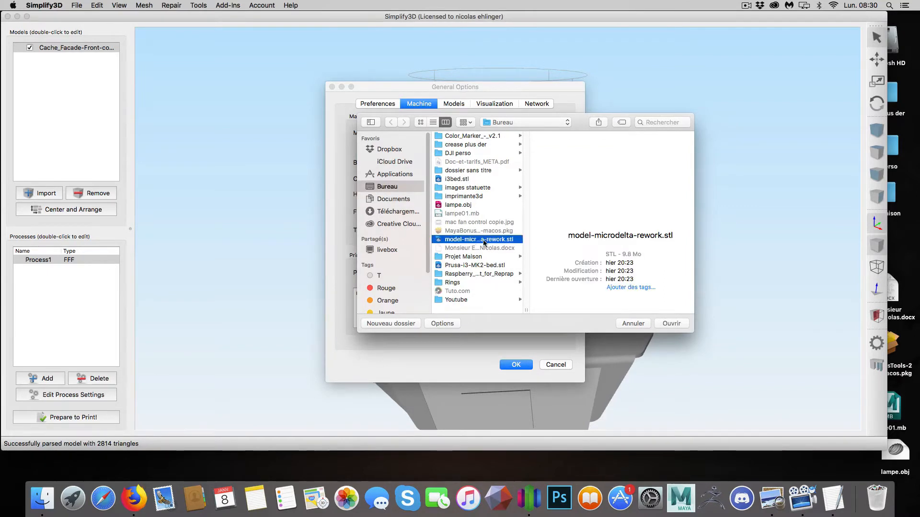
{"action": "left_click", "coordinate": [671, 324]}
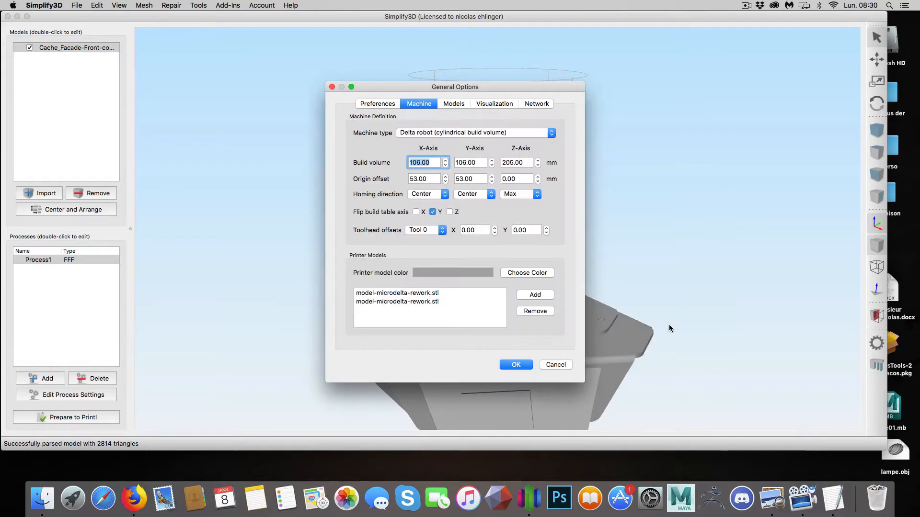
- Remove the duplicate model-microdelta-rework.stl entry from the printer models
{"action": "left_click", "coordinate": [435, 302]}
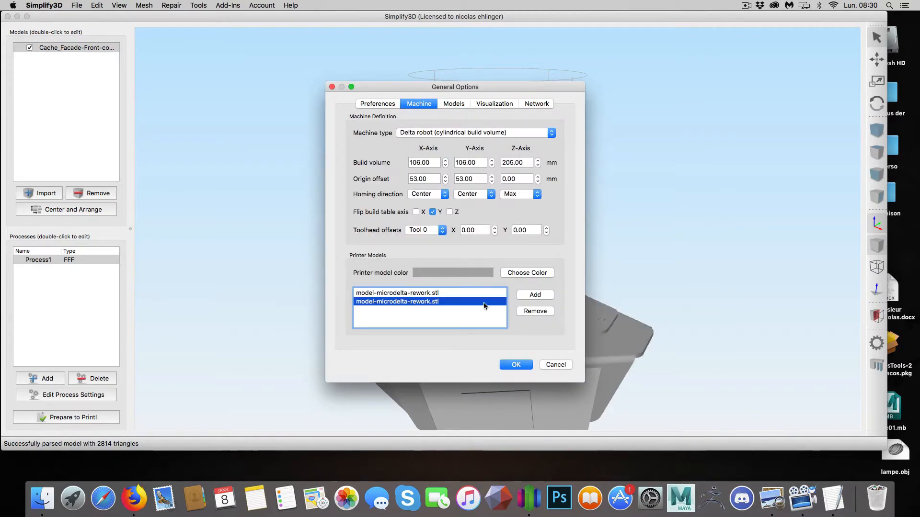
{"action": "left_click", "coordinate": [536, 311]}
{"action": "left_click", "coordinate": [452, 294]}
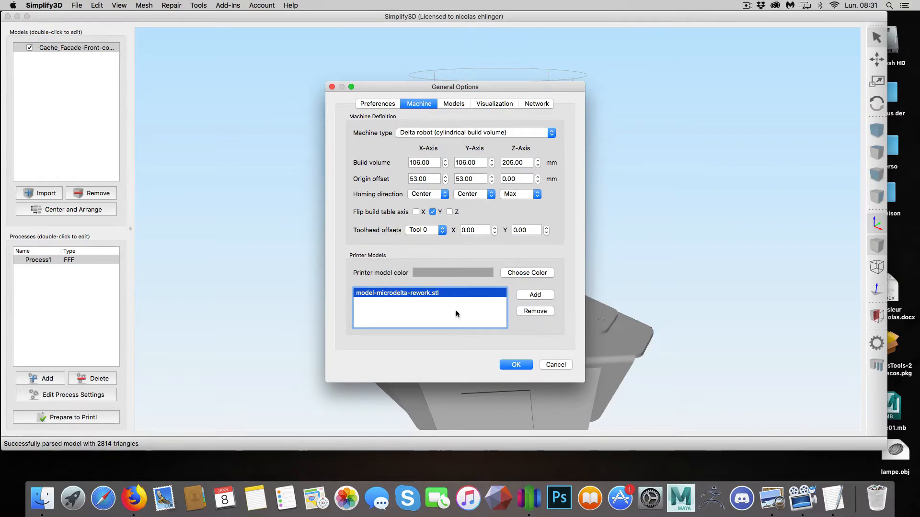
- Add i3bed.stl from the desktop to the printer models and accept the general options
{"action": "left_click", "coordinate": [532, 295]}
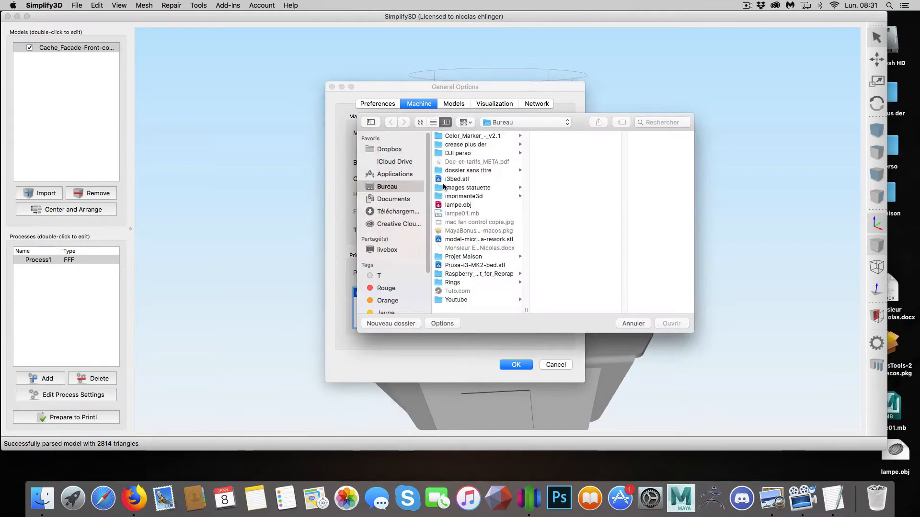
{"action": "left_click", "coordinate": [461, 178]}
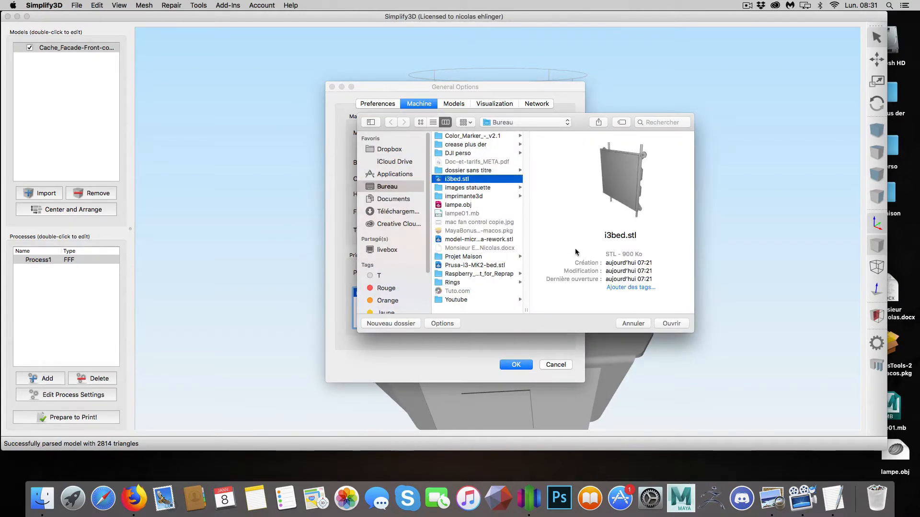
{"action": "left_click", "coordinate": [667, 324]}
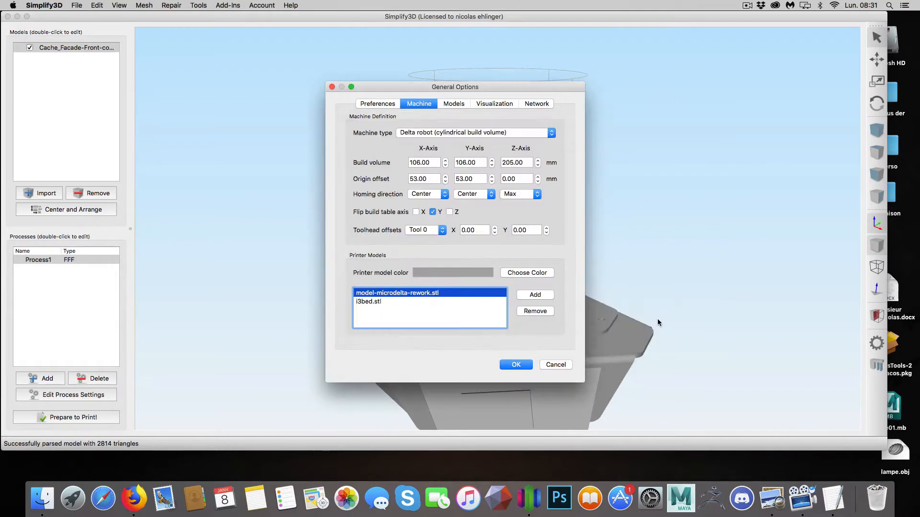
{"action": "left_click", "coordinate": [515, 365]}
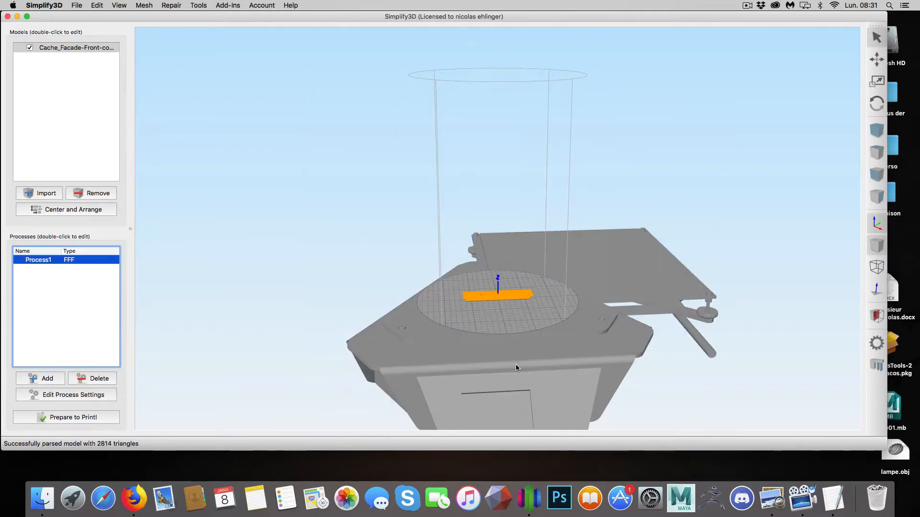
- Inspect the printer bed models in the 3D view and review which profile Process1 uses
{"action": "left_click_drag", "start_coordinate": [384, 236], "coordinate": [358, 236]}
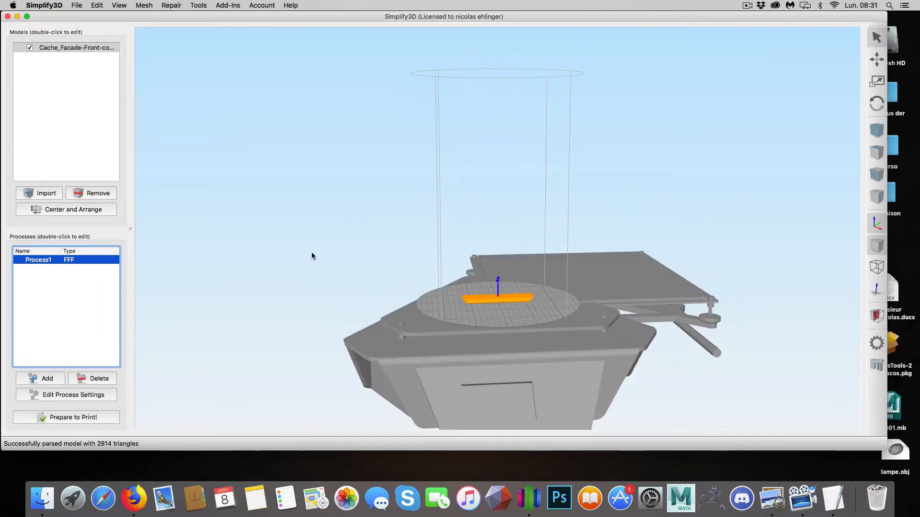
{"action": "double_click", "coordinate": [60, 261]}
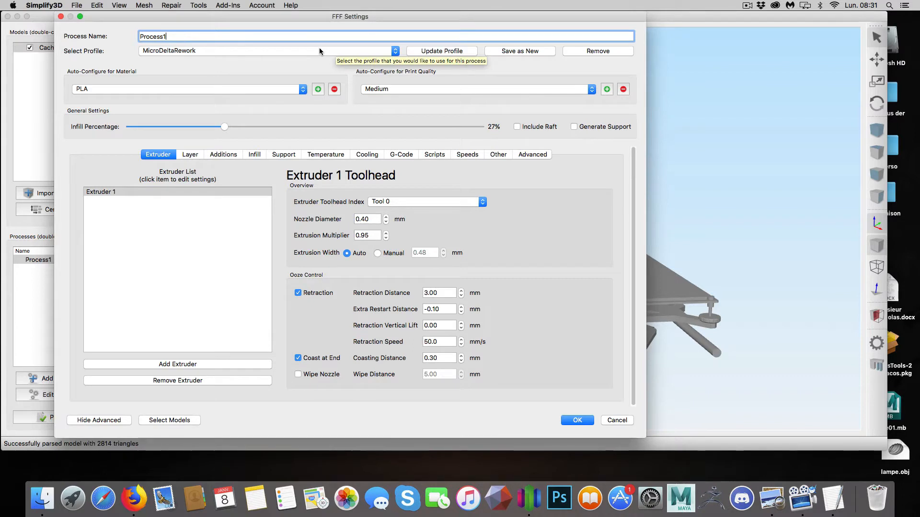
{"action": "left_click", "coordinate": [577, 420]}
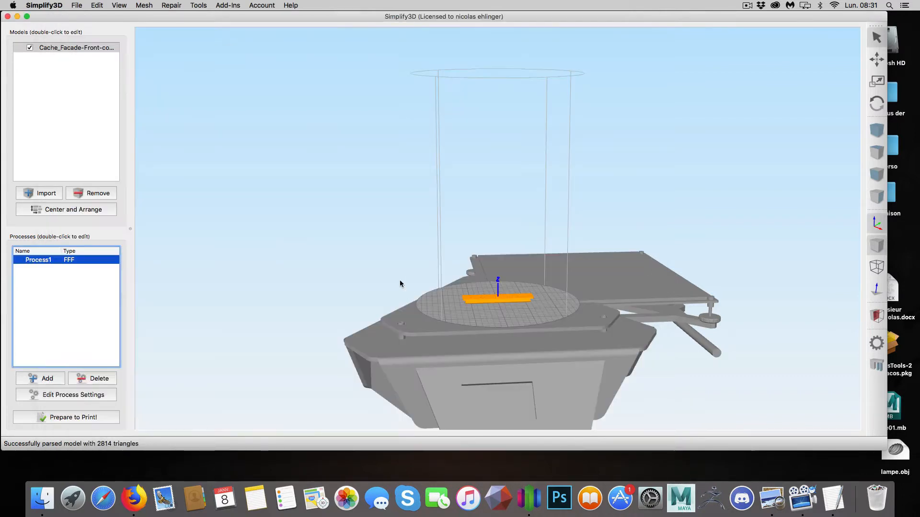
{"action": "double_click", "coordinate": [104, 261]}
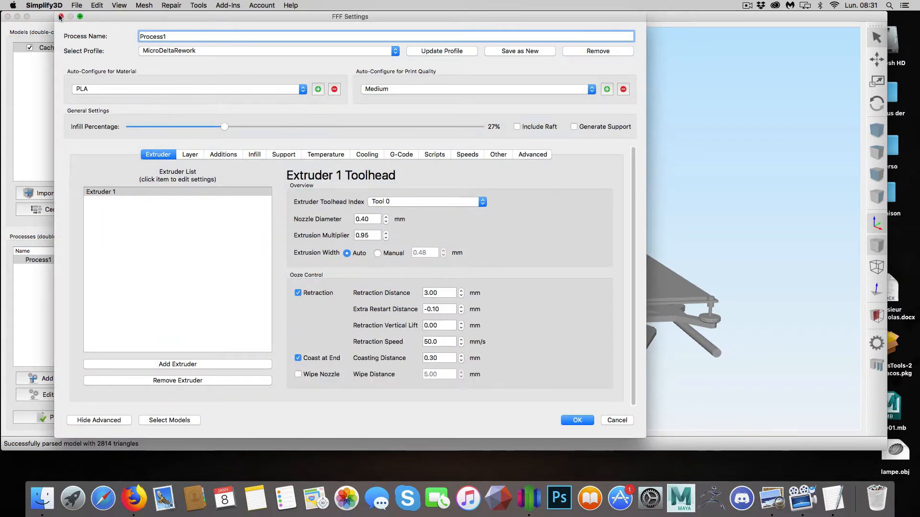
{"action": "left_click", "coordinate": [60, 17]}
- Remove i3bed.stl from the printer models in the machine options and accept the change
{"action": "left_click", "coordinate": [44, 5]}
{"action": "left_click", "coordinate": [57, 29]}
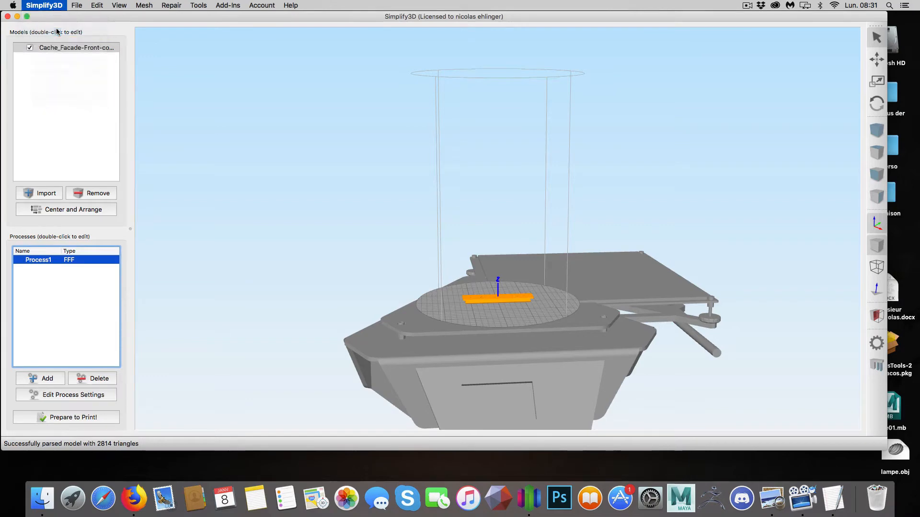
{"action": "left_click", "coordinate": [419, 104]}
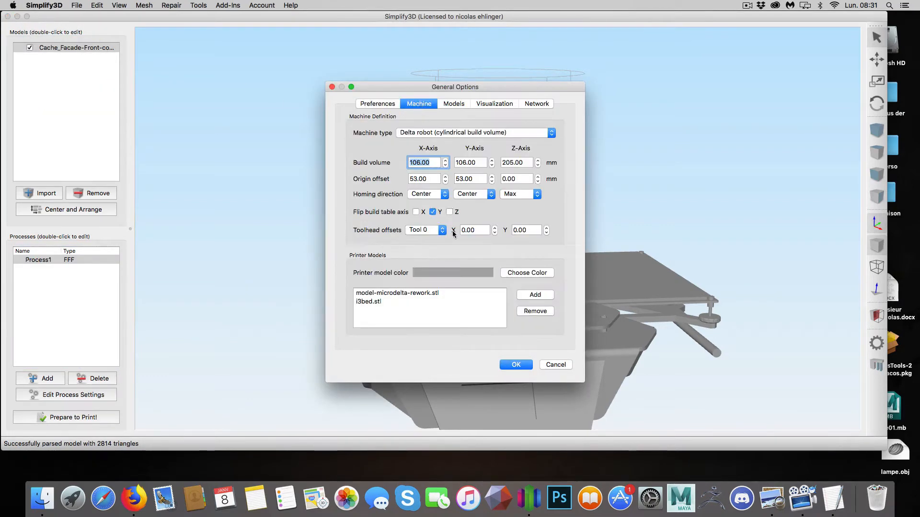
{"action": "left_click", "coordinate": [450, 301]}
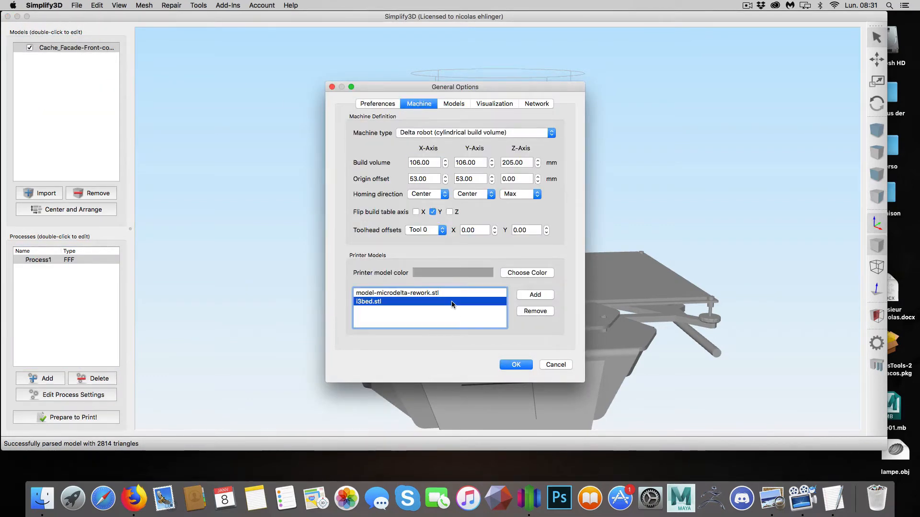
{"action": "left_click", "coordinate": [548, 311]}
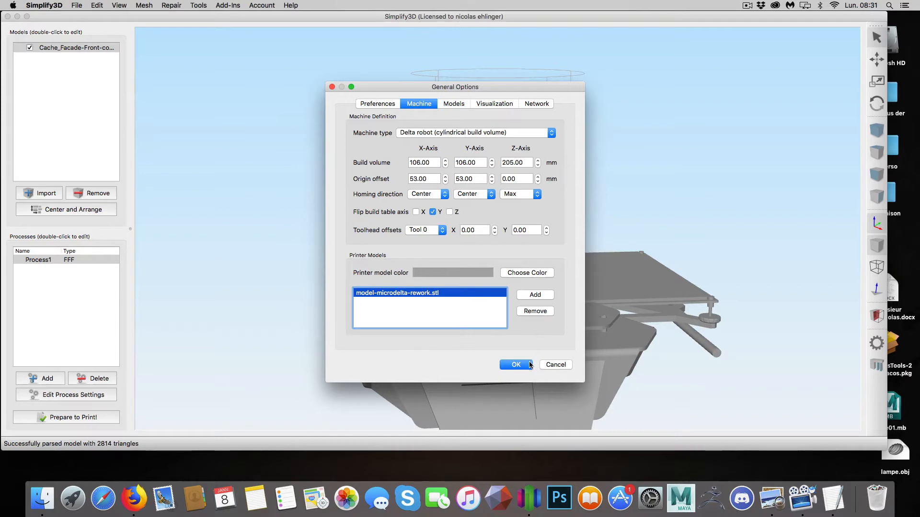
{"action": "left_click", "coordinate": [516, 364]}
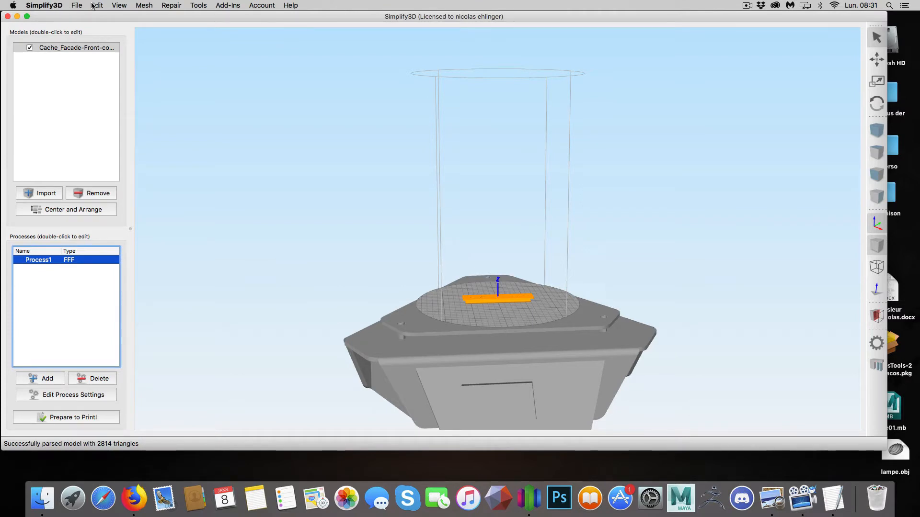
- Export the MicroDeltaRework FFF profile to the desktop under the name MicroDeltaRework
{"action": "left_click", "coordinate": [77, 6]}
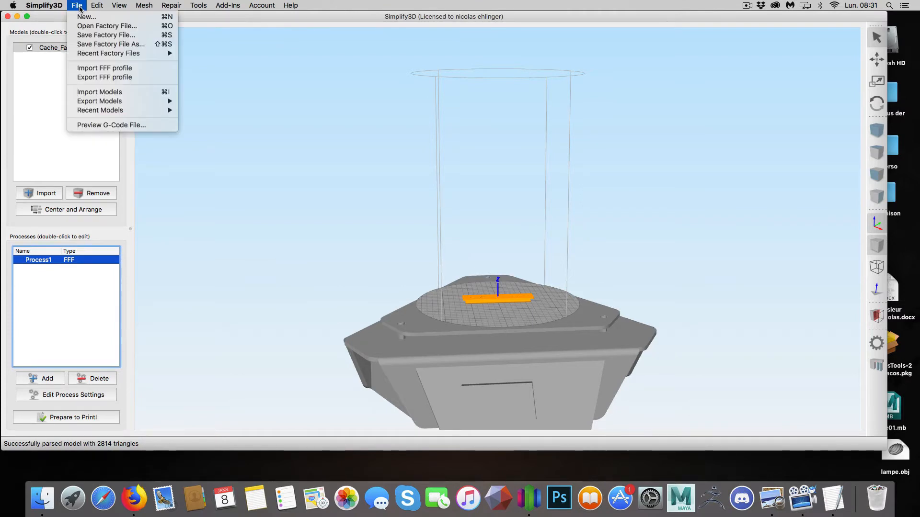
{"action": "left_click", "coordinate": [108, 77]}
{"action": "left_click", "coordinate": [456, 232]}
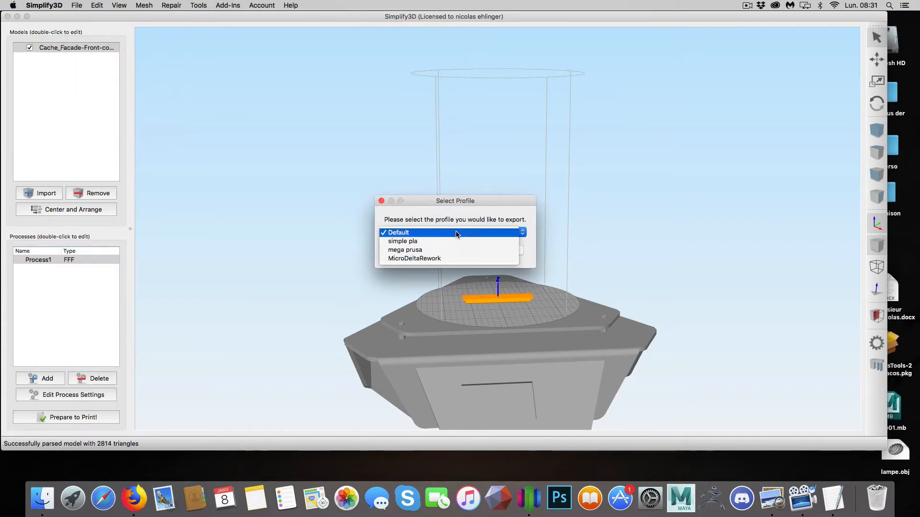
{"action": "left_click", "coordinate": [450, 259]}
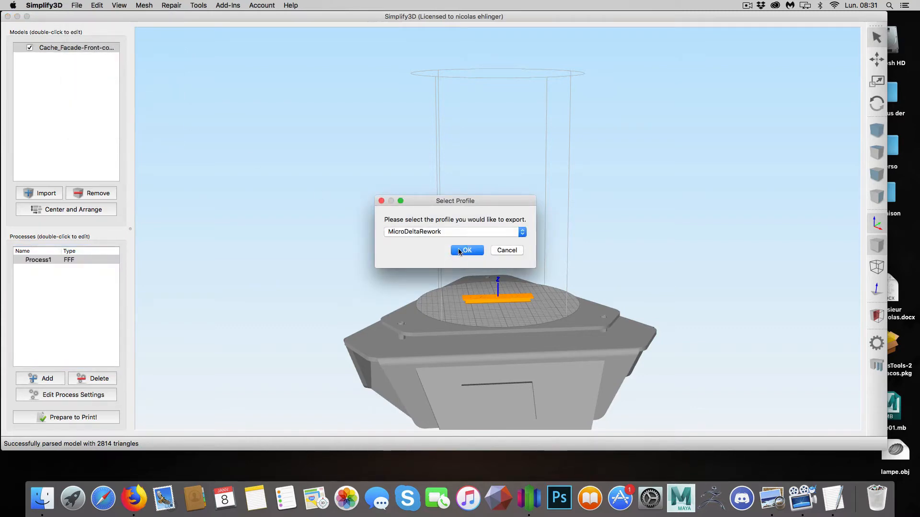
{"action": "left_click", "coordinate": [460, 250]}
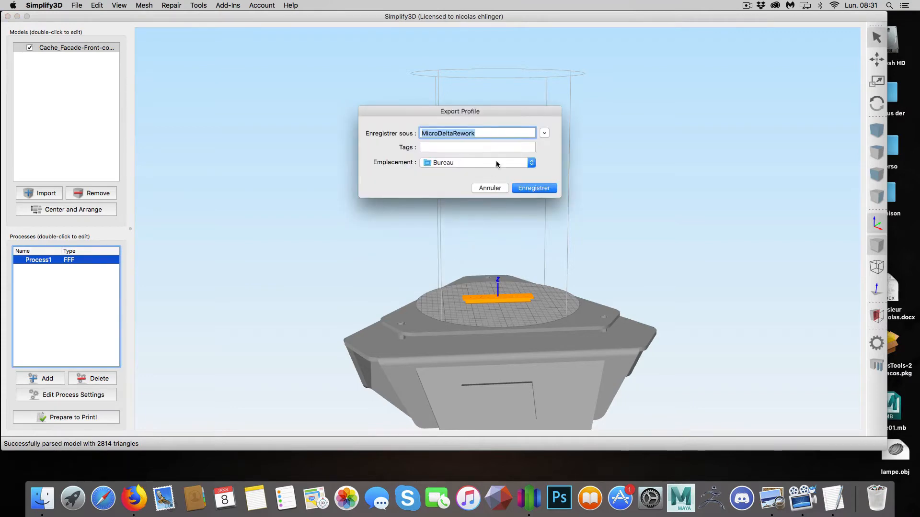
{"action": "left_click", "coordinate": [543, 189]}
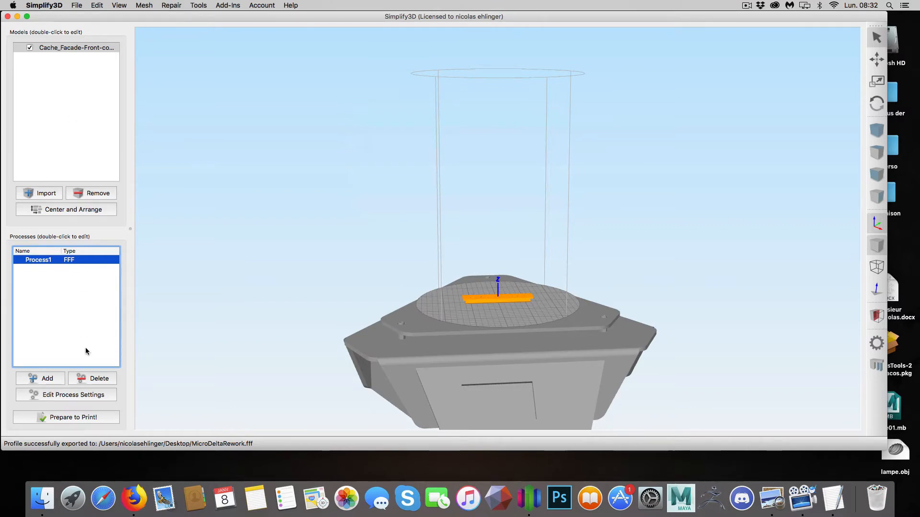
- Switch to Finder, open the exported MicroDeltaRework.fff with TextEdit and look through its contents
{"action": "left_click", "coordinate": [42, 498]}
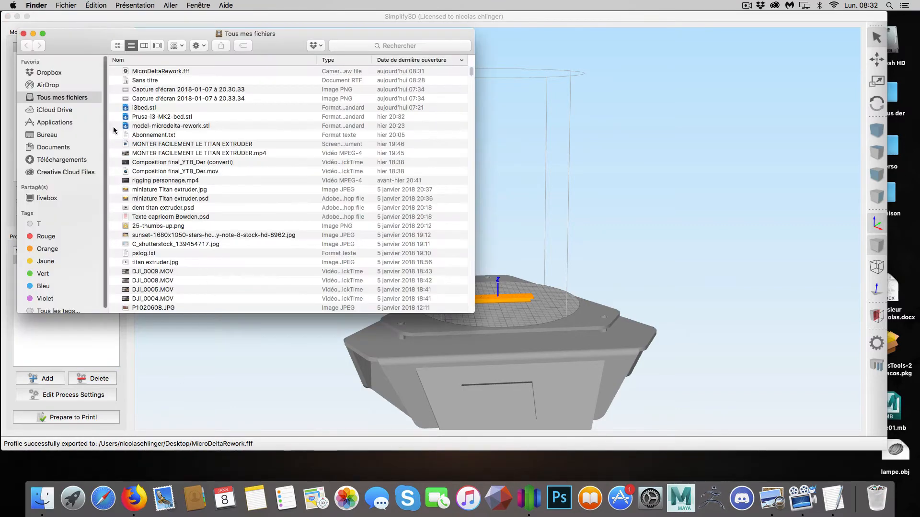
{"action": "right_click", "coordinate": [152, 72]}
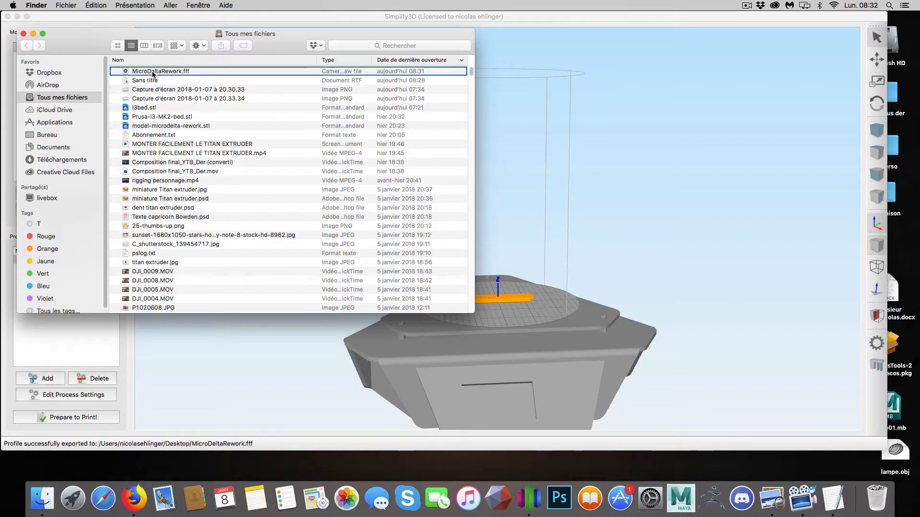
{"action": "mouse_move", "coordinate": [180, 86]}
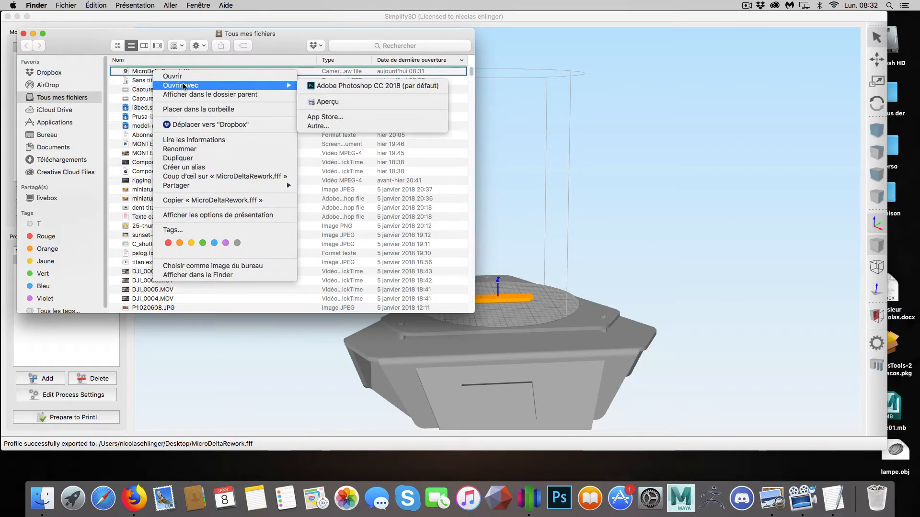
{"action": "left_click", "coordinate": [317, 126]}
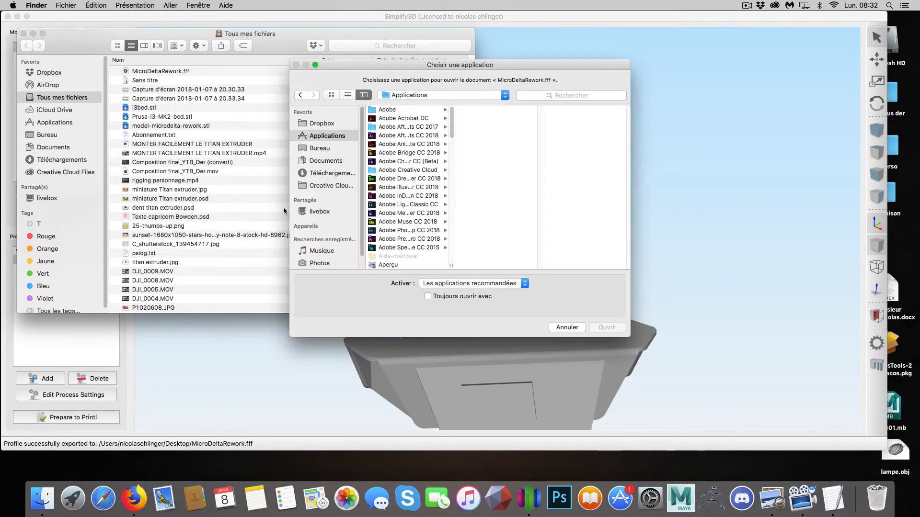
{"action": "scroll", "coordinate": [408, 239], "scroll_direction": "down", "scroll_amount": 15}
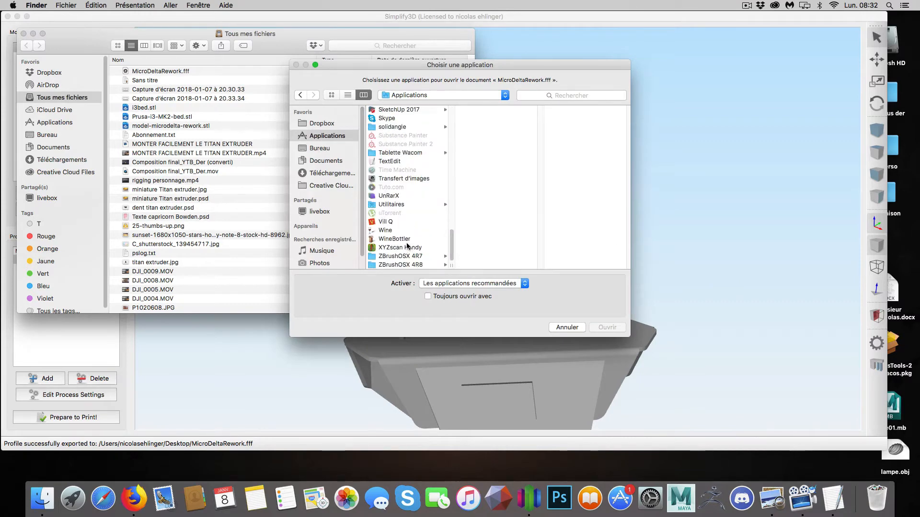
{"action": "left_click", "coordinate": [394, 162]}
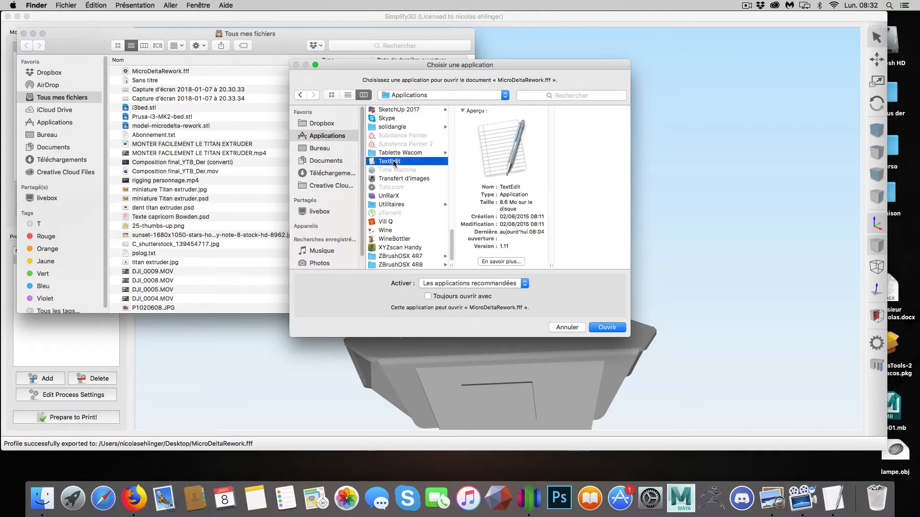
{"action": "left_click", "coordinate": [600, 326]}
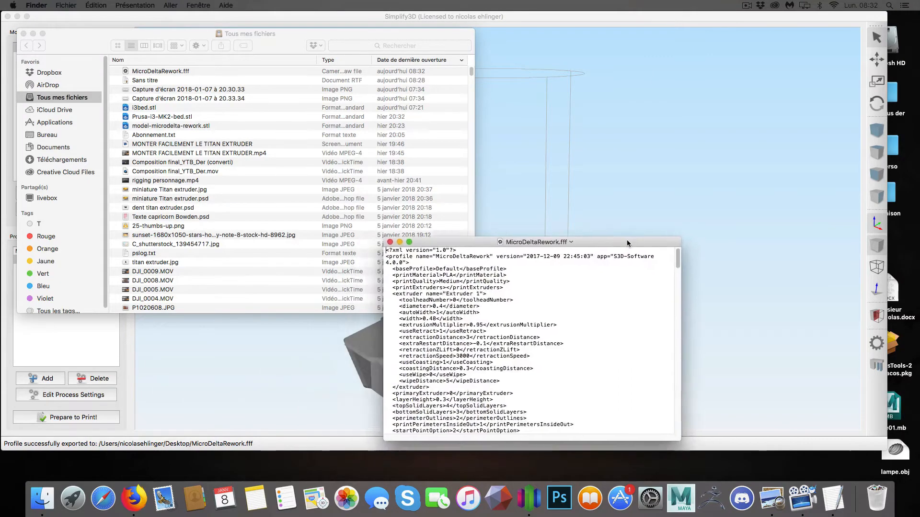
{"action": "scroll", "coordinate": [426, 294], "scroll_direction": "down", "scroll_amount": 15}
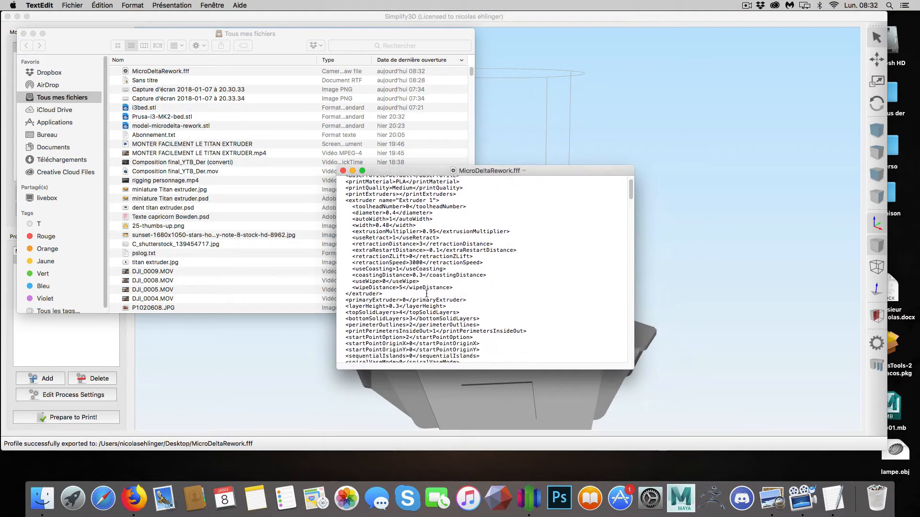
- Set the overridePrinterModels value to 1 in MicroDeltaRework.fff
{"action": "scroll", "coordinate": [426, 294], "scroll_direction": "down", "scroll_amount": 15}
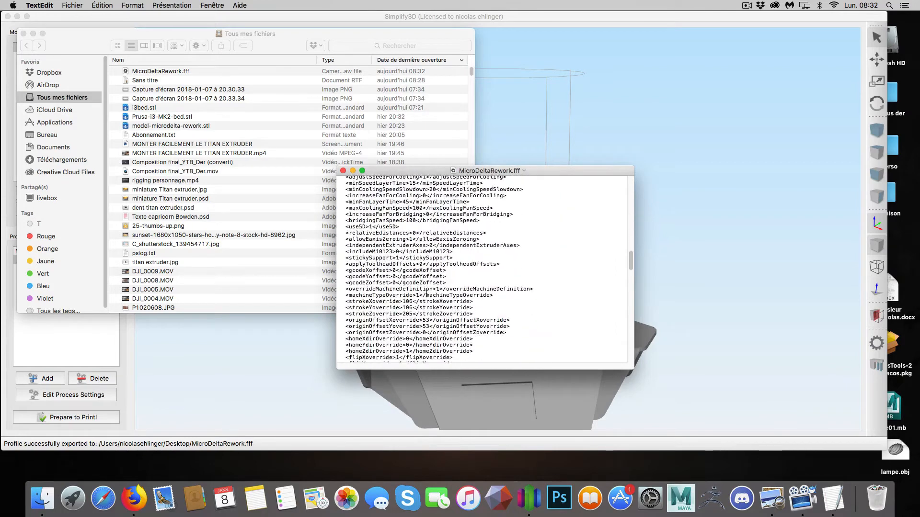
{"action": "scroll", "coordinate": [426, 294], "scroll_direction": "up", "scroll_amount": 1}
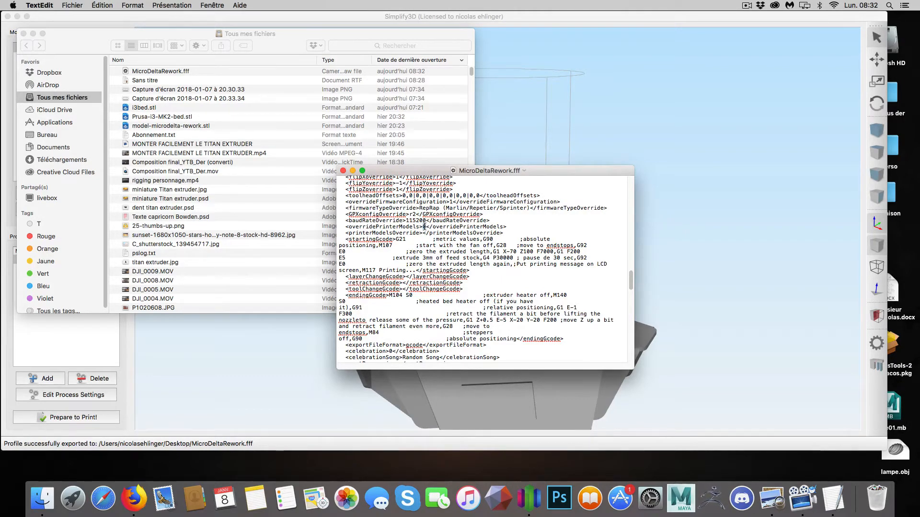
{"action": "type", "text": "1"}
- Copy the file name model-microdelta-rework.stl from Finder and insert it as the printerModelsOverride value in MicroDeltaRework.fff
{"action": "left_click", "coordinate": [195, 127]}
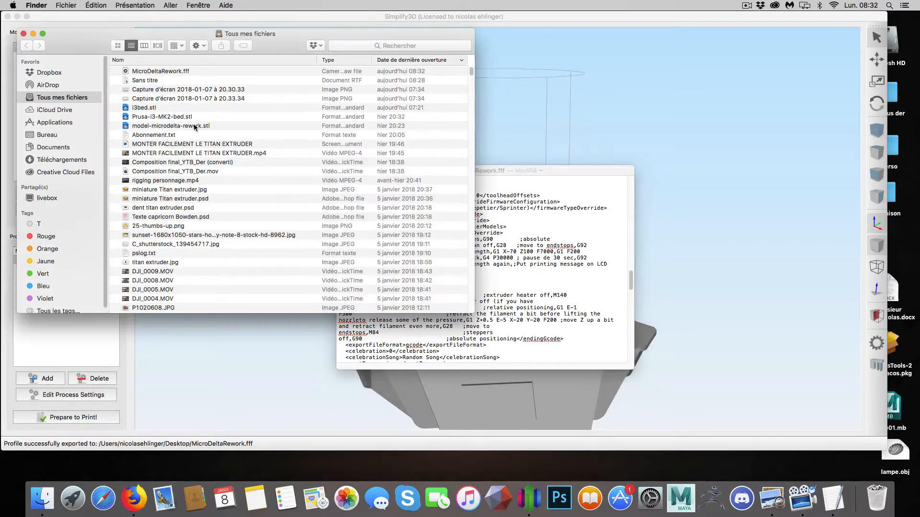
{"action": "left_click", "coordinate": [194, 127]}
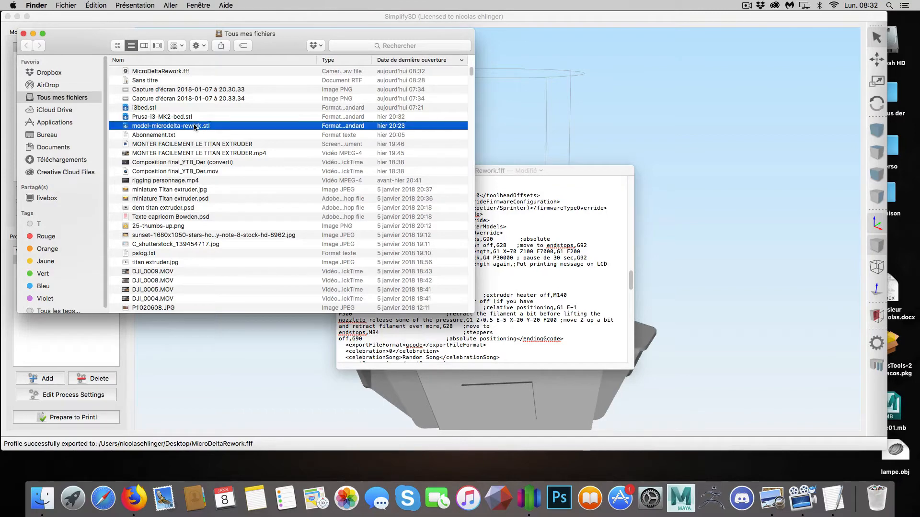
{"action": "left_click", "coordinate": [194, 126]}
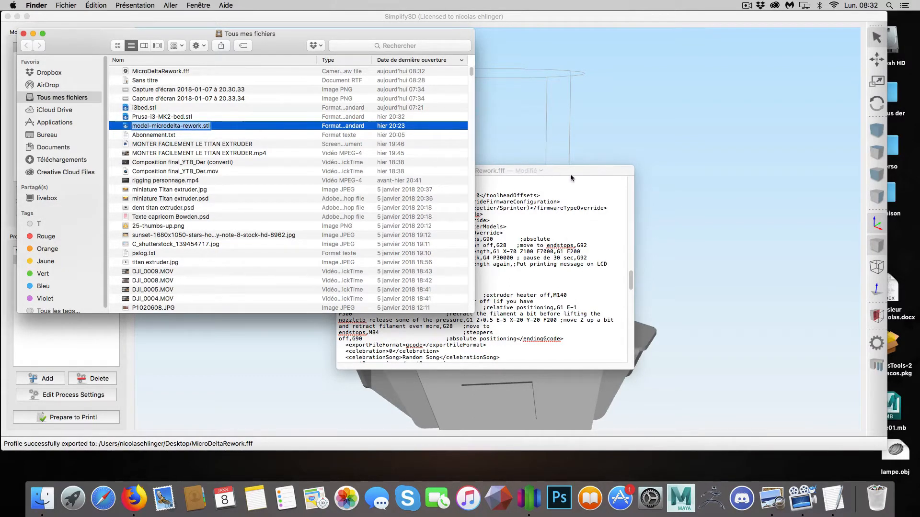
{"action": "left_click_drag", "start_coordinate": [570, 171], "coordinate": [577, 115]}
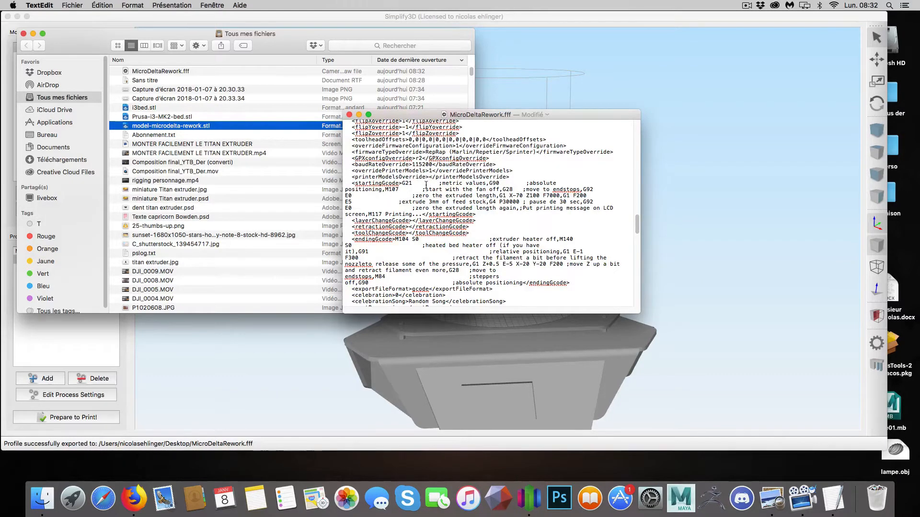
{"action": "type", "text": "model-microdelta-rework.stl"}
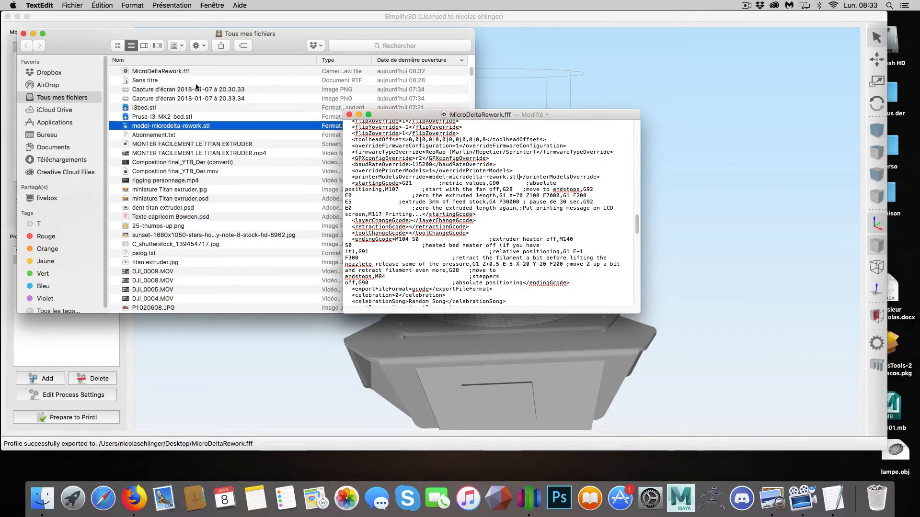
- Save MicroDeltaRework.fff, then close the document and the Finder window
{"action": "left_click", "coordinate": [70, 5]}
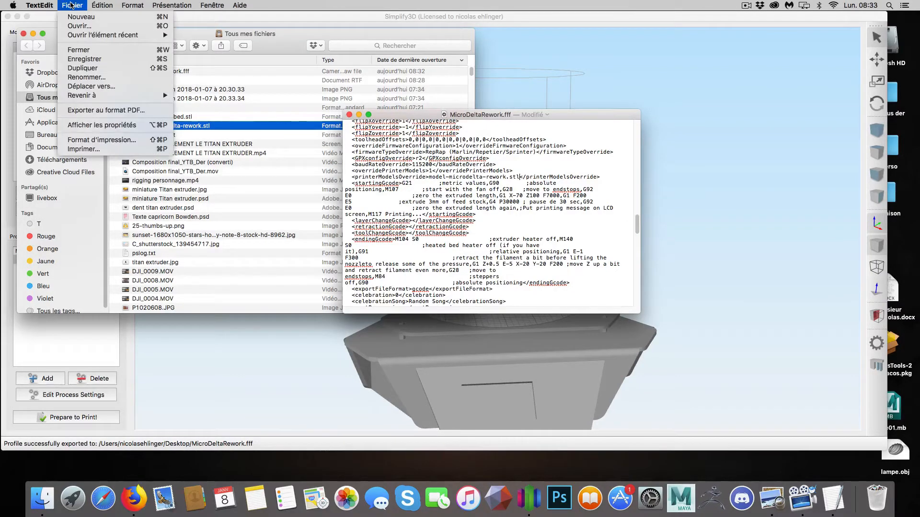
{"action": "left_click", "coordinate": [90, 59]}
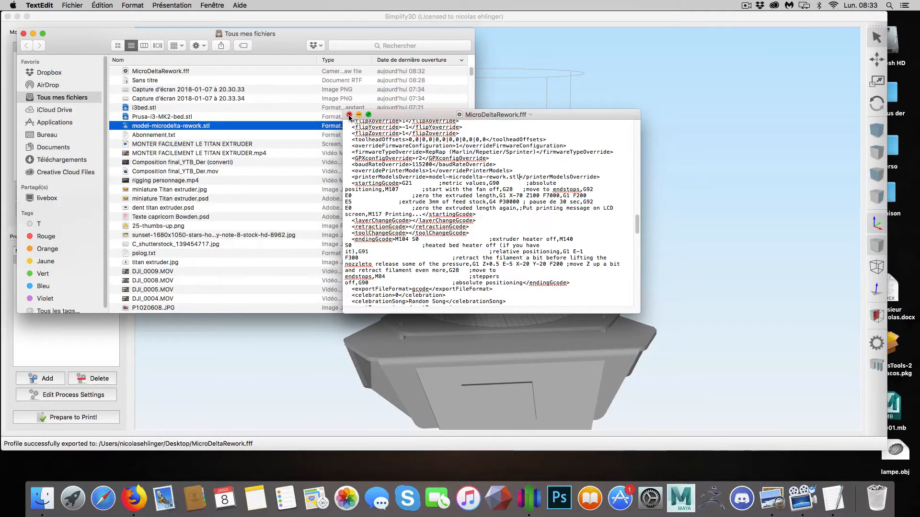
{"action": "left_click", "coordinate": [349, 115]}
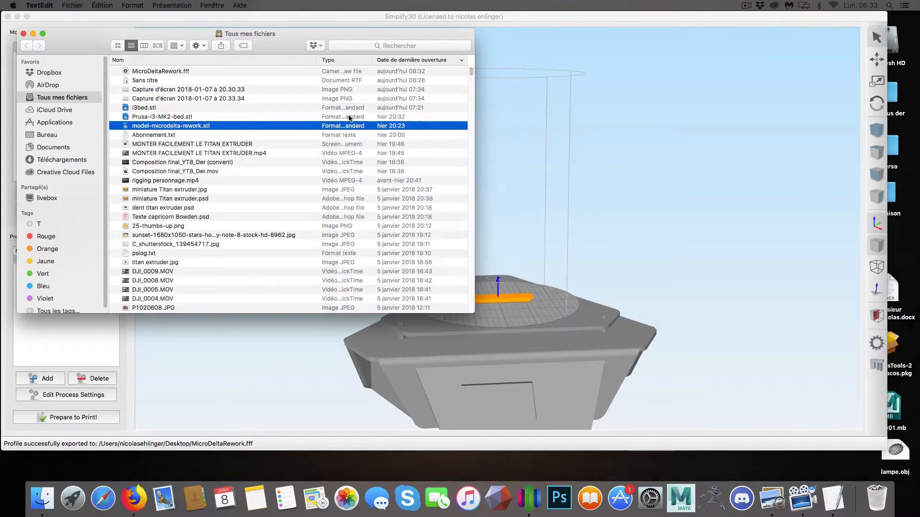
{"action": "left_click", "coordinate": [24, 33]}
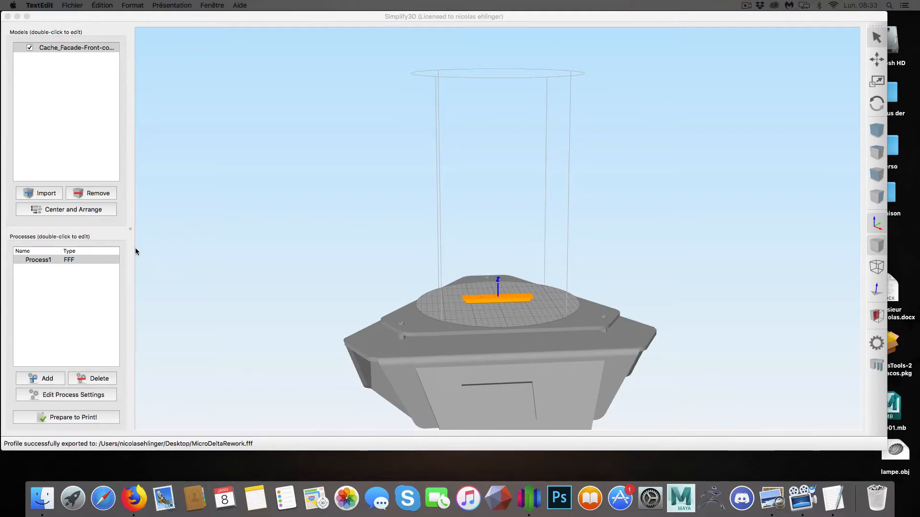
- Switch to Simplify3D and change Process1 to the simple pla profile
{"action": "double_click", "coordinate": [96, 259]}
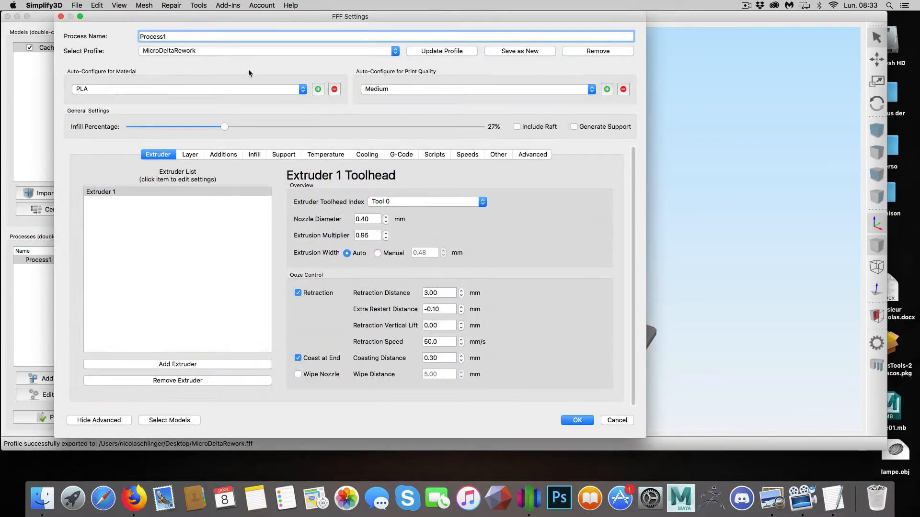
{"action": "left_click", "coordinate": [258, 50]}
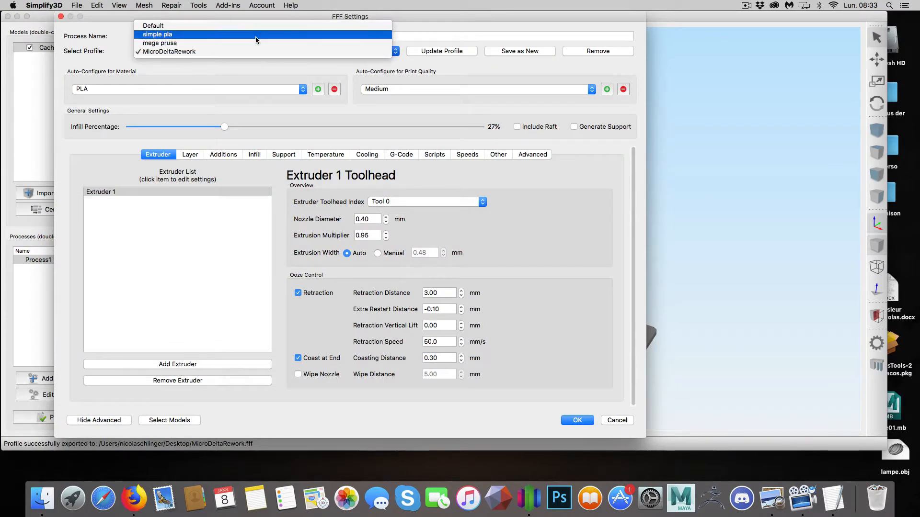
{"action": "left_click", "coordinate": [255, 36]}
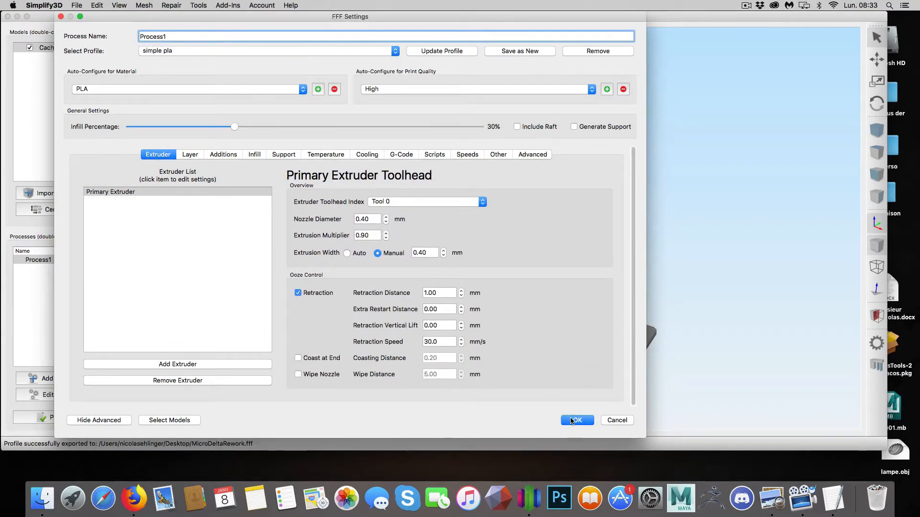
{"action": "left_click", "coordinate": [574, 421]}
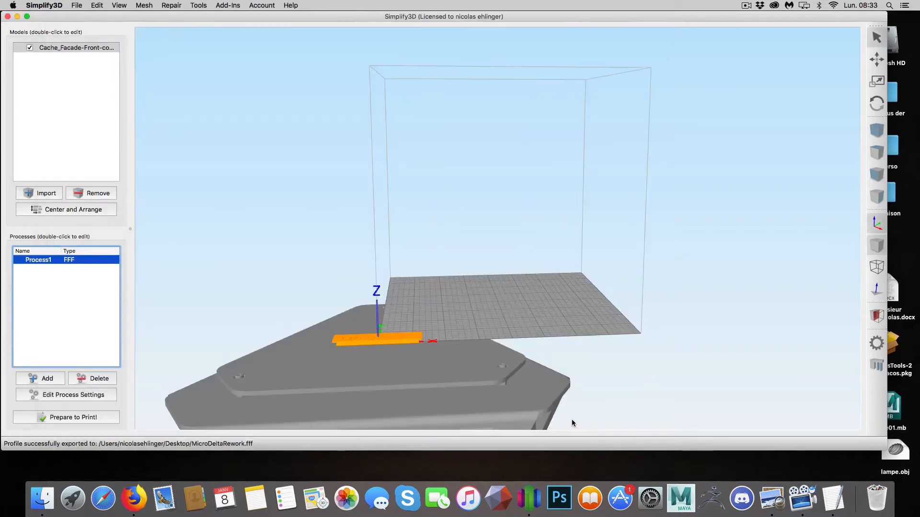
- Add i3bed.stl from the desktop to the printer models in the machine options and accept the change
{"action": "left_click", "coordinate": [52, 8]}
{"action": "left_click", "coordinate": [52, 9]}
{"action": "left_click", "coordinate": [52, 9]}
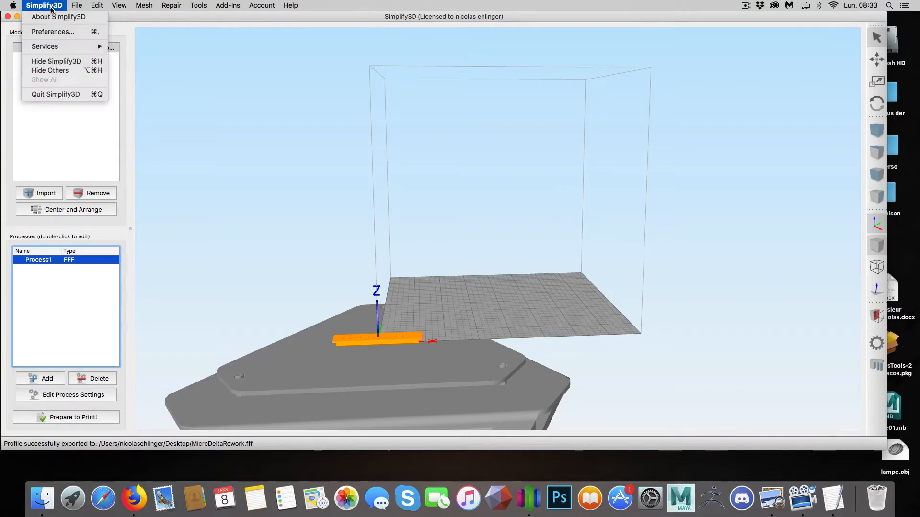
{"action": "left_click", "coordinate": [54, 32]}
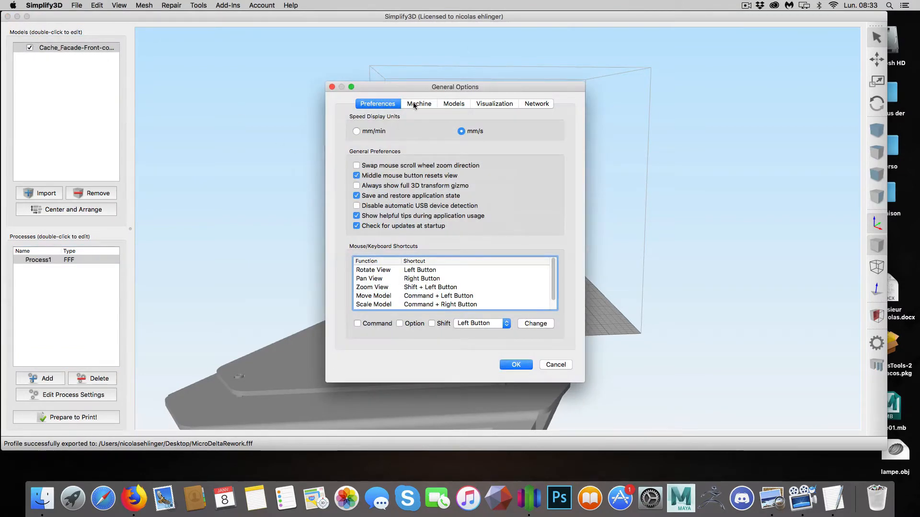
{"action": "left_click", "coordinate": [415, 104]}
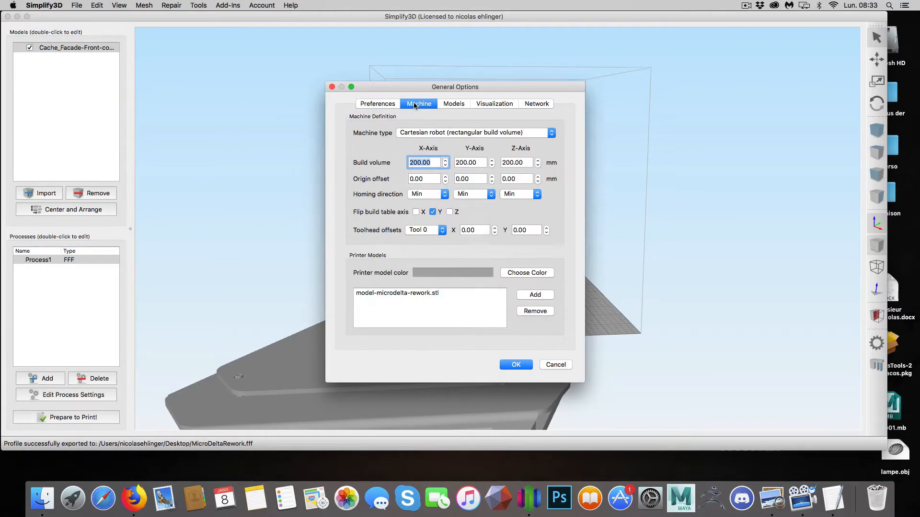
{"action": "left_click", "coordinate": [532, 296]}
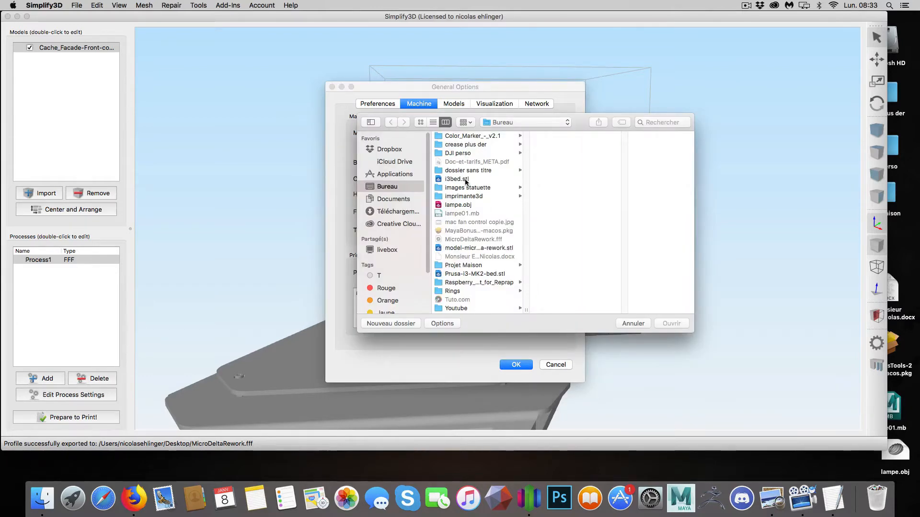
{"action": "left_click", "coordinate": [466, 180]}
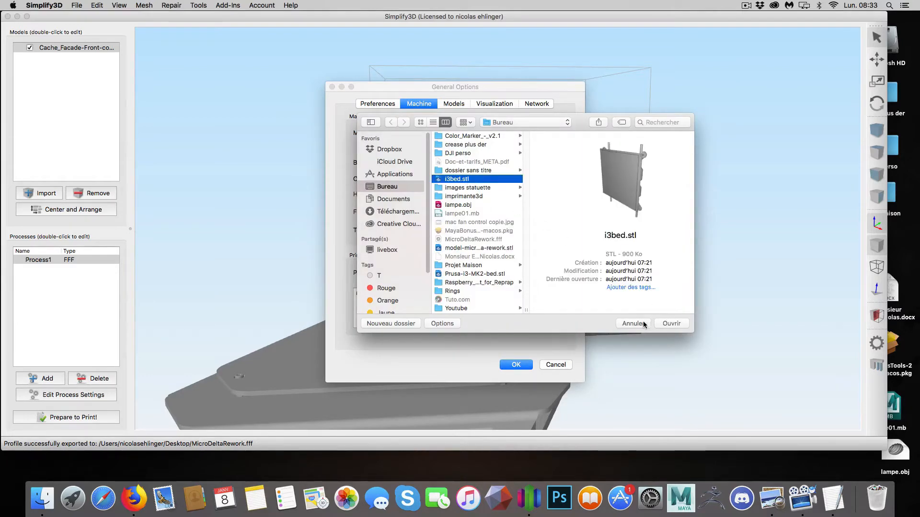
{"action": "left_click", "coordinate": [671, 324]}
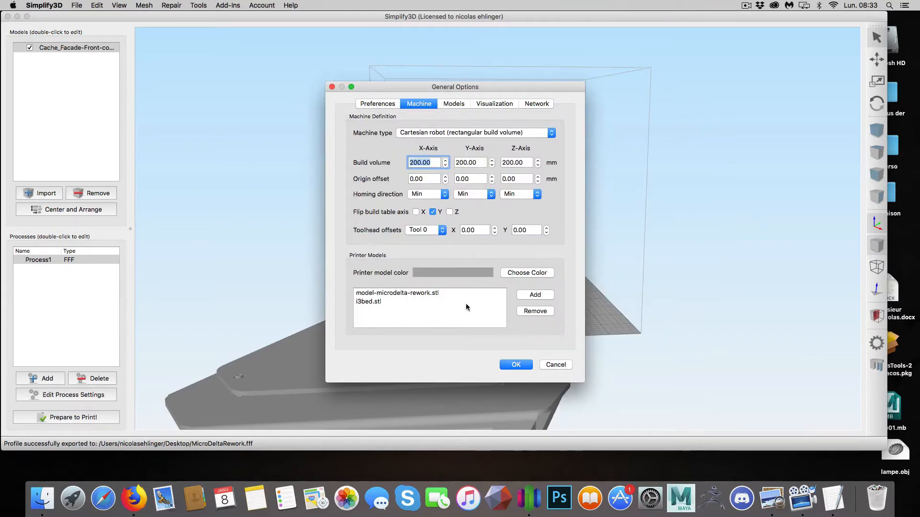
{"action": "left_click", "coordinate": [455, 302]}
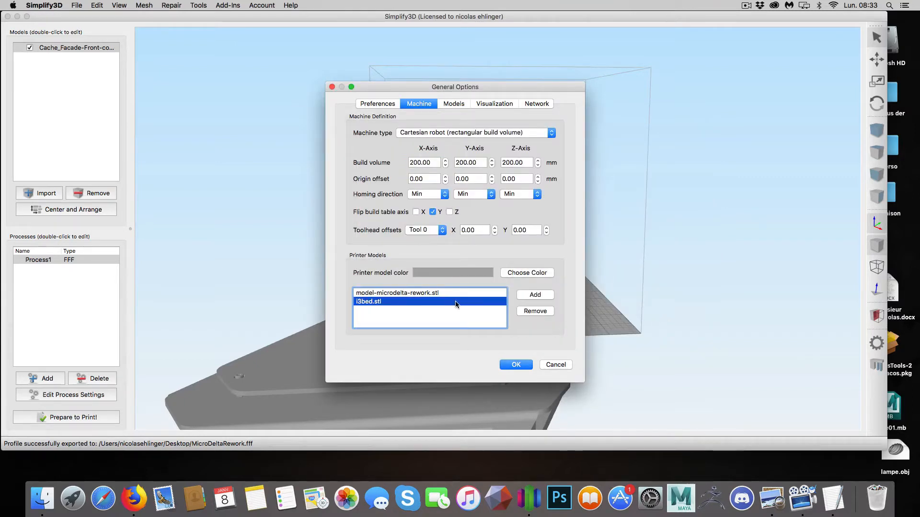
{"action": "left_click", "coordinate": [520, 367]}
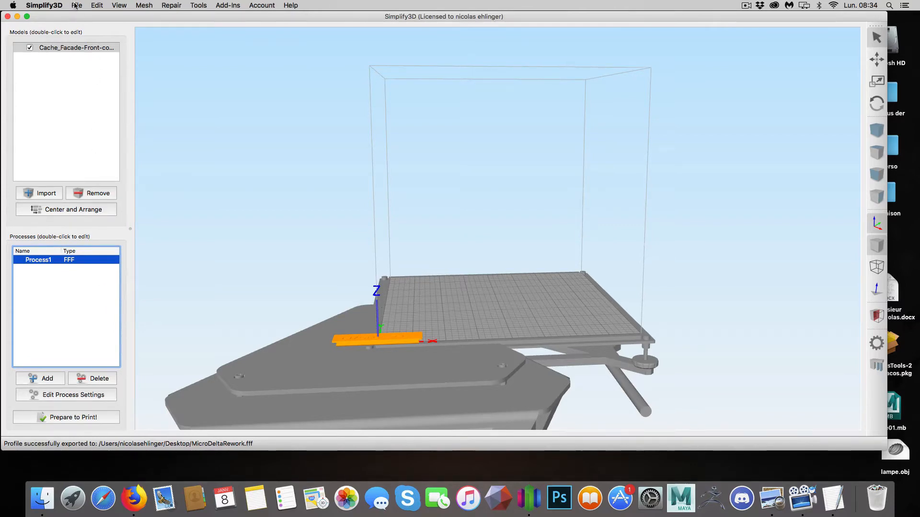
- Remove model-microdelta-rework.stl from the printer models in the machine options and accept the change
{"action": "left_click", "coordinate": [53, 6]}
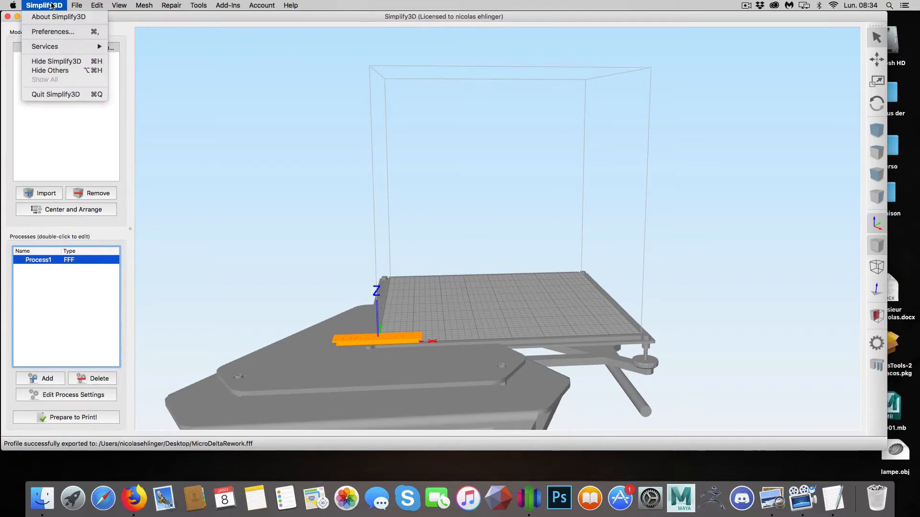
{"action": "left_click", "coordinate": [58, 32]}
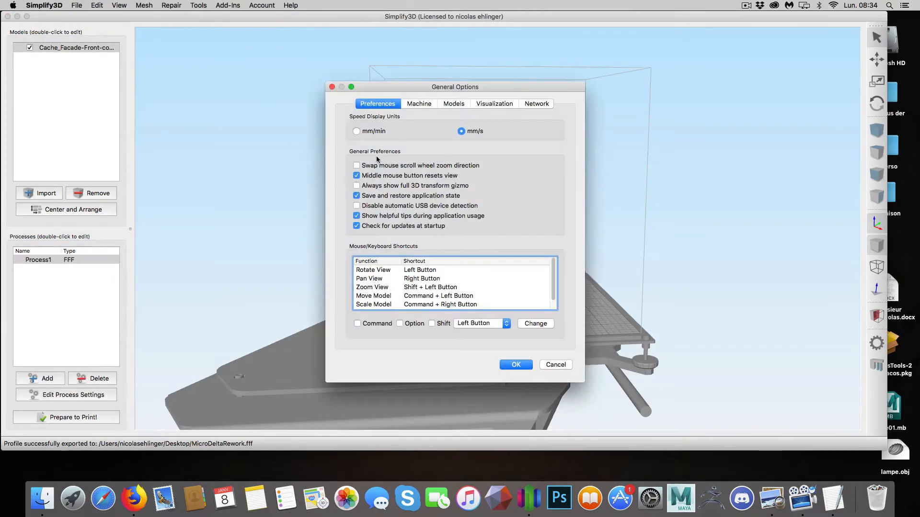
{"action": "left_click", "coordinate": [417, 104]}
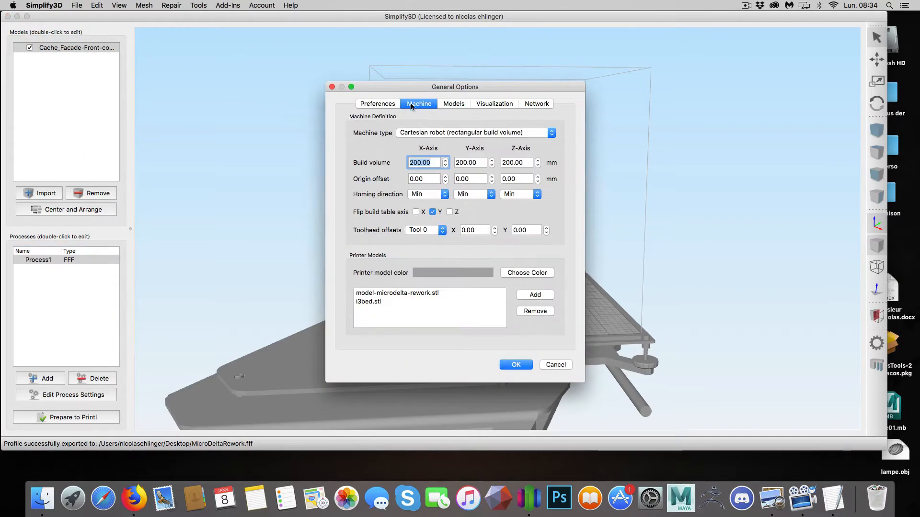
{"action": "left_click", "coordinate": [406, 295]}
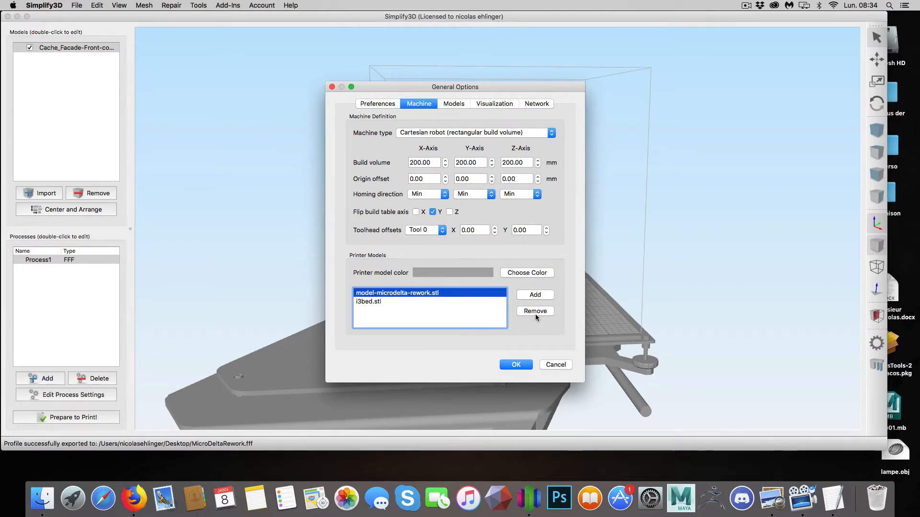
{"action": "left_click", "coordinate": [535, 311]}
{"action": "left_click", "coordinate": [516, 364]}
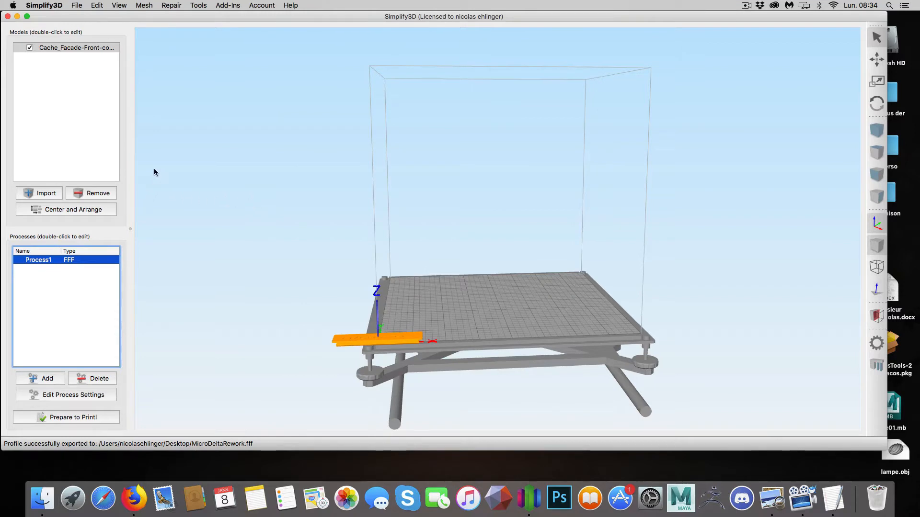
- Export the simple pla FFF profile to the desktop as simple pla.fff
{"action": "left_click", "coordinate": [78, 6]}
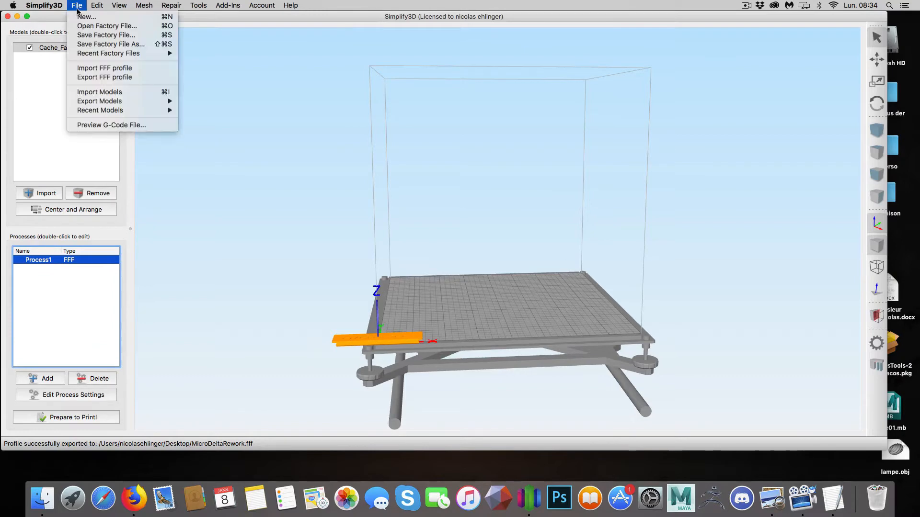
{"action": "left_click", "coordinate": [111, 80]}
{"action": "left_click", "coordinate": [449, 232]}
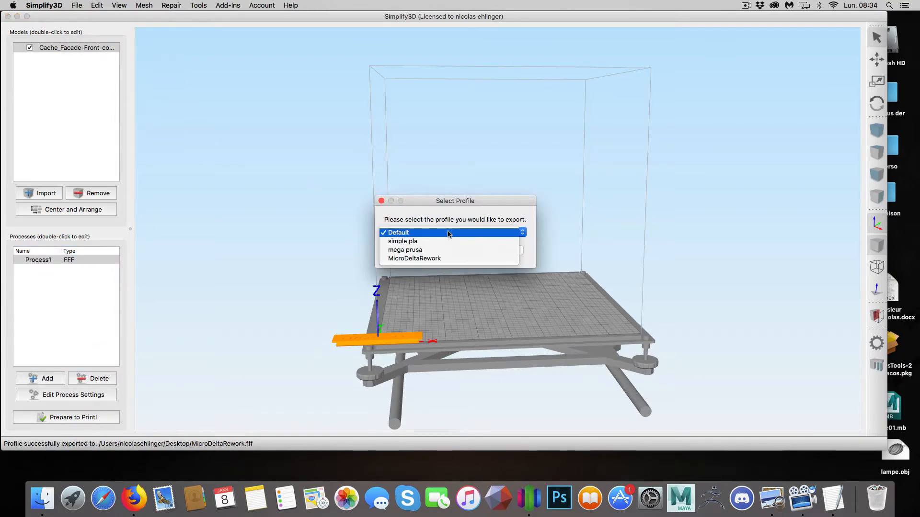
{"action": "left_click", "coordinate": [445, 243]}
{"action": "left_click", "coordinate": [468, 251]}
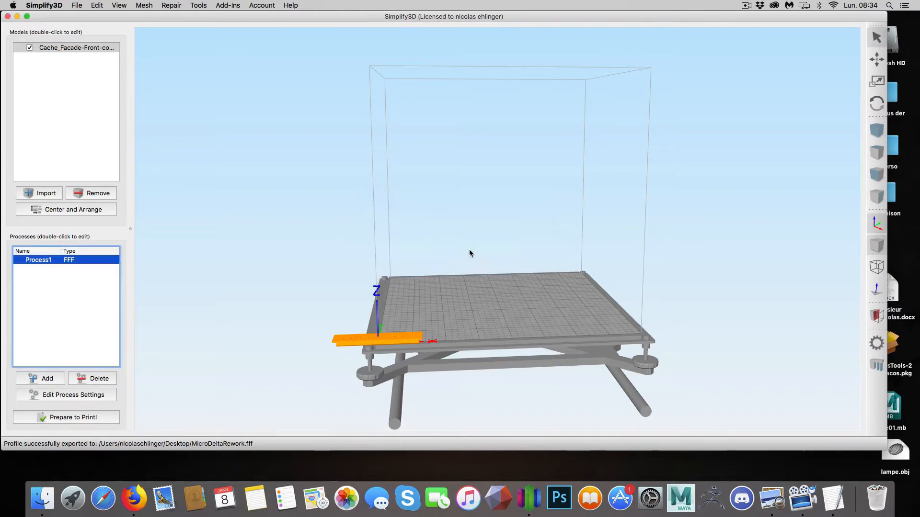
{"action": "left_click", "coordinate": [543, 188]}
- Switch to Finder and copy the file name of i3bed.stl
{"action": "left_click", "coordinate": [43, 498]}
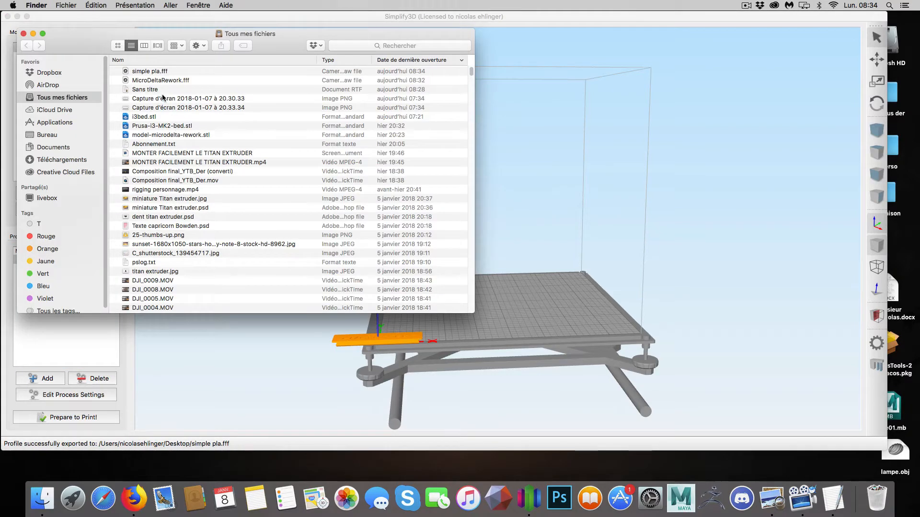
{"action": "left_click", "coordinate": [153, 118]}
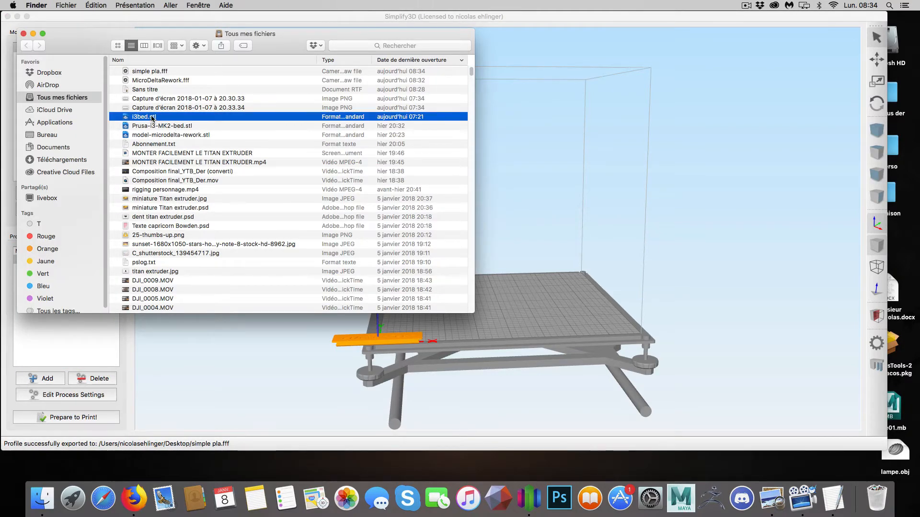
{"action": "left_click", "coordinate": [153, 118]}
- Open simple pla.fff in TextEdit, choosing it from the Applications folder as the program for this file
{"action": "left_click", "coordinate": [146, 72]}
{"action": "right_click", "coordinate": [146, 71]}
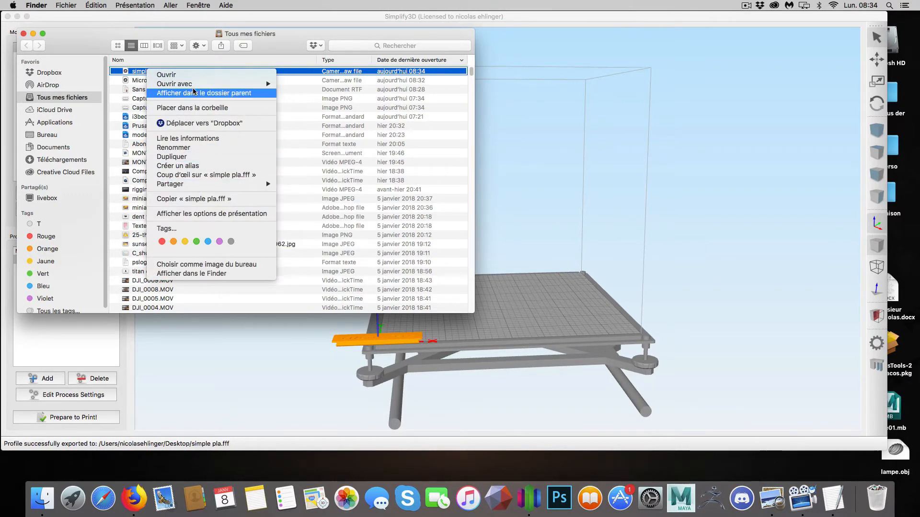
{"action": "mouse_move", "coordinate": [194, 85]}
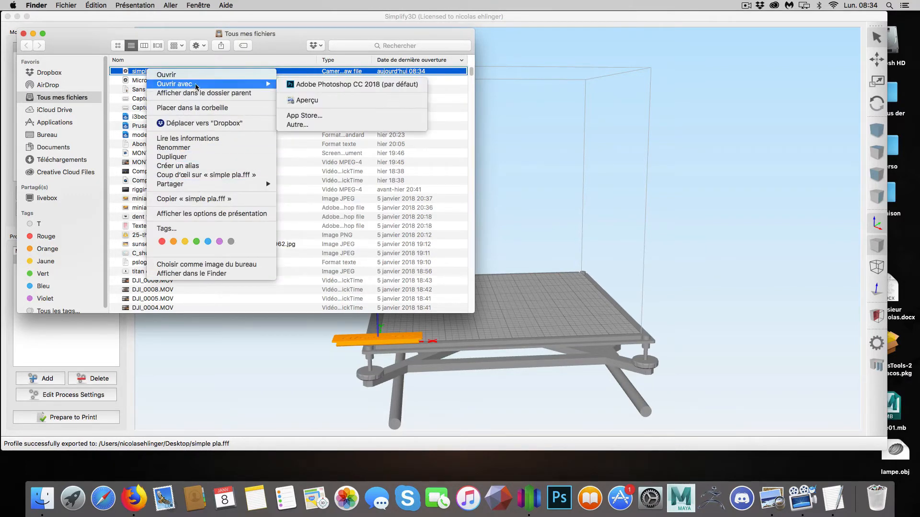
{"action": "left_click", "coordinate": [308, 126]}
{"action": "scroll", "coordinate": [408, 228], "scroll_direction": "down", "scroll_amount": 5}
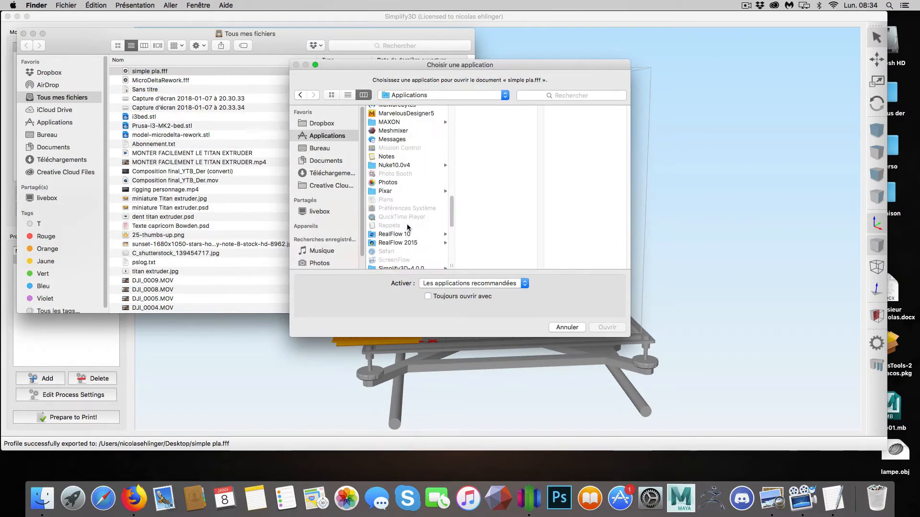
{"action": "scroll", "coordinate": [408, 228], "scroll_direction": "down", "scroll_amount": 6}
{"action": "left_click", "coordinate": [400, 162]}
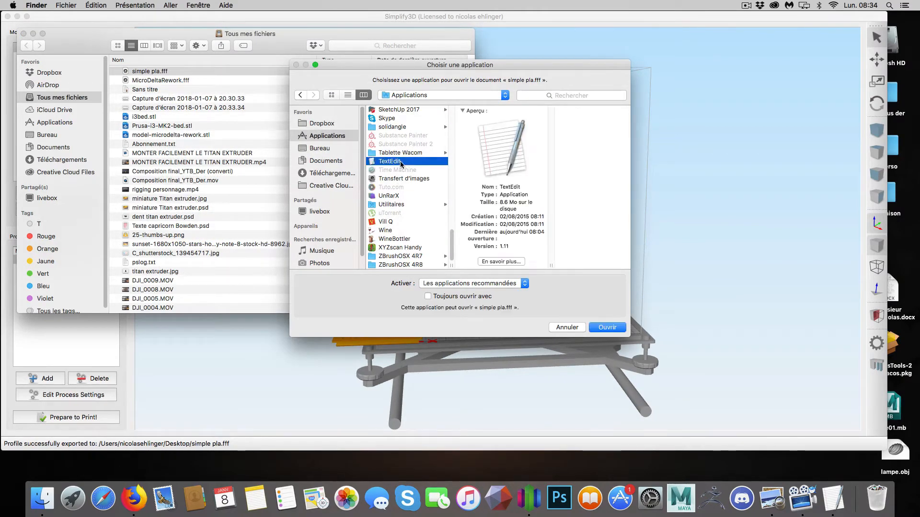
{"action": "left_click", "coordinate": [599, 328]}
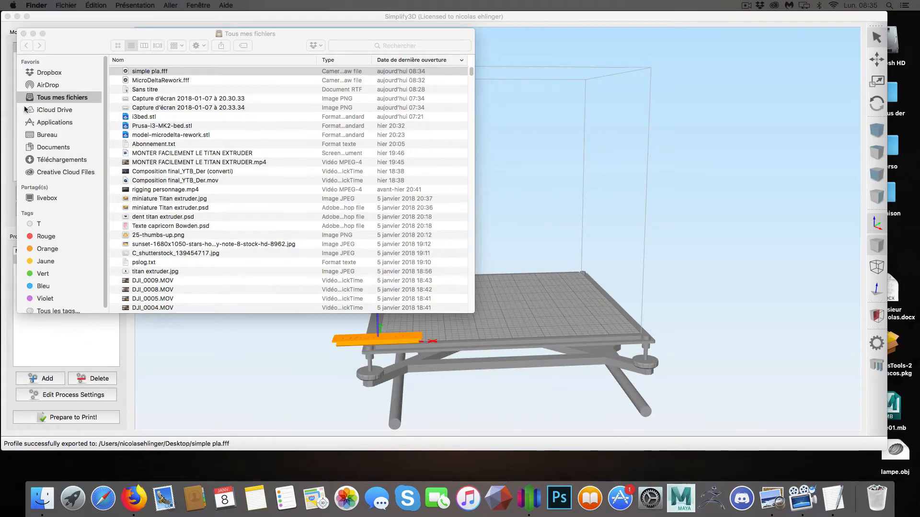
- Move the simple pla.fff text window higher and enlarge it vertically to show more lines of the profile
{"action": "scroll", "coordinate": [344, 265], "scroll_direction": "down", "scroll_amount": 10}
{"action": "scroll", "coordinate": [344, 265], "scroll_direction": "down", "scroll_amount": 20}
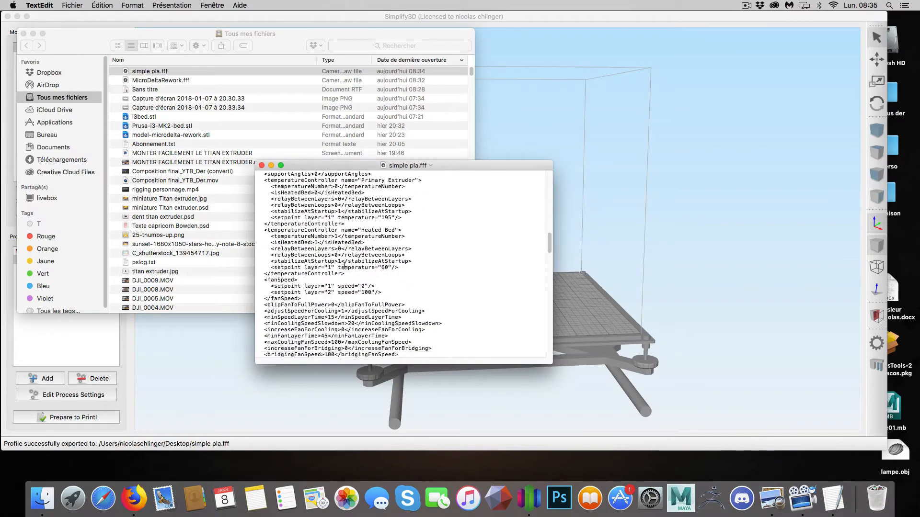
{"action": "scroll", "coordinate": [343, 267], "scroll_direction": "down", "scroll_amount": 20}
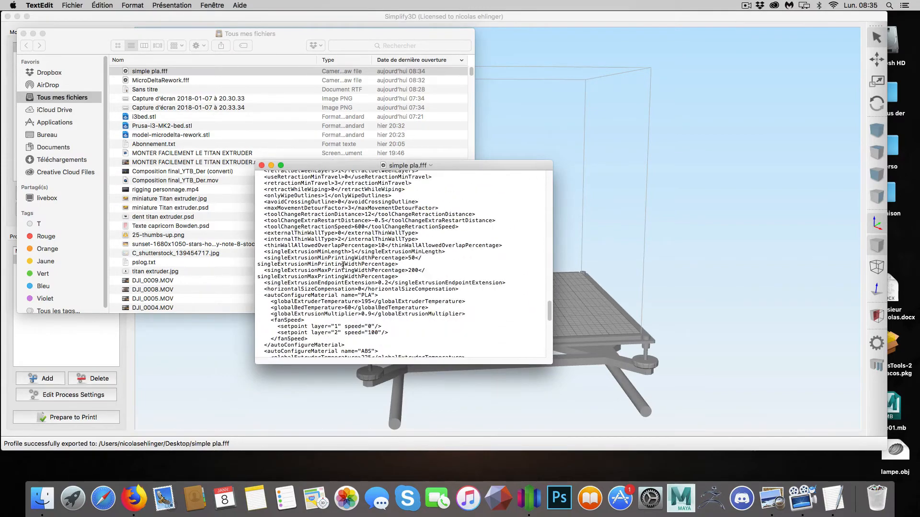
{"action": "scroll", "coordinate": [343, 266], "scroll_direction": "up", "scroll_amount": 15}
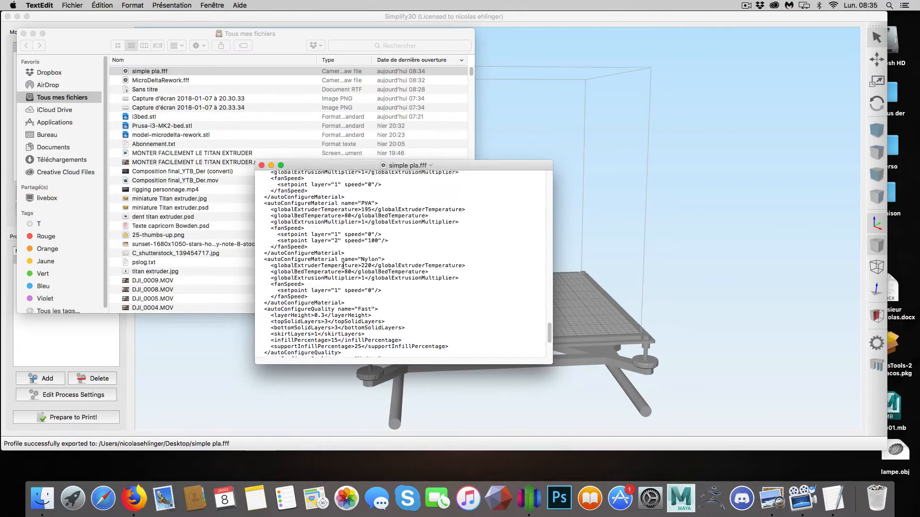
{"action": "scroll", "coordinate": [343, 265], "scroll_direction": "up", "scroll_amount": 10}
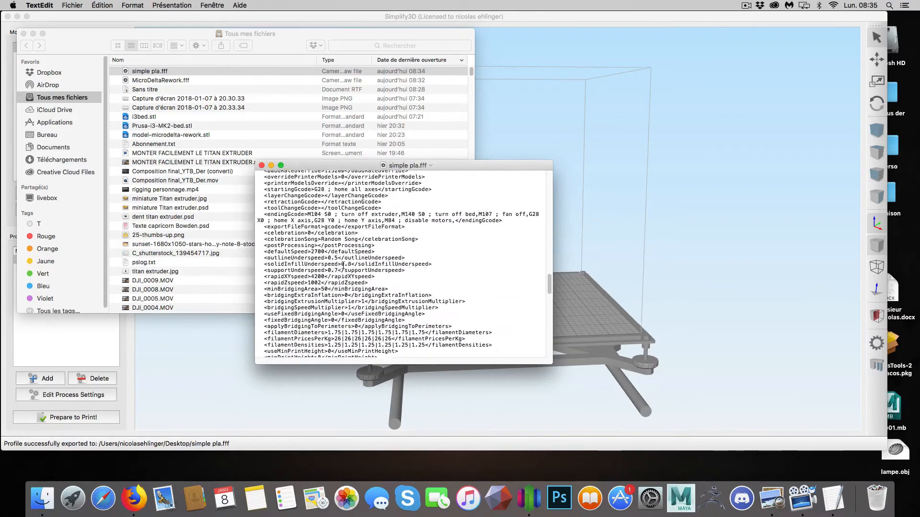
{"action": "scroll", "coordinate": [343, 266], "scroll_direction": "up", "scroll_amount": 10}
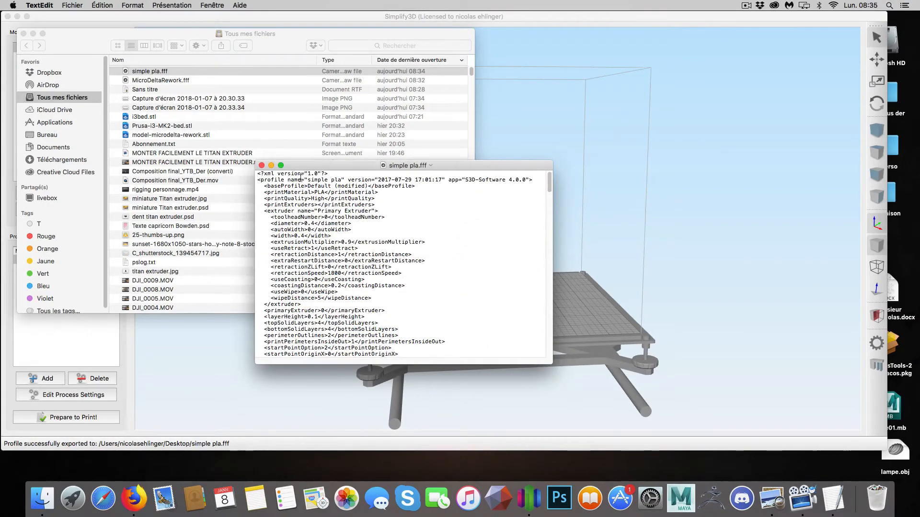
{"action": "left_click_drag", "start_coordinate": [320, 168], "coordinate": [290, 90]}
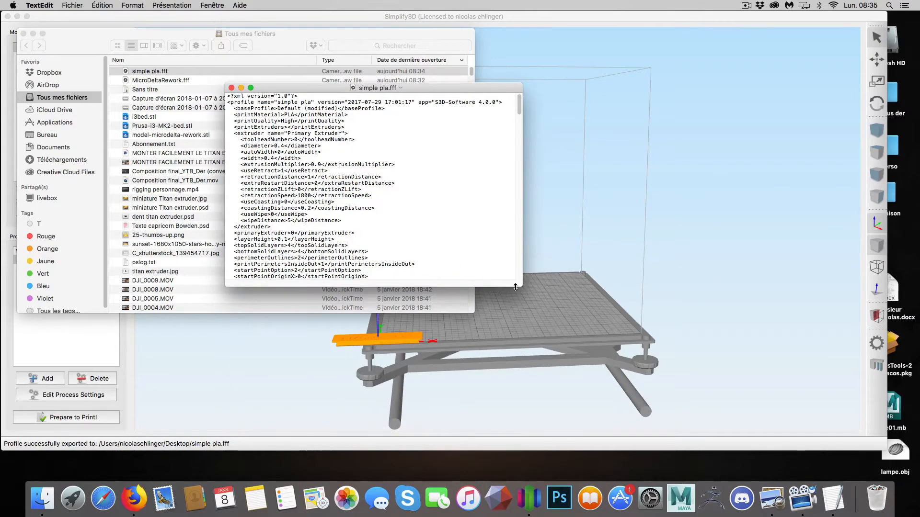
{"action": "left_click_drag", "start_coordinate": [518, 284], "coordinate": [515, 429]}
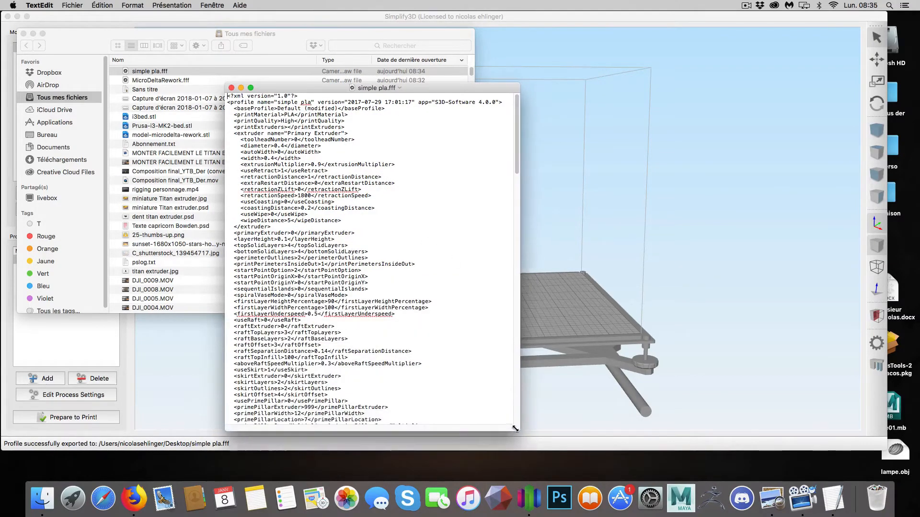
- Set overridePrinterModels to 1 and enter i3bed.stl as the printerModelsOverride value in simple pla.fff
{"action": "scroll", "coordinate": [392, 357], "scroll_direction": "down", "scroll_amount": 10}
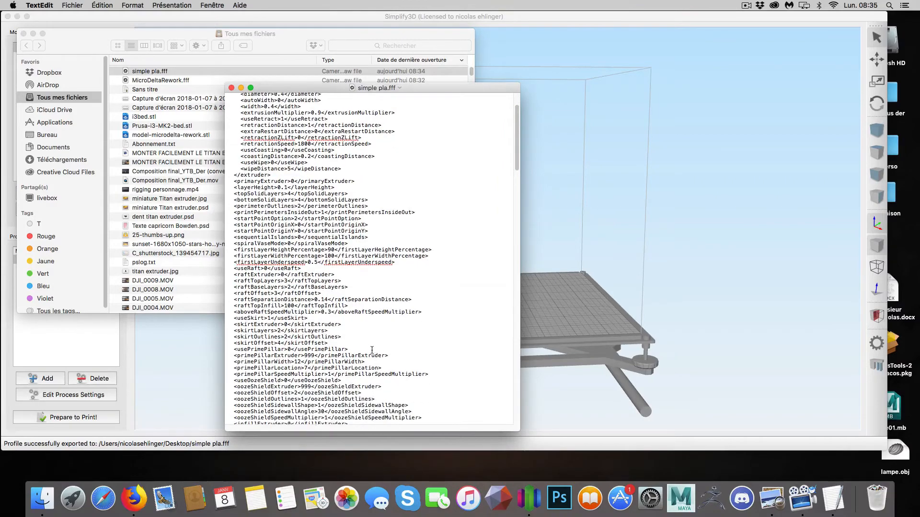
{"action": "scroll", "coordinate": [369, 349], "scroll_direction": "down", "scroll_amount": 15}
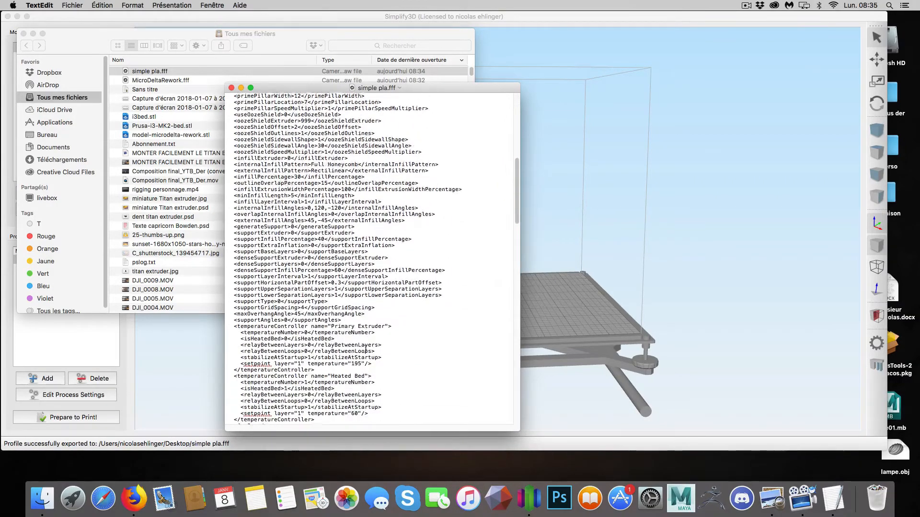
{"action": "scroll", "coordinate": [365, 349], "scroll_direction": "down", "scroll_amount": 12}
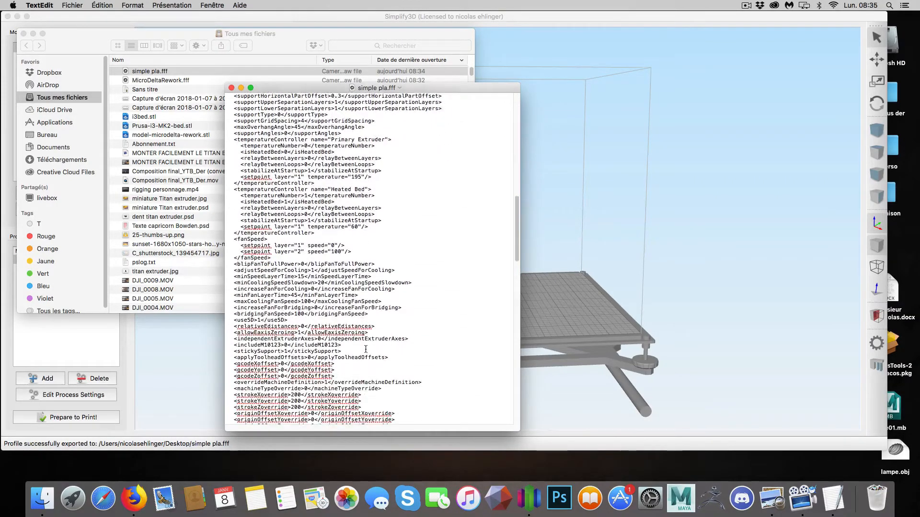
{"action": "scroll", "coordinate": [366, 350], "scroll_direction": "down", "scroll_amount": 3}
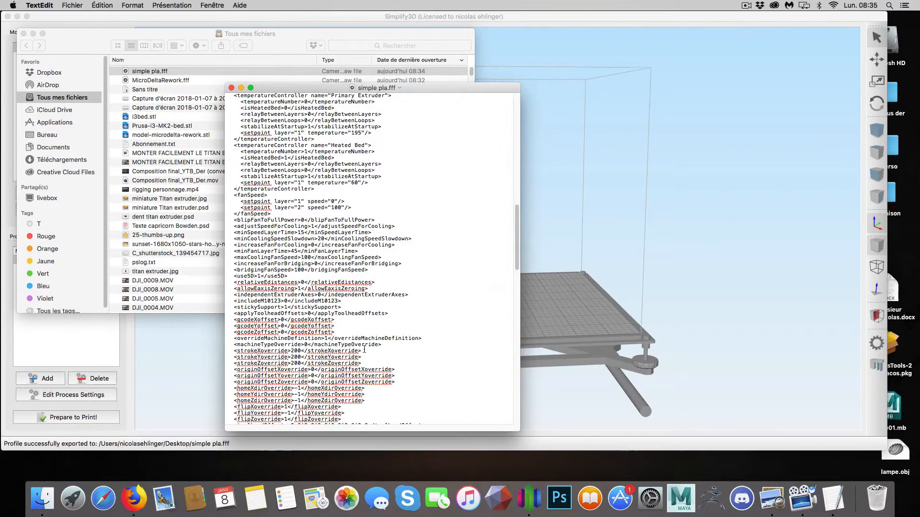
{"action": "scroll", "coordinate": [364, 350], "scroll_direction": "down", "scroll_amount": 8}
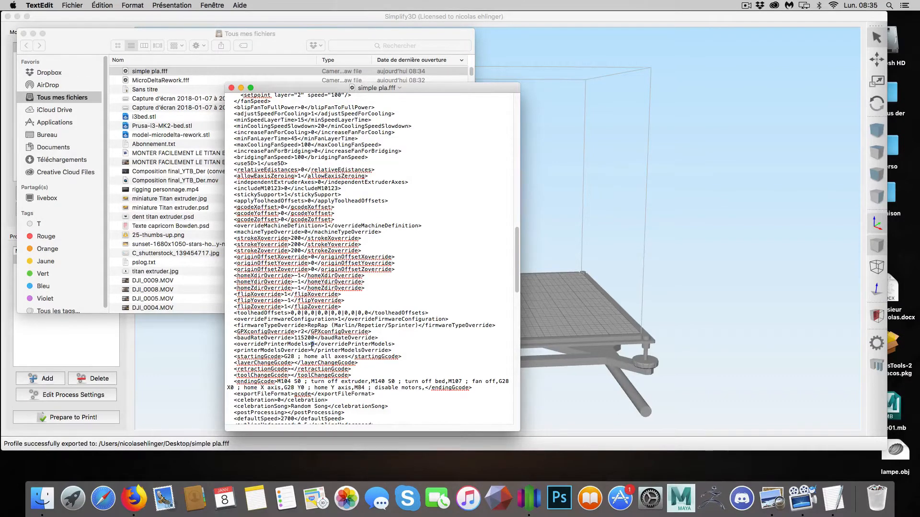
{"action": "type", "text": "1"}
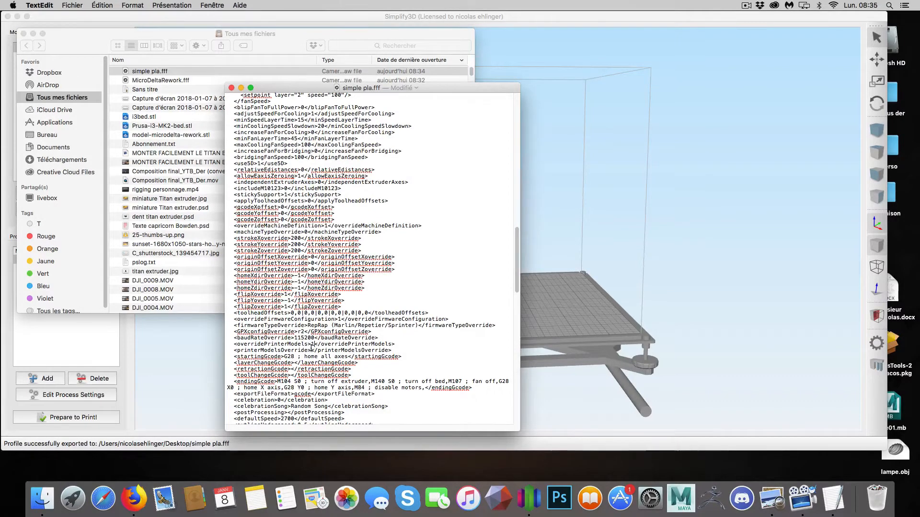
{"action": "left_click", "coordinate": [311, 351]}
{"action": "type", "text": "i3bed.stl"}
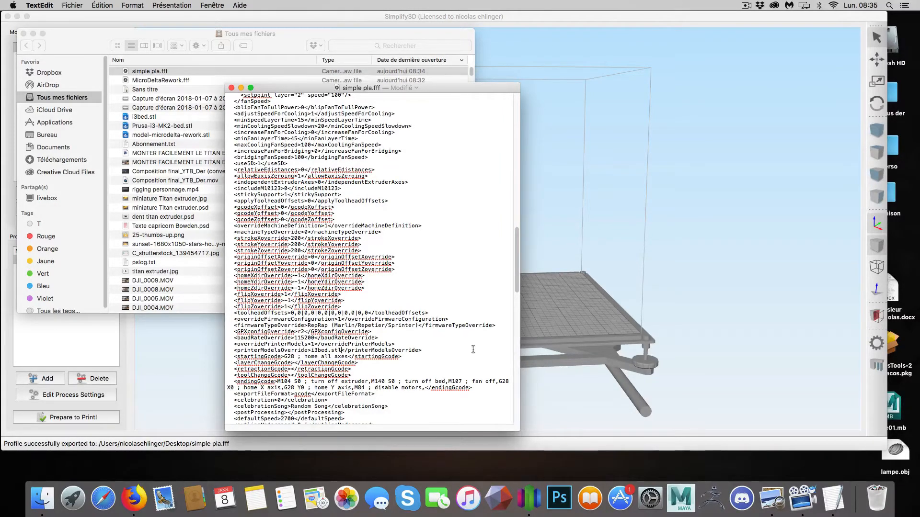
- Save the edited simple pla.fff, then close its text window and the Finder window
{"action": "left_click", "coordinate": [73, 6]}
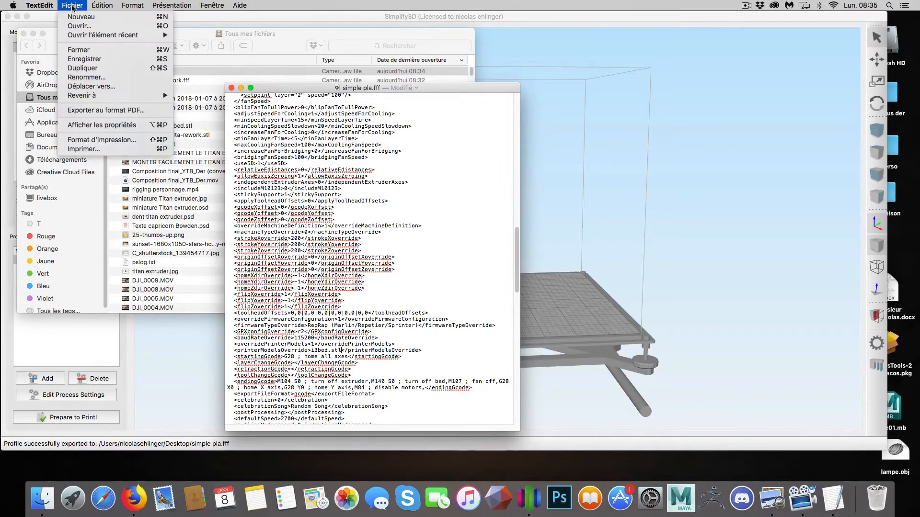
{"action": "left_click", "coordinate": [82, 57]}
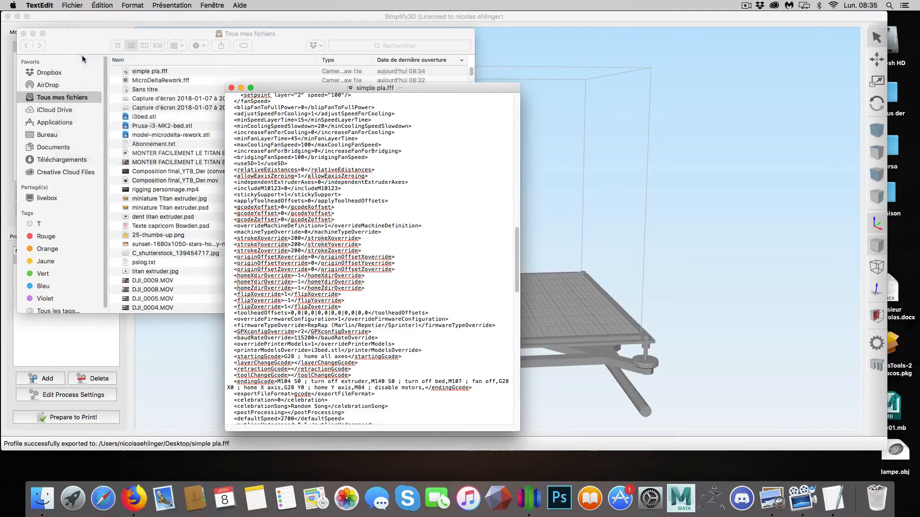
{"action": "left_click", "coordinate": [231, 88]}
{"action": "left_click", "coordinate": [24, 34]}
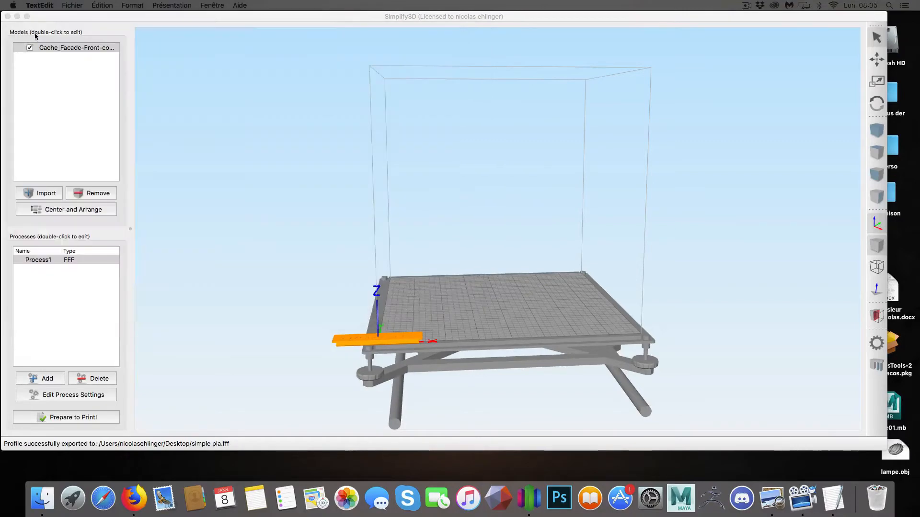
- Switch to Simplify3D and import the MicroDeltaRework.fff profile from the desktop
{"action": "left_click", "coordinate": [89, 15]}
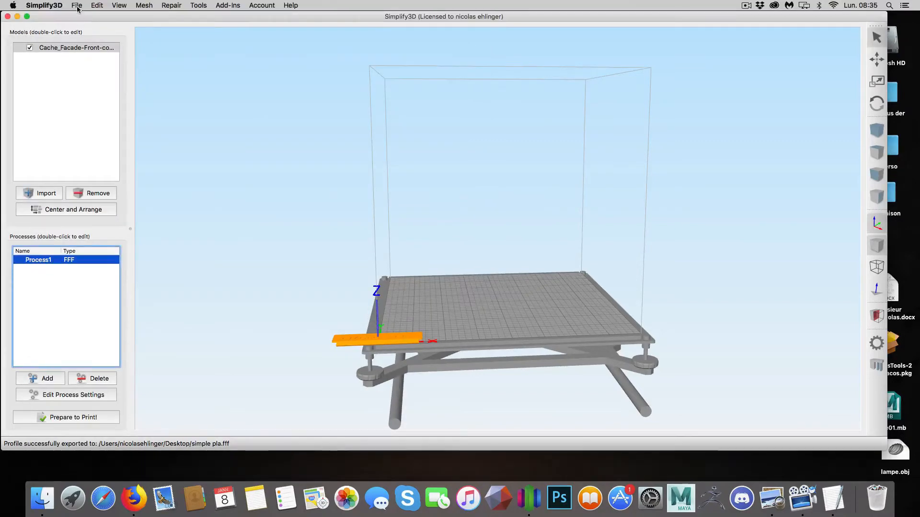
{"action": "left_click", "coordinate": [76, 6]}
{"action": "left_click", "coordinate": [105, 68]}
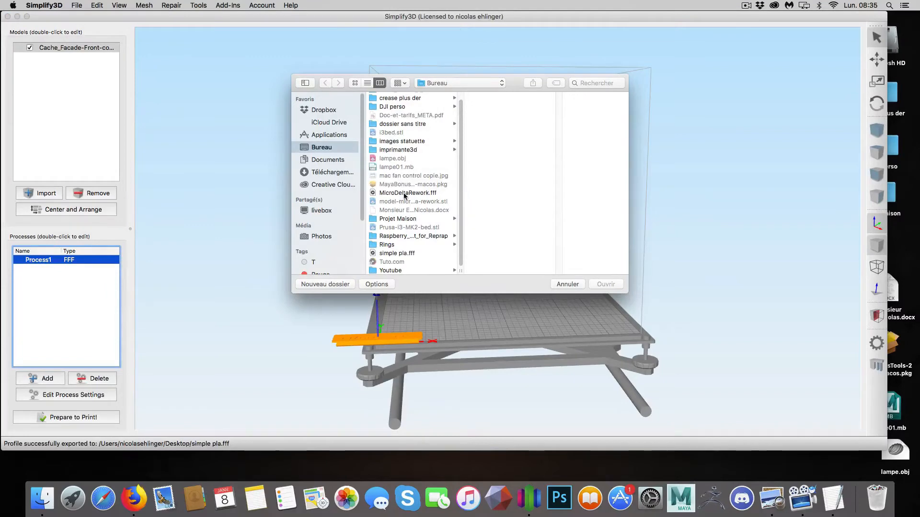
{"action": "left_click", "coordinate": [404, 193]}
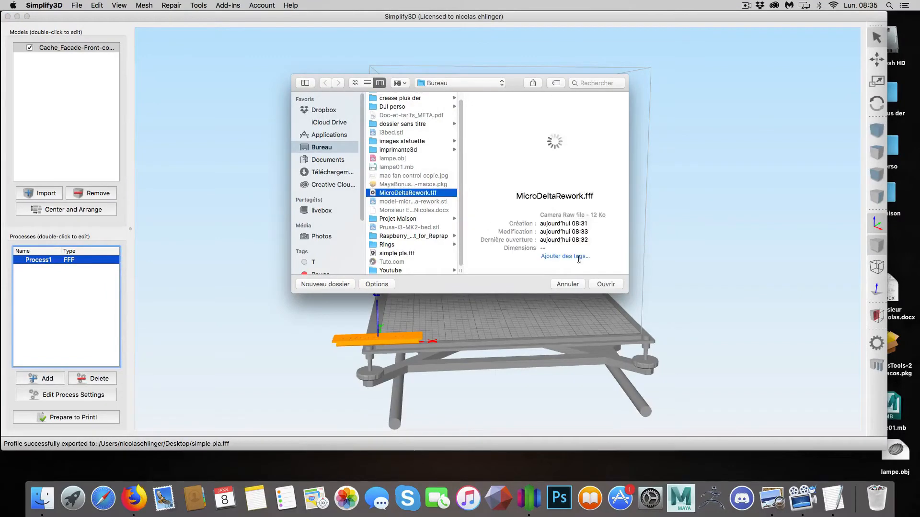
{"action": "left_click", "coordinate": [610, 286]}
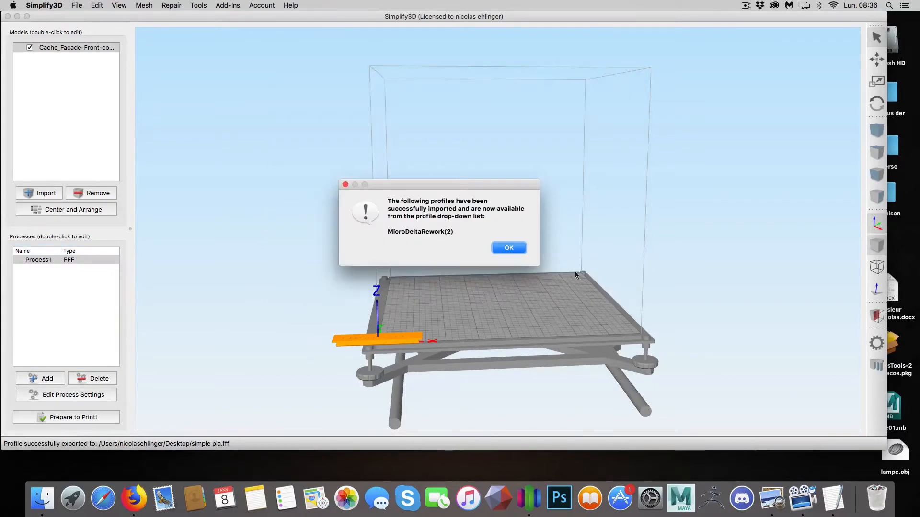
{"action": "left_click", "coordinate": [509, 248]}
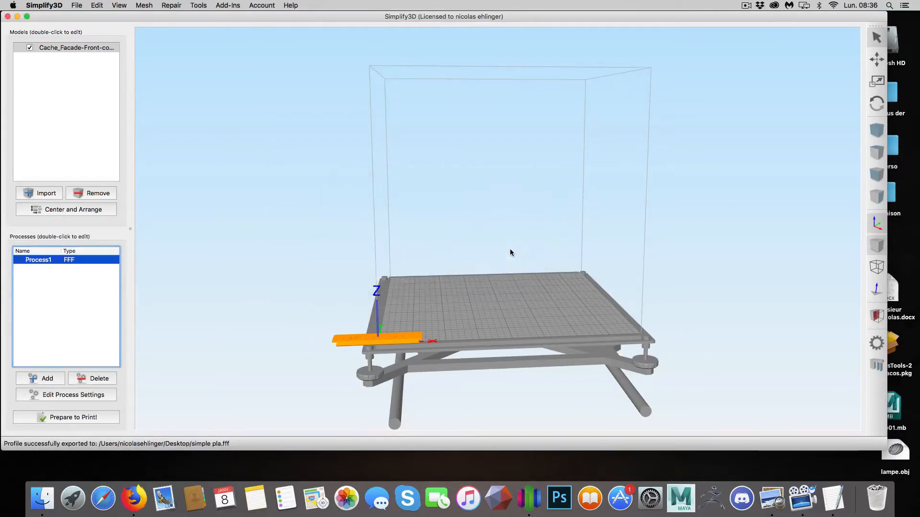
- Import the edited simple pla.fff profile from the desktop
{"action": "left_click", "coordinate": [77, 5]}
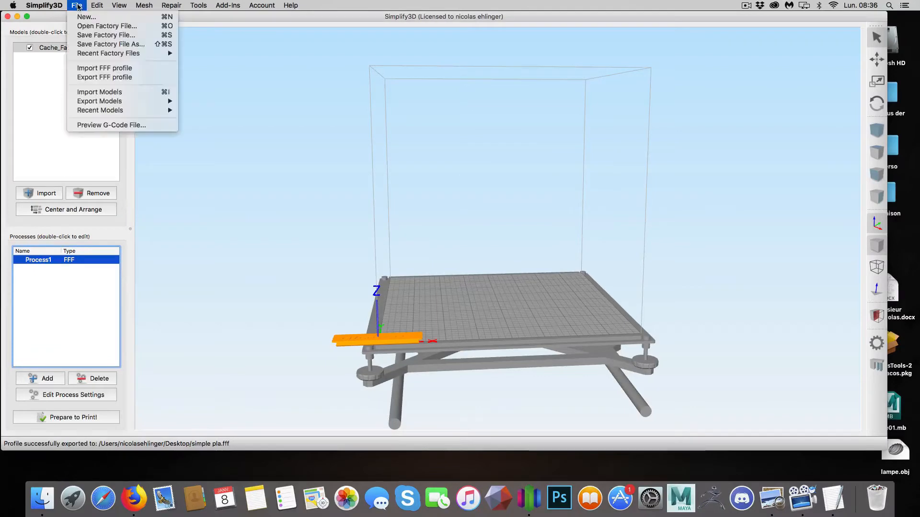
{"action": "left_click", "coordinate": [101, 69]}
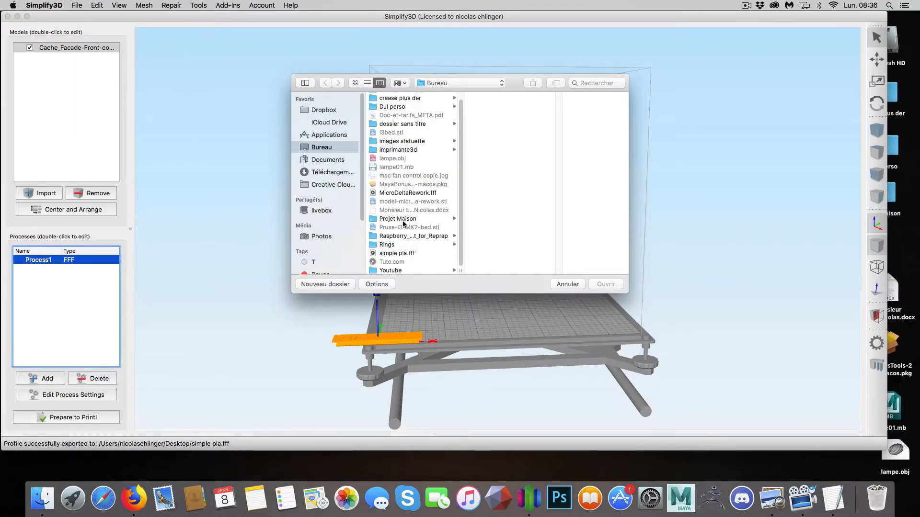
{"action": "left_click", "coordinate": [396, 253]}
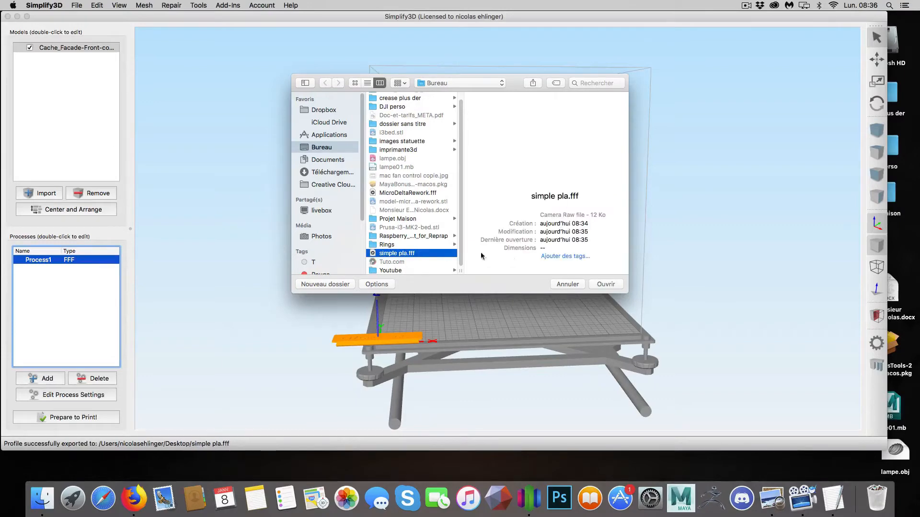
{"action": "left_click", "coordinate": [606, 284]}
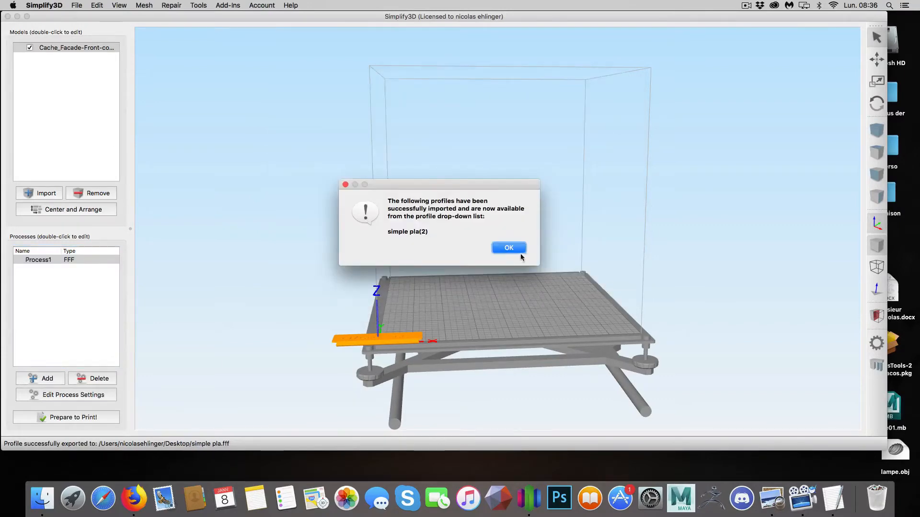
{"action": "left_click", "coordinate": [508, 249]}
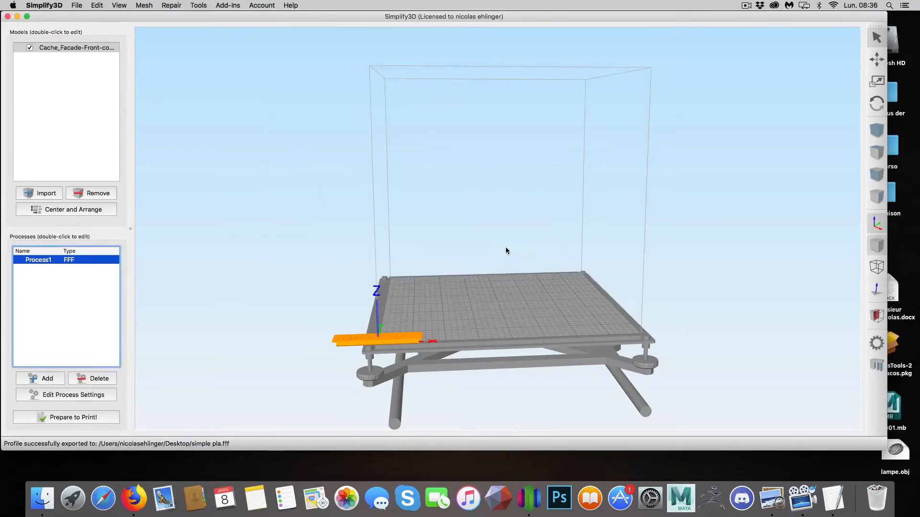
- Switch Process1 to the MicroDeltaRework(2) profile in its FFF settings and accept the change
{"action": "double_click", "coordinate": [63, 259]}
{"action": "left_click", "coordinate": [241, 51]}
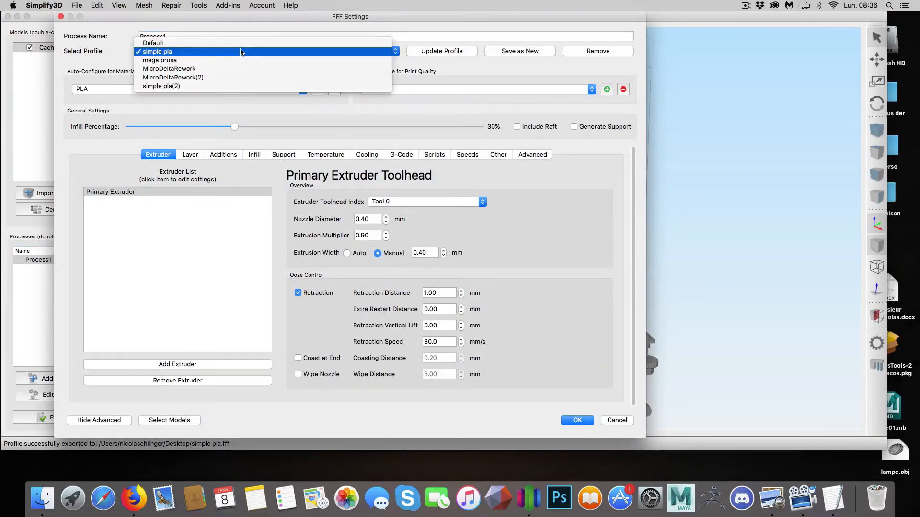
{"action": "left_click", "coordinate": [235, 78]}
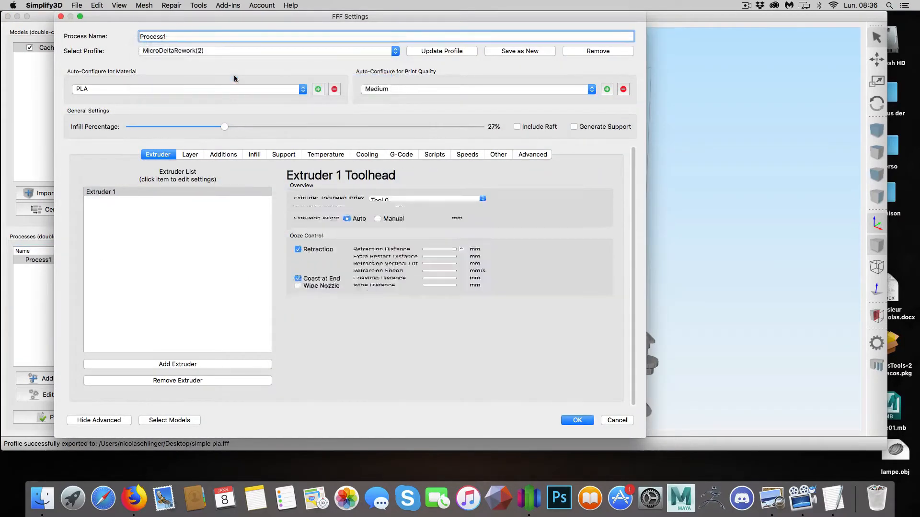
{"action": "left_click", "coordinate": [575, 420]}
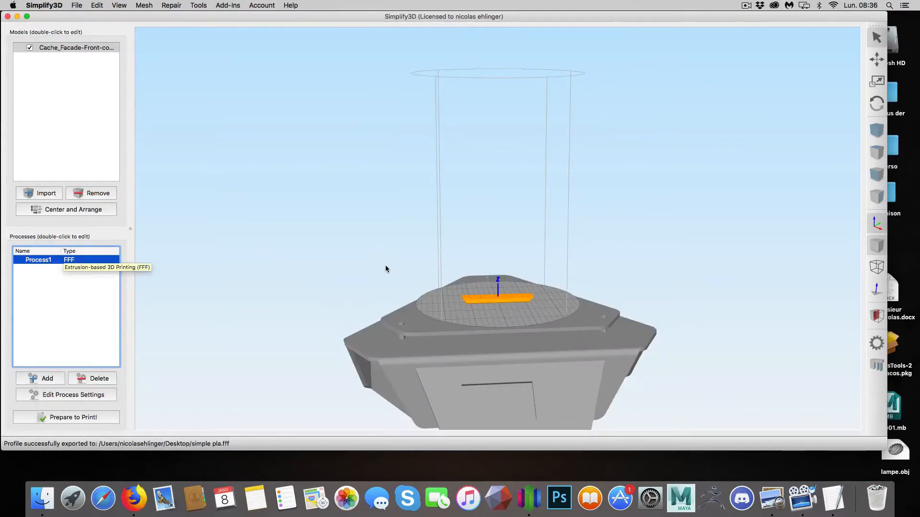
{"action": "mouse_move", "coordinate": [354, 234]}
{"action": "left_mouse_down"}
{"action": "mouse_move", "coordinate": [341, 256]}
{"action": "mouse_move", "coordinate": [371, 246]}
{"action": "mouse_move", "coordinate": [352, 241]}
{"action": "left_mouse_up"}
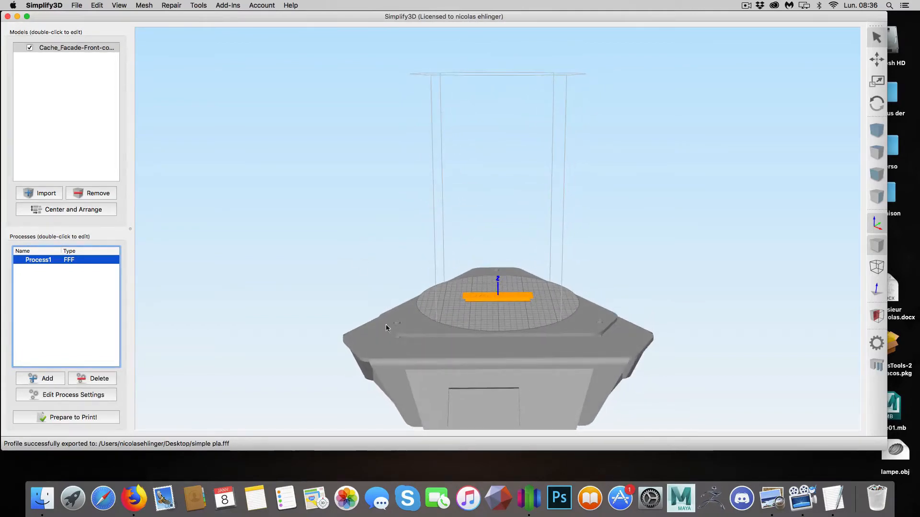
{"action": "mouse_move", "coordinate": [275, 191]}
{"action": "left_mouse_down"}
{"action": "mouse_move", "coordinate": [325, 198]}
{"action": "mouse_move", "coordinate": [327, 186]}
{"action": "mouse_move", "coordinate": [279, 194]}
{"action": "left_mouse_up"}
{"action": "left_click", "coordinate": [78, 6]}
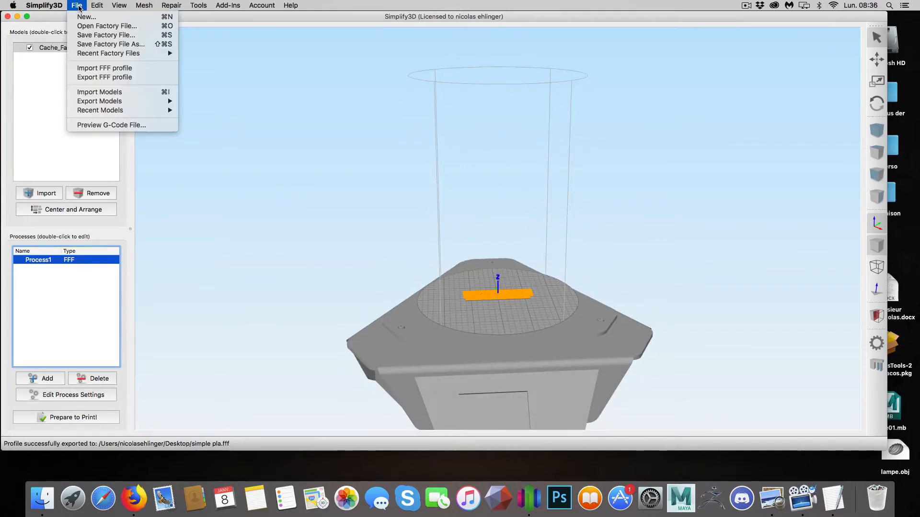
{"action": "left_click", "coordinate": [77, 290]}
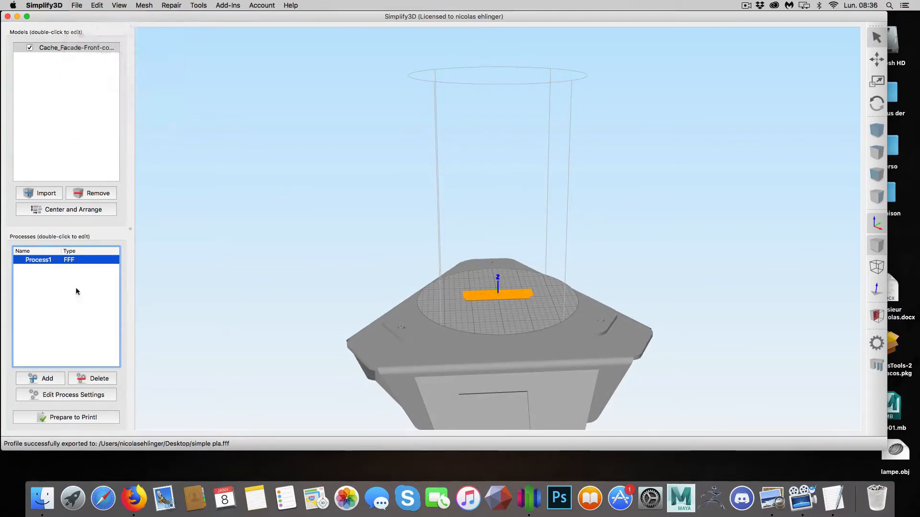
- Switch Process1 to the simple pla(2) profile in its FFF settings, then center and arrange the part on the bed
{"action": "double_click", "coordinate": [74, 261]}
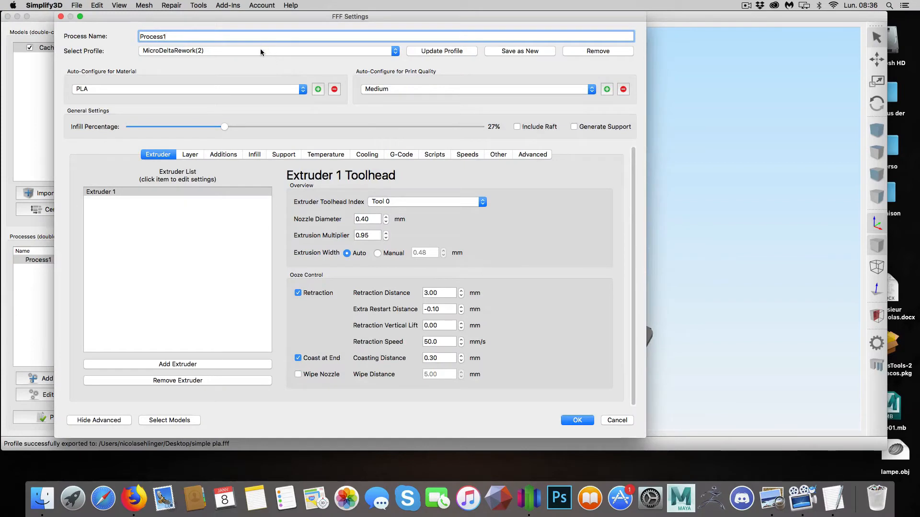
{"action": "left_click", "coordinate": [261, 51]}
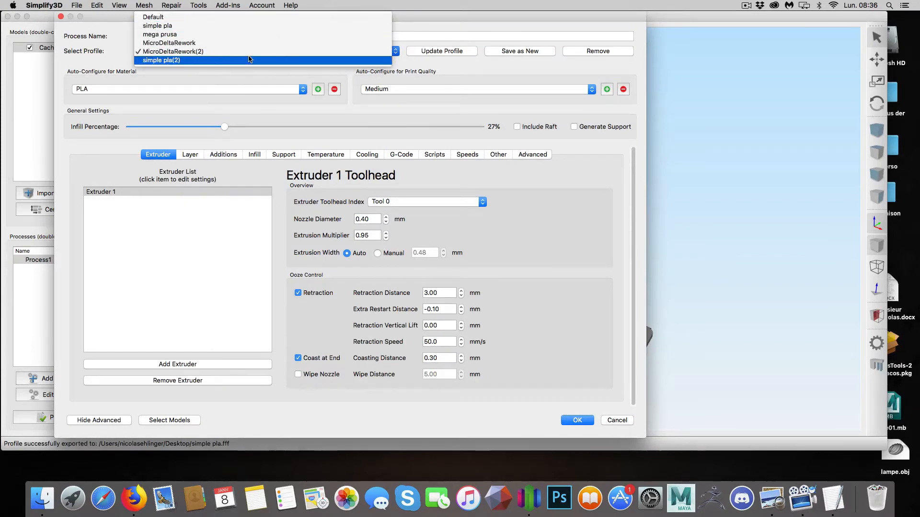
{"action": "left_click", "coordinate": [250, 59]}
{"action": "left_click", "coordinate": [587, 421]}
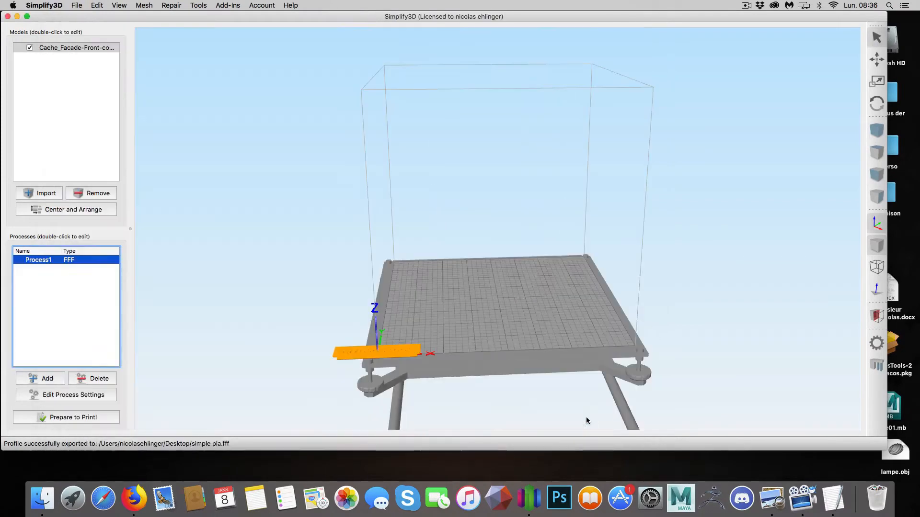
{"action": "mouse_move", "coordinate": [321, 317]}
{"action": "left_mouse_down"}
{"action": "mouse_move", "coordinate": [345, 307]}
{"action": "mouse_move", "coordinate": [332, 326]}
{"action": "mouse_move", "coordinate": [314, 320]}
{"action": "left_mouse_up"}
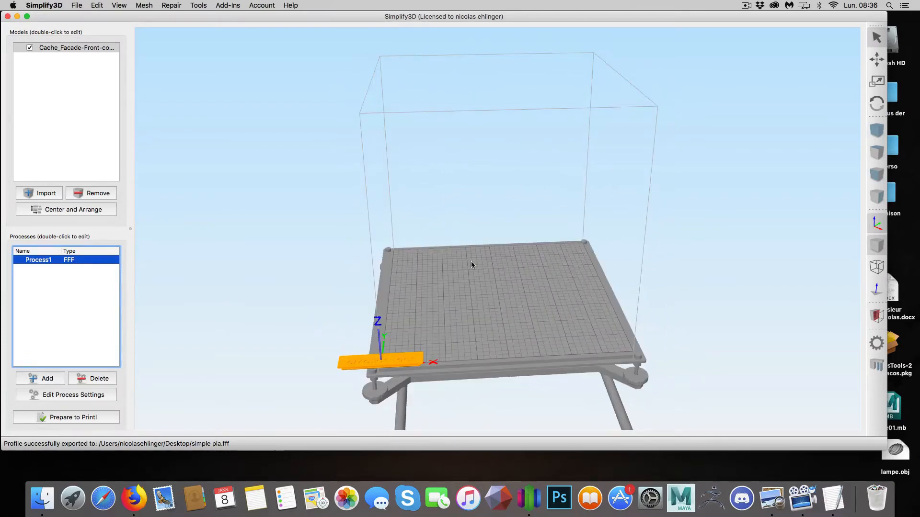
{"action": "left_click", "coordinate": [100, 213]}
{"action": "left_click_drag", "start_coordinate": [291, 319], "coordinate": [326, 331]}
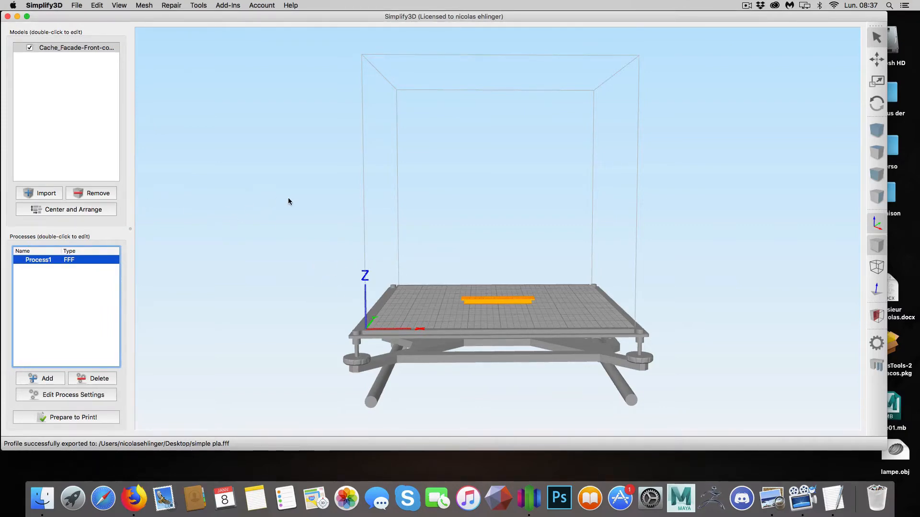
- Close the Simplify3D window, relaunch the program and check which printer bed it restores
{"action": "left_click", "coordinate": [77, 6]}
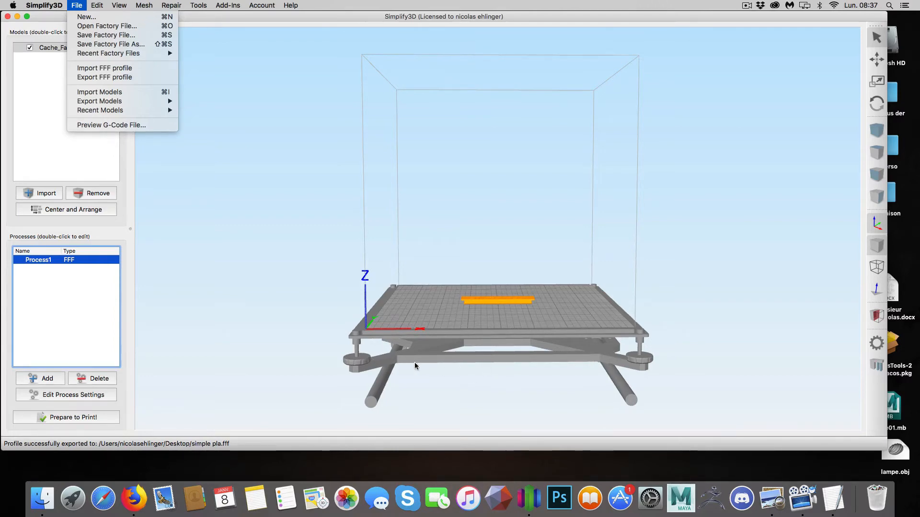
{"action": "left_click", "coordinate": [200, 192]}
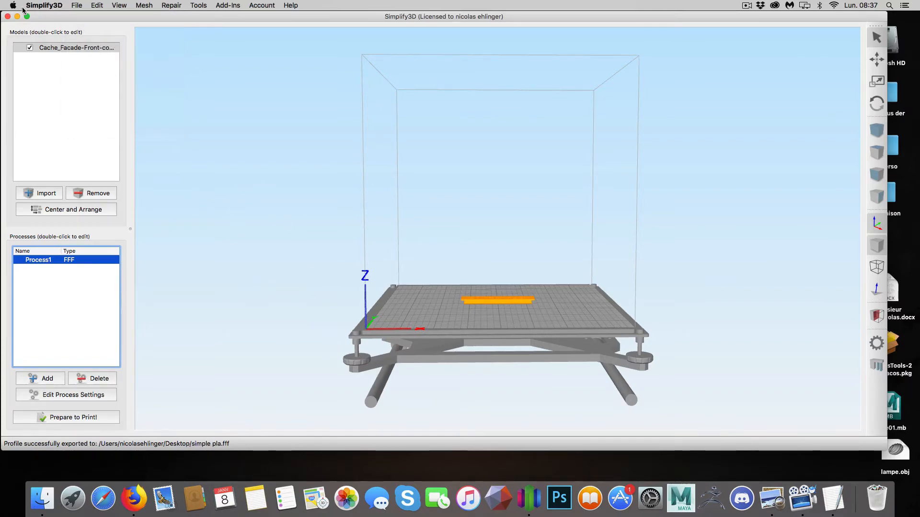
{"action": "left_click", "coordinate": [8, 17]}
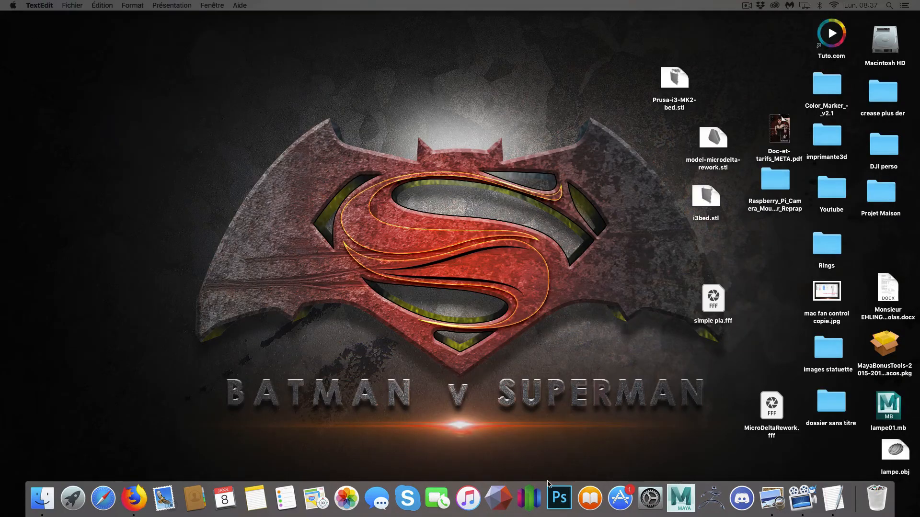
{"action": "left_click", "coordinate": [530, 499]}
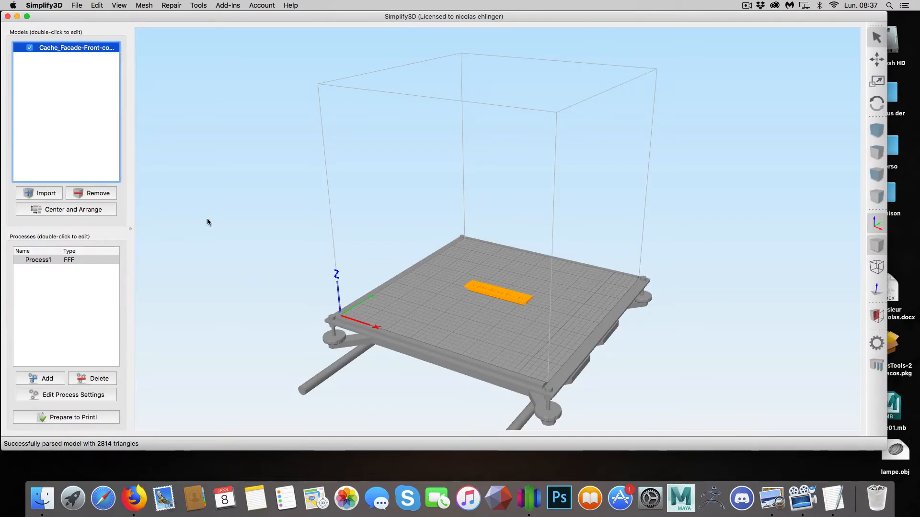
{"action": "left_click_drag", "start_coordinate": [207, 222], "coordinate": [242, 204]}
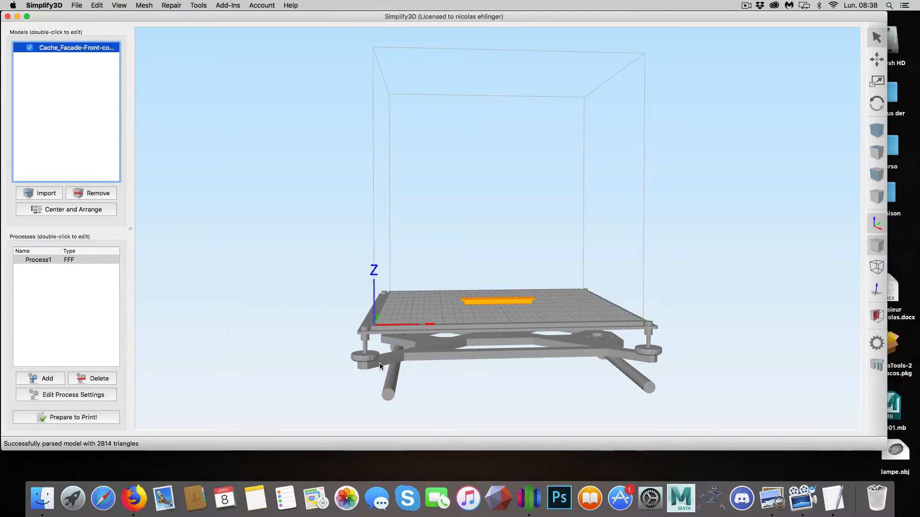
- Switch Process1 to the MicroDeltaRework(2) profile, accept the settings, and center and arrange the part on the delta bed
{"action": "left_click", "coordinate": [94, 259]}
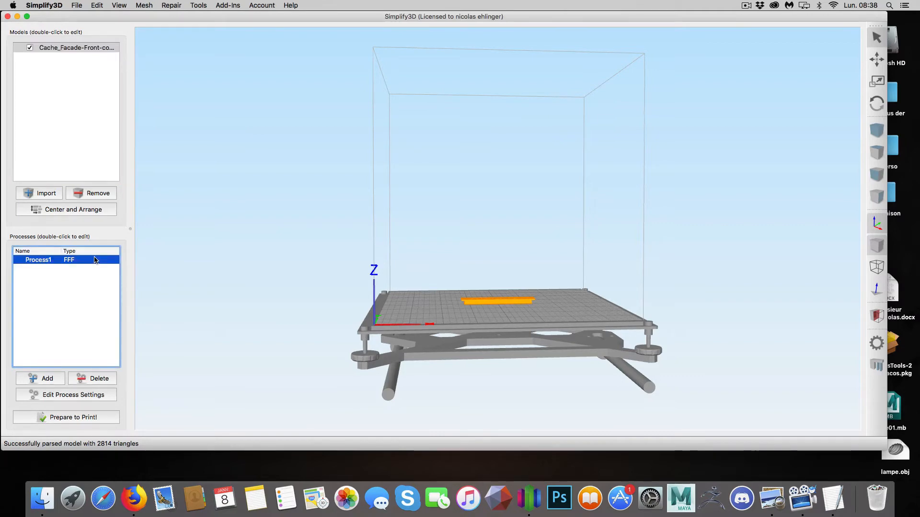
{"action": "double_click", "coordinate": [88, 260]}
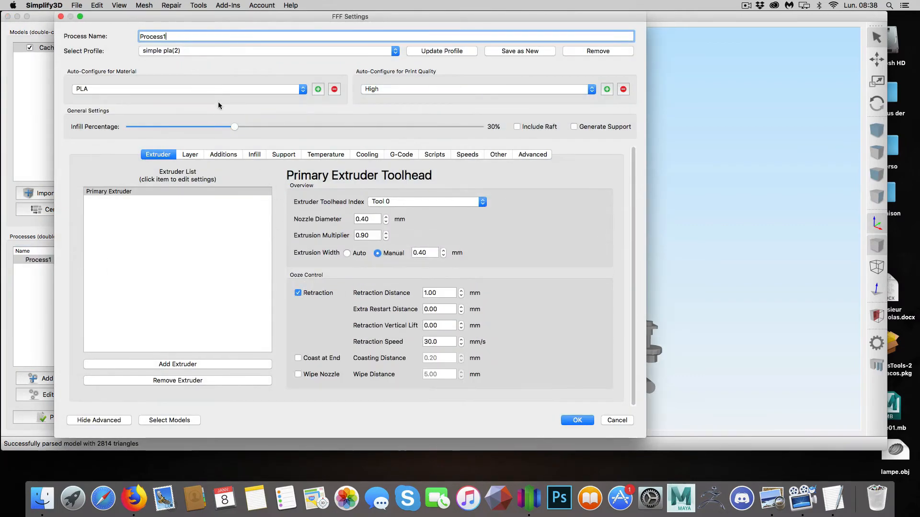
{"action": "left_click", "coordinate": [243, 50]}
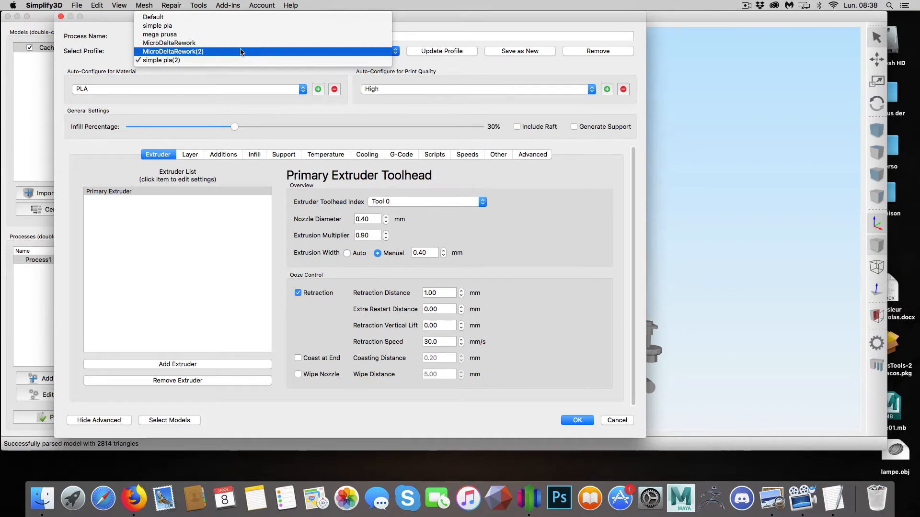
{"action": "left_click", "coordinate": [242, 51]}
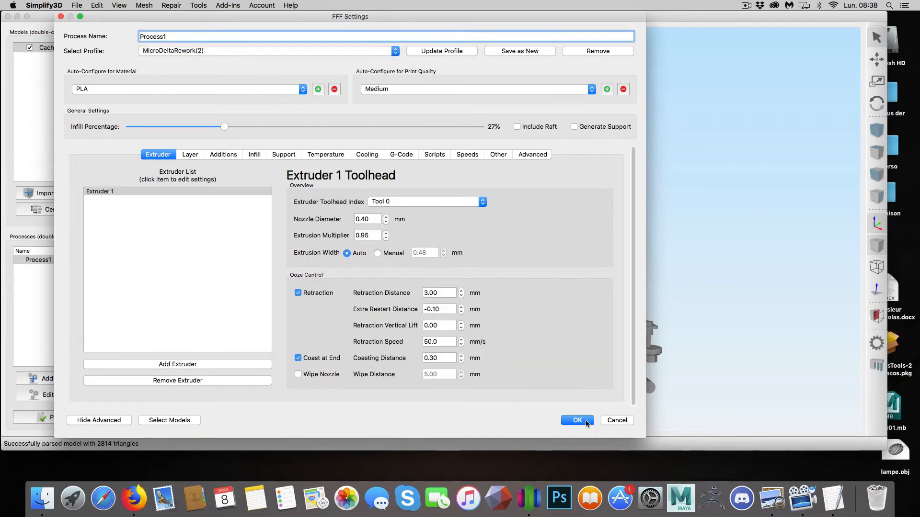
{"action": "left_click", "coordinate": [579, 420]}
{"action": "left_click_drag", "start_coordinate": [236, 290], "coordinate": [188, 261]}
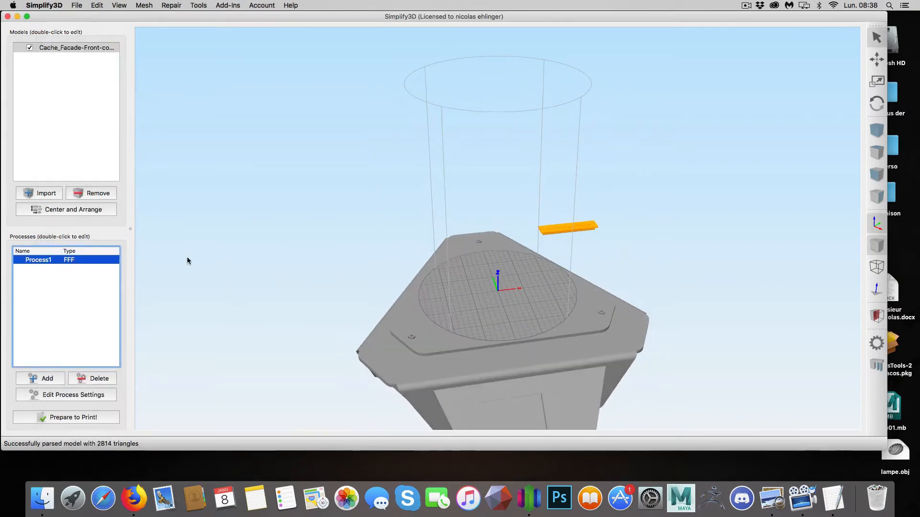
{"action": "left_click", "coordinate": [73, 210]}
- Inspect from the side, up close, how the part and build area sit relative to the delta printer's bed model
{"action": "left_click_drag", "start_coordinate": [260, 295], "coordinate": [448, 343]}
{"action": "scroll", "coordinate": [253, 273], "scroll_direction": "down", "scroll_amount": 10}
{"action": "scroll", "coordinate": [320, 312], "scroll_direction": "up", "scroll_amount": 8}
{"action": "scroll", "coordinate": [311, 328], "scroll_direction": "up", "scroll_amount": 6}
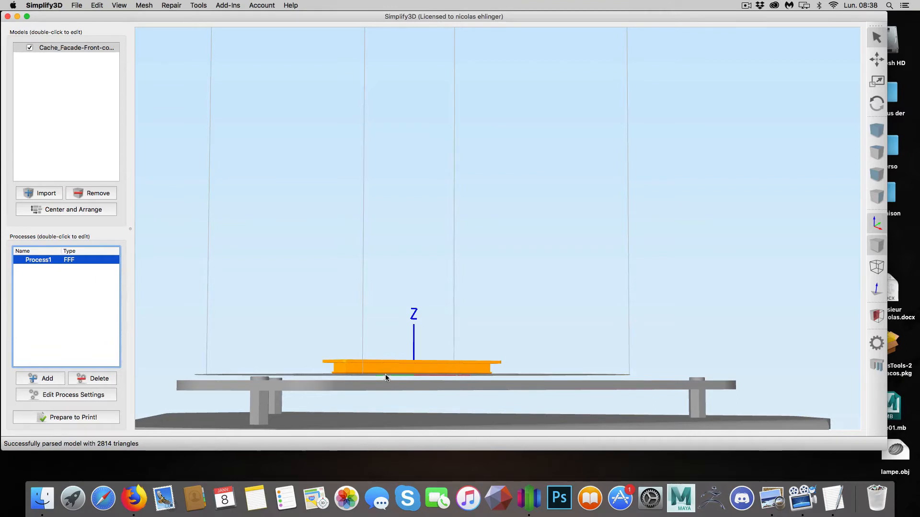
{"action": "left_click_drag", "start_coordinate": [353, 337], "coordinate": [353, 338]}
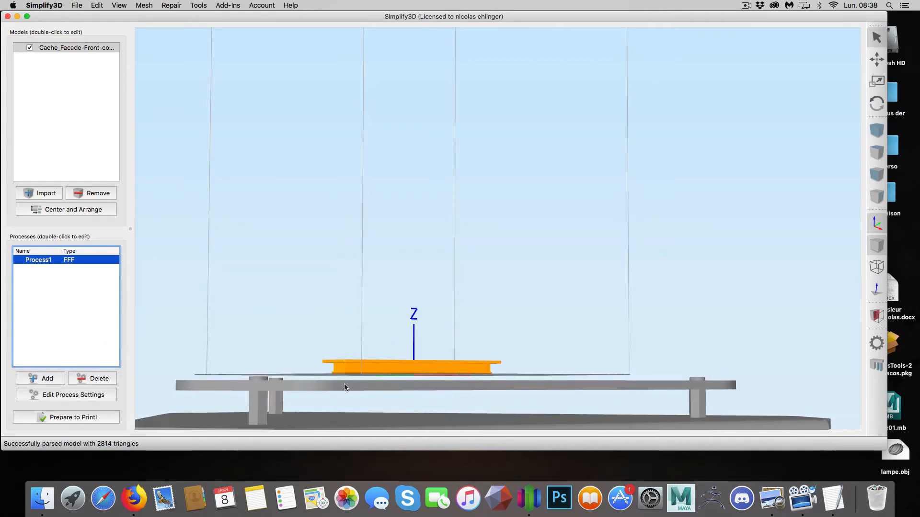
{"action": "left_click_drag", "start_coordinate": [340, 383], "coordinate": [266, 338]}
{"action": "scroll", "coordinate": [295, 368], "scroll_direction": "down", "scroll_amount": 5}
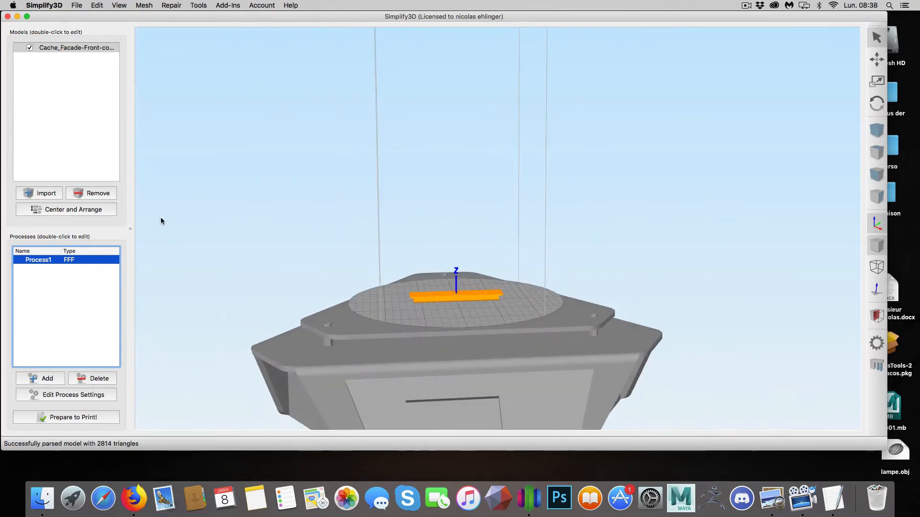
- Review the machine definition and the model-microdelta-rework.stl printer model in the preferences, then accept and check the delta printer in the view
{"action": "left_click", "coordinate": [75, 5]}
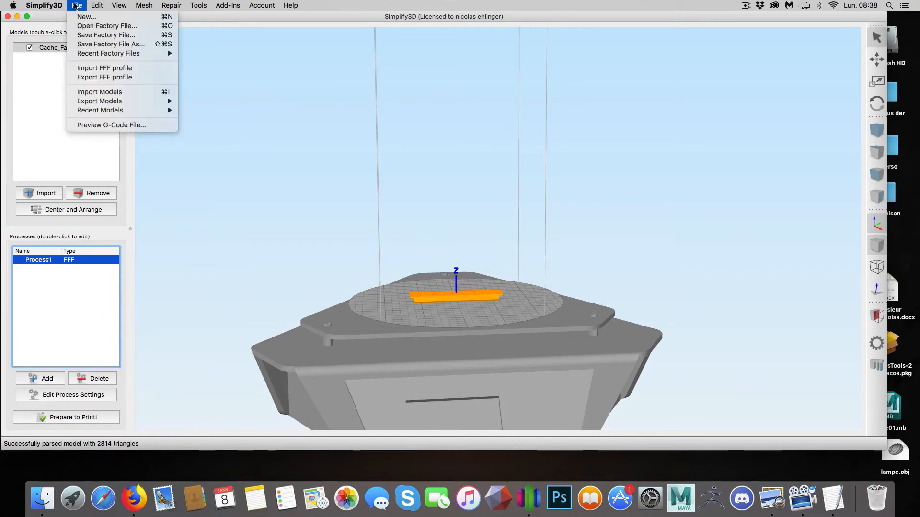
{"action": "mouse_move", "coordinate": [58, 6]}
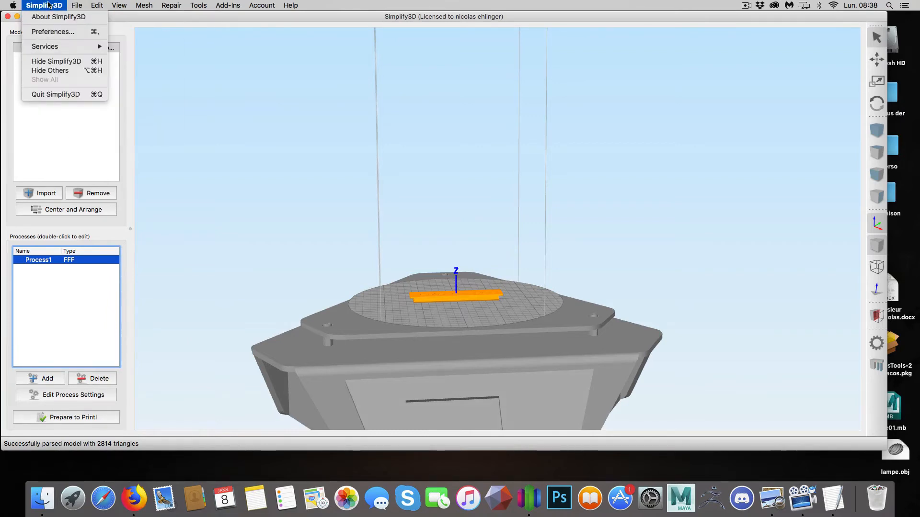
{"action": "left_click", "coordinate": [54, 32]}
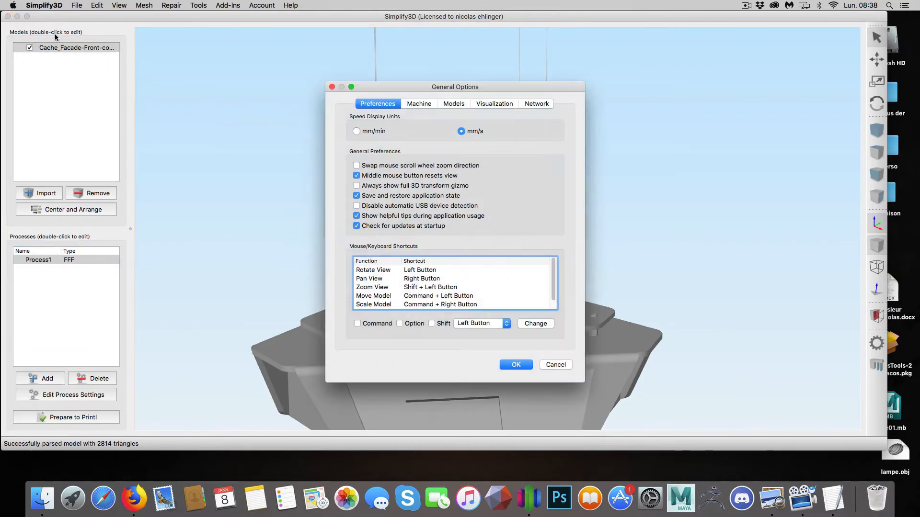
{"action": "left_click", "coordinate": [424, 103]}
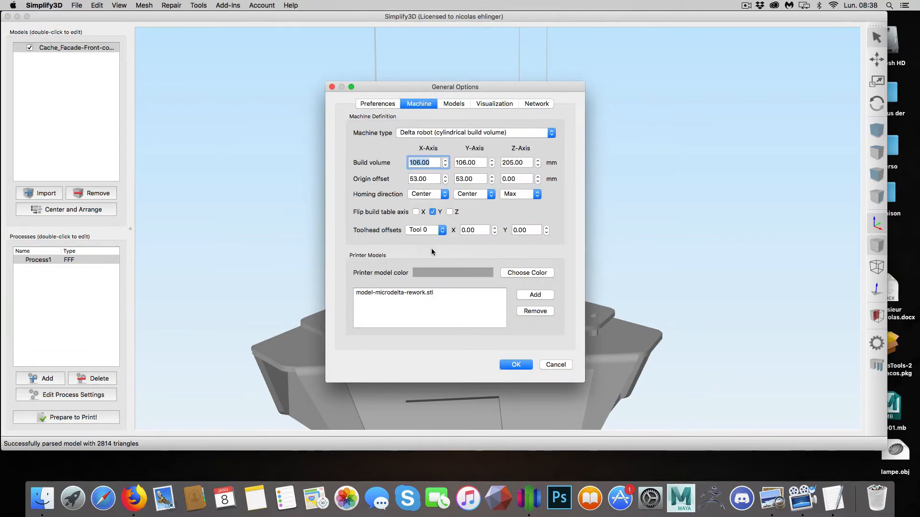
{"action": "left_click", "coordinate": [422, 293]}
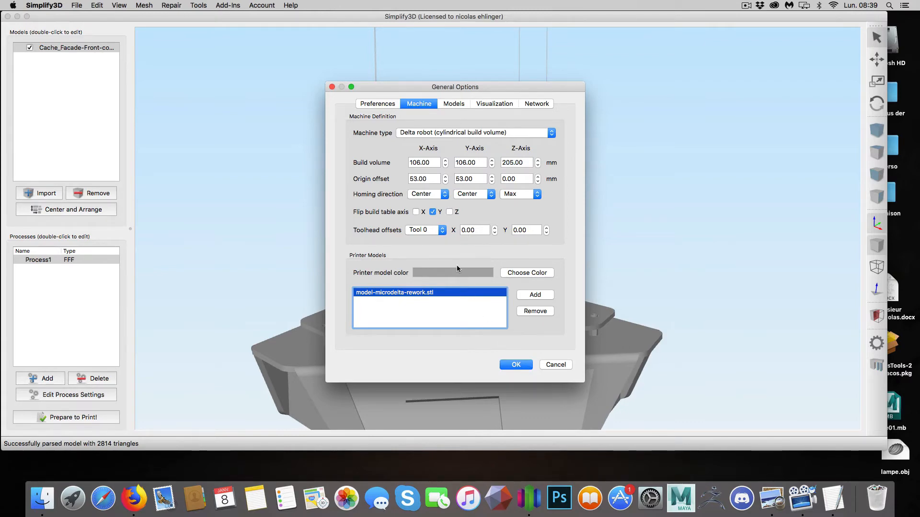
{"action": "left_click_drag", "start_coordinate": [498, 87], "coordinate": [199, 41]}
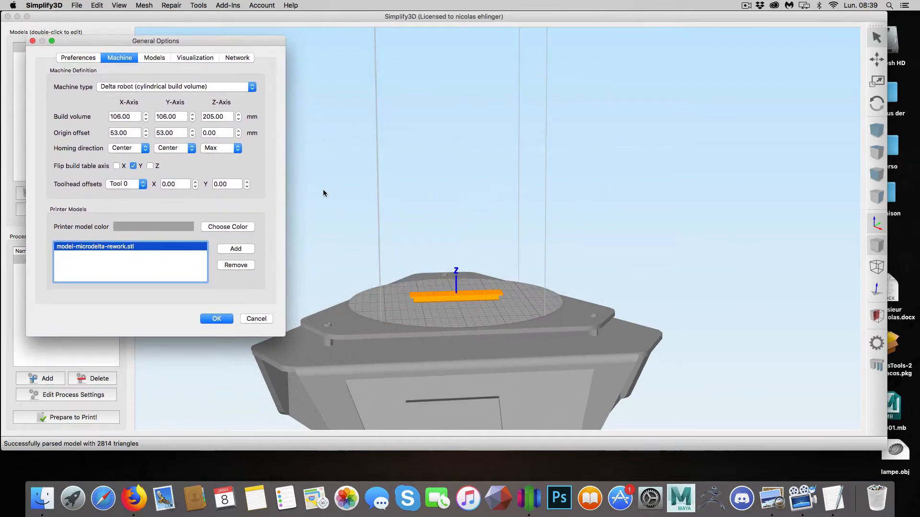
{"action": "left_click", "coordinate": [218, 319]}
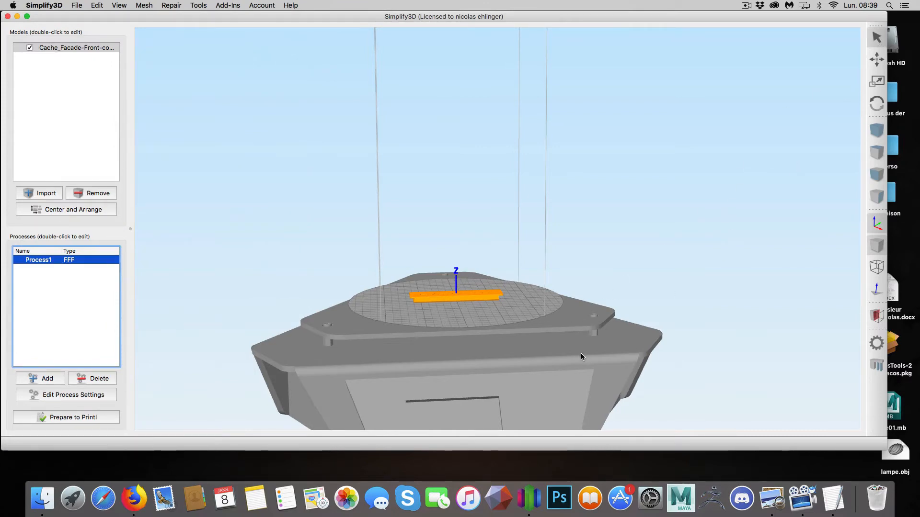
{"action": "left_click_drag", "start_coordinate": [285, 274], "coordinate": [247, 240]}
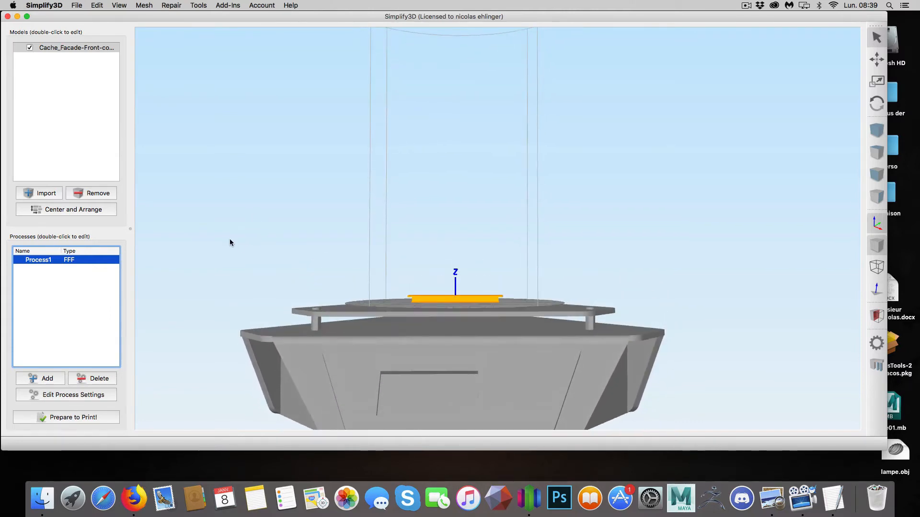
- Switch Process1 to the original simple pla profile in its FFF settings, accept it and check the printer bed shown
{"action": "double_click", "coordinate": [75, 264]}
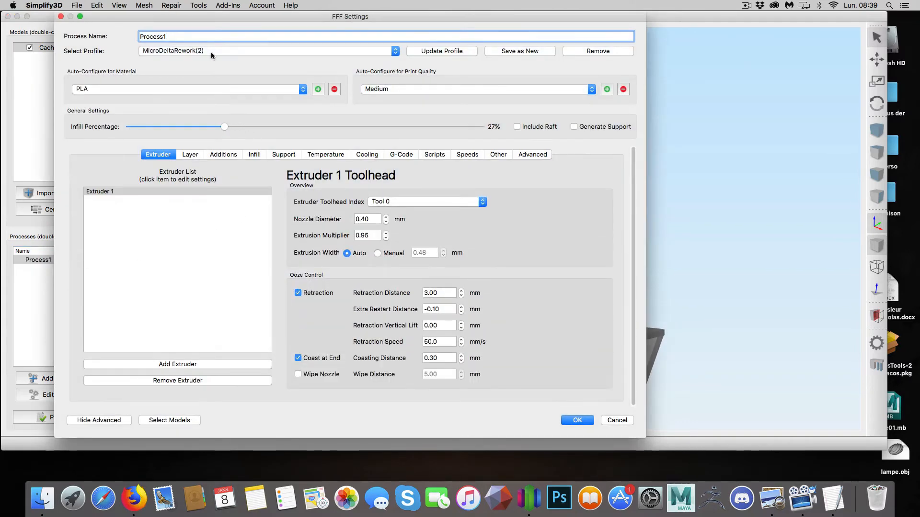
{"action": "left_click", "coordinate": [205, 50]}
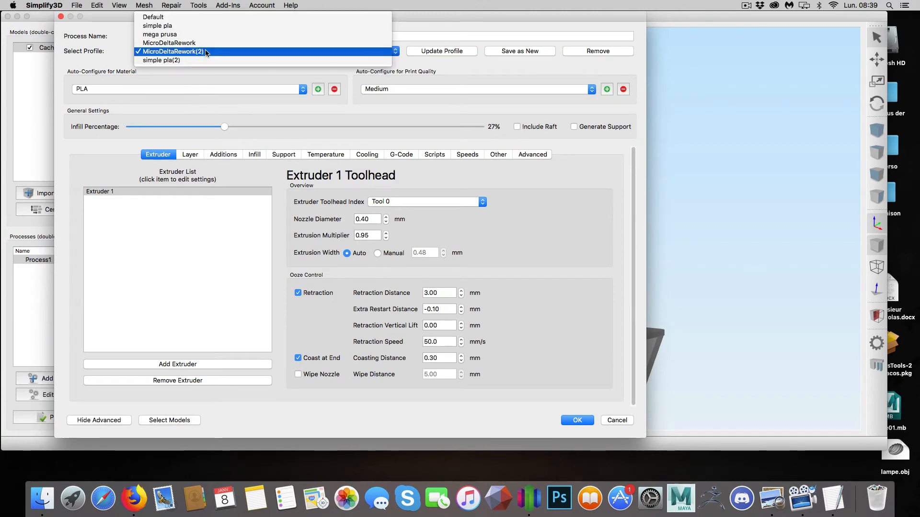
{"action": "left_click", "coordinate": [192, 26]}
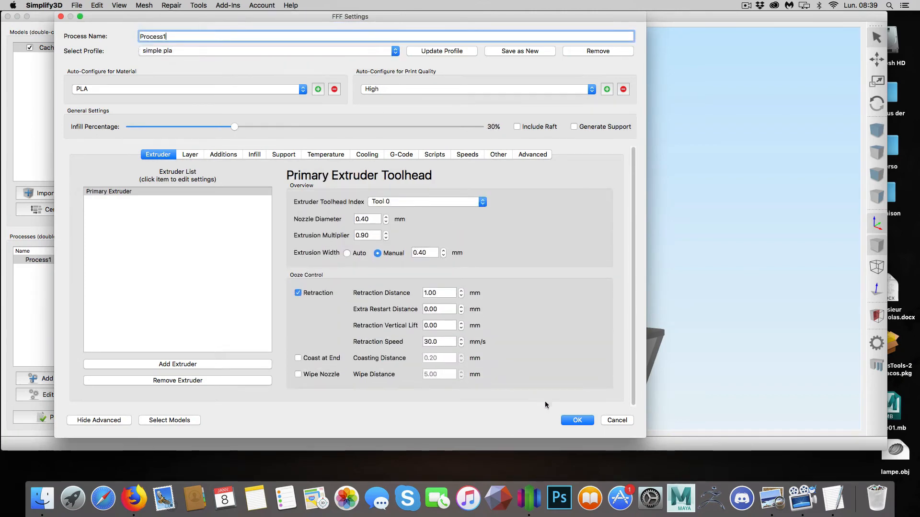
{"action": "left_click", "coordinate": [578, 420]}
{"action": "left_click_drag", "start_coordinate": [583, 383], "coordinate": [578, 400]}
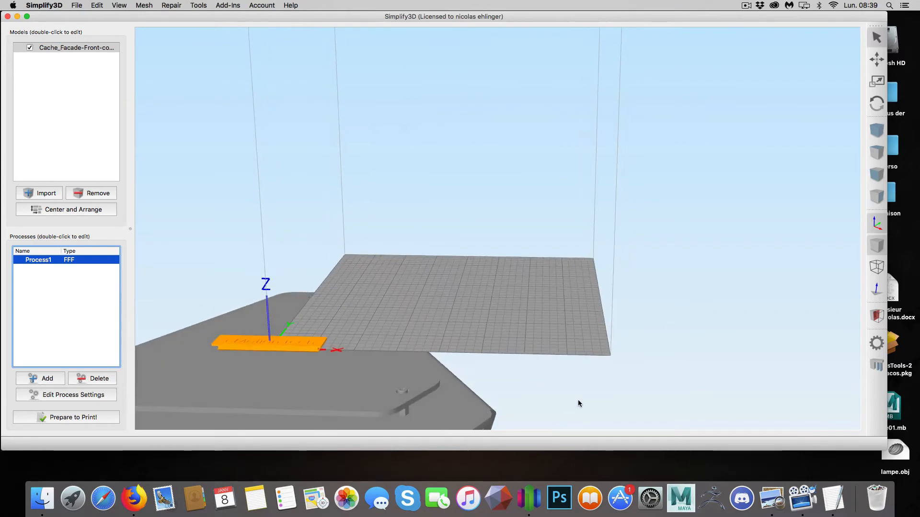
- Switch Process1 to the simple pla(2) profile, accept the settings, and center and arrange the part on the bed
{"action": "double_click", "coordinate": [86, 261]}
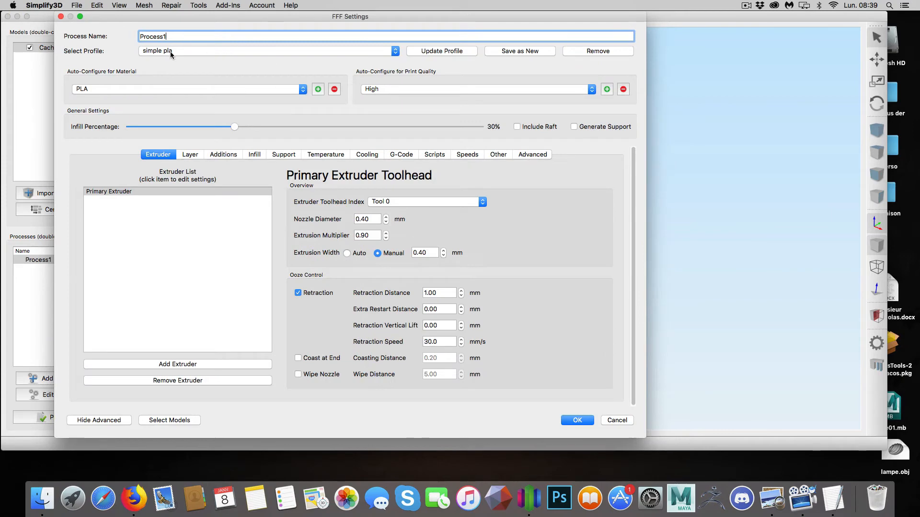
{"action": "left_click", "coordinate": [228, 51]}
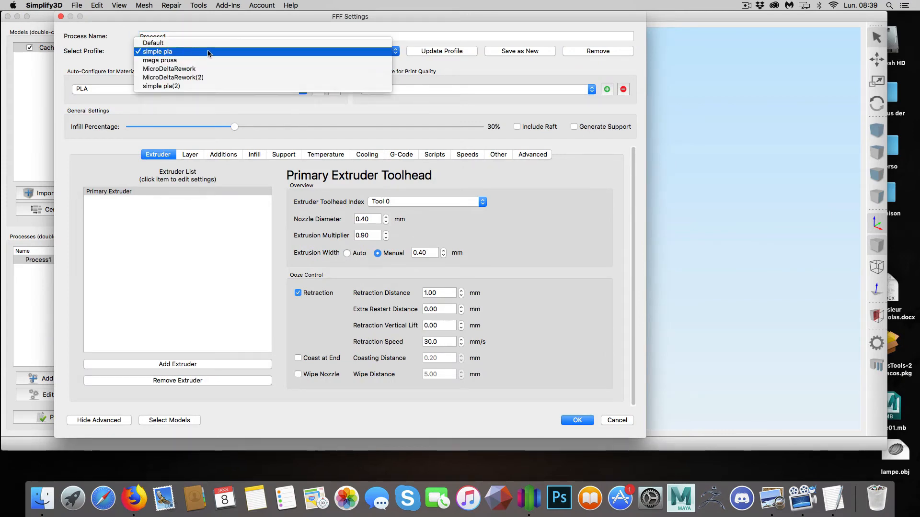
{"action": "left_click", "coordinate": [199, 87]}
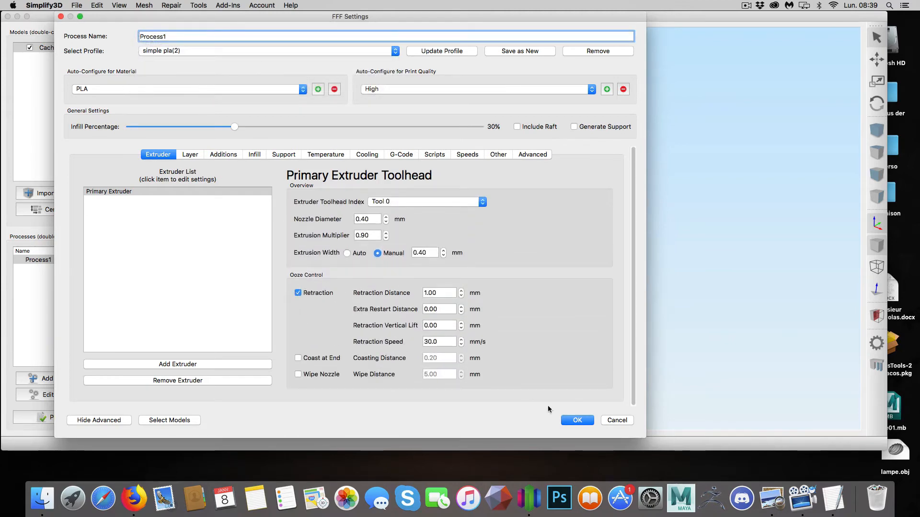
{"action": "left_click", "coordinate": [578, 420]}
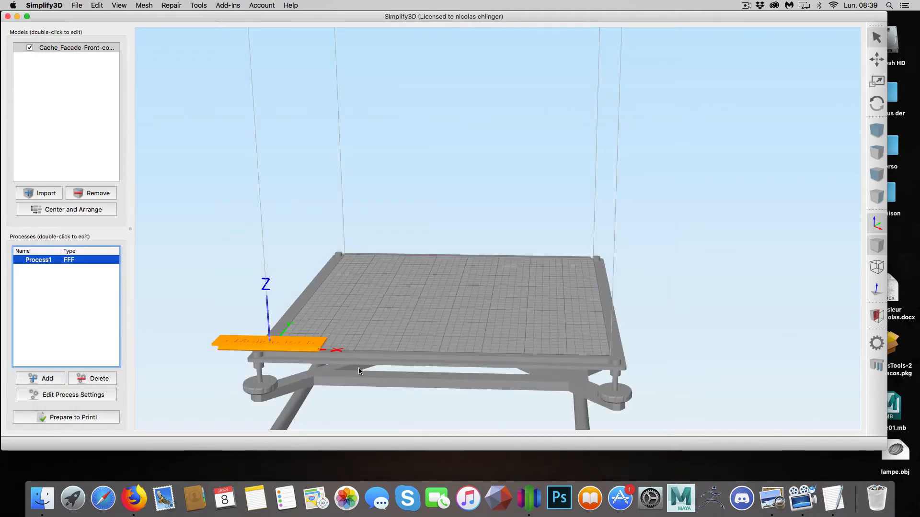
{"action": "left_click", "coordinate": [85, 211]}
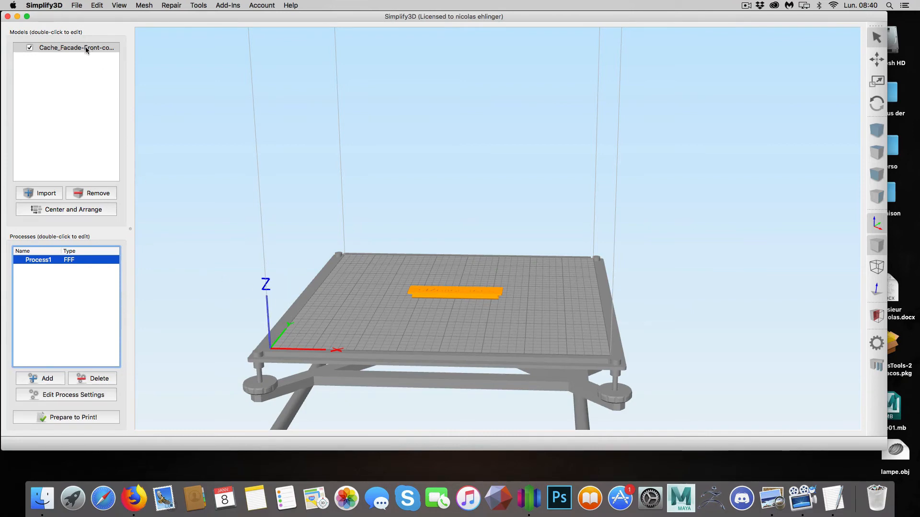
- Switch Process1 back to the original simple pla profile and accept it to compare the bed shown
{"action": "double_click", "coordinate": [93, 259]}
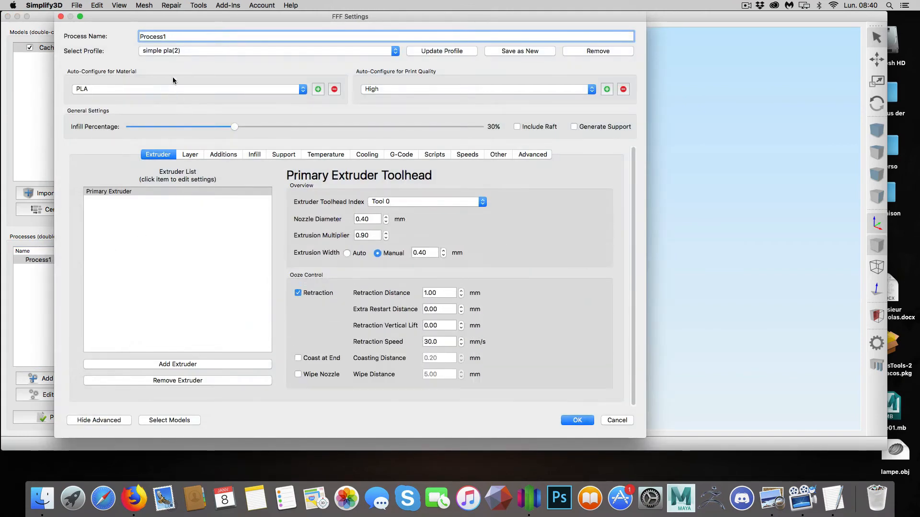
{"action": "left_click", "coordinate": [173, 51]}
{"action": "left_click", "coordinate": [163, 25]}
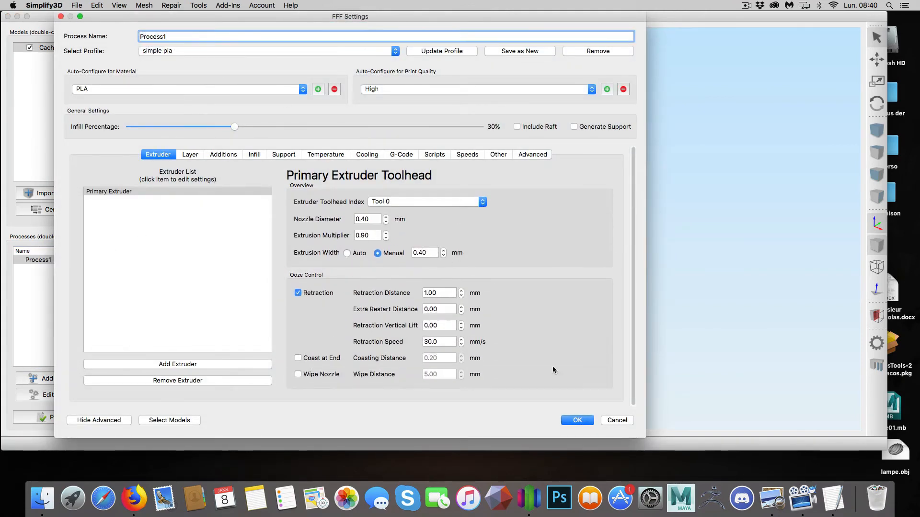
{"action": "left_click", "coordinate": [579, 421]}
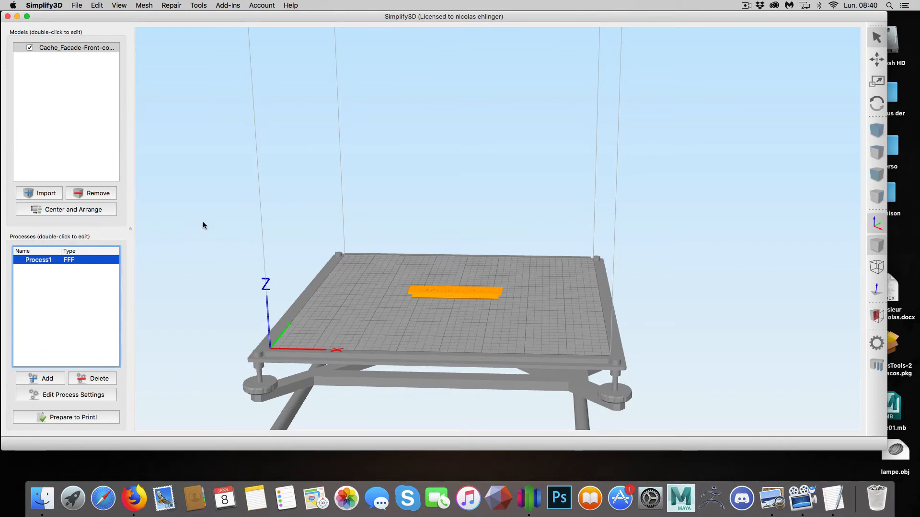
- Reselect the simple pla(2) profile for Process1, accept it and check the whole printer bed model
{"action": "double_click", "coordinate": [100, 260]}
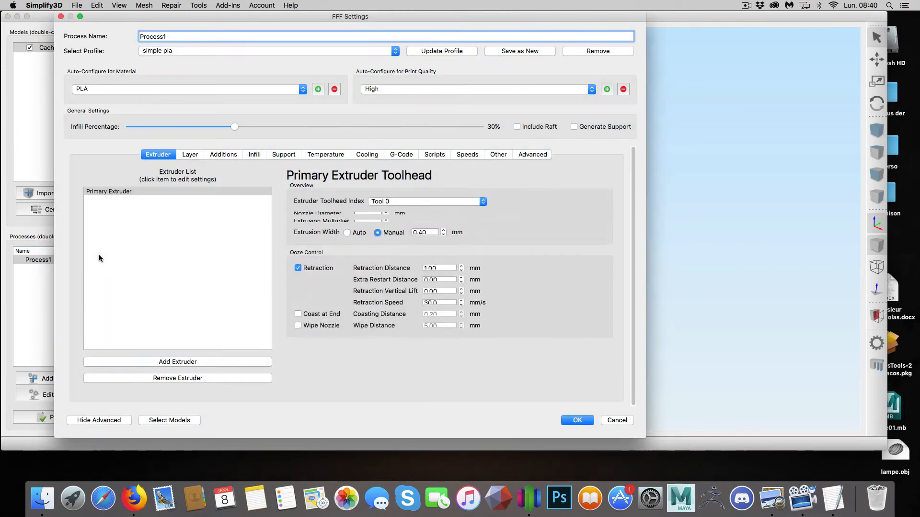
{"action": "left_click", "coordinate": [216, 52]}
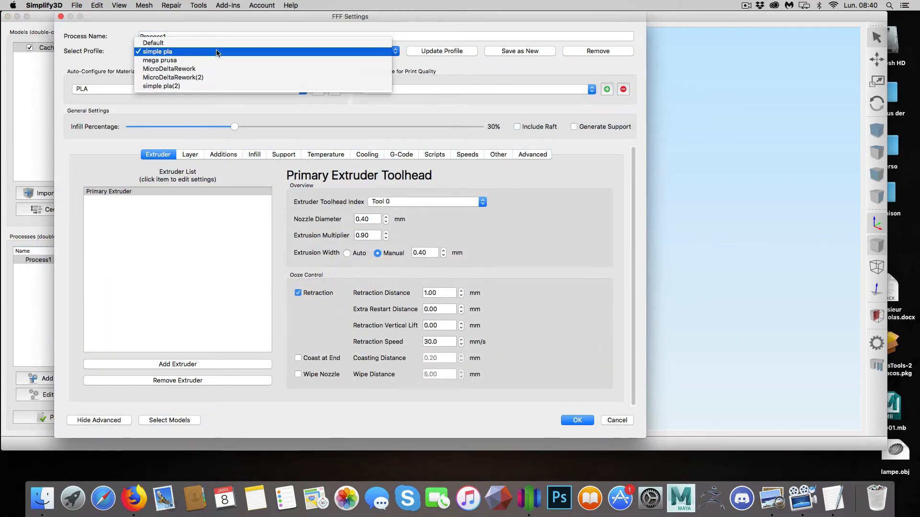
{"action": "left_click", "coordinate": [217, 86]}
{"action": "left_click", "coordinate": [576, 421]}
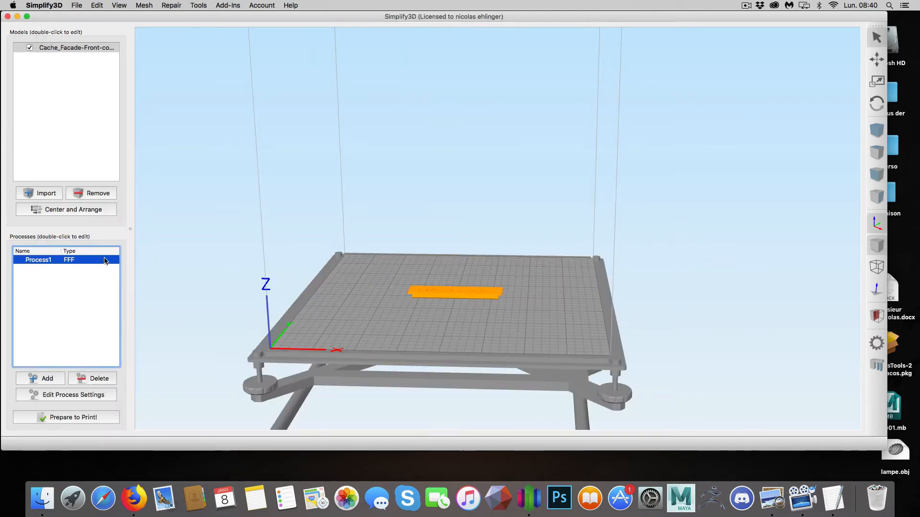
{"action": "scroll", "coordinate": [235, 288], "scroll_direction": "down", "scroll_amount": 5}
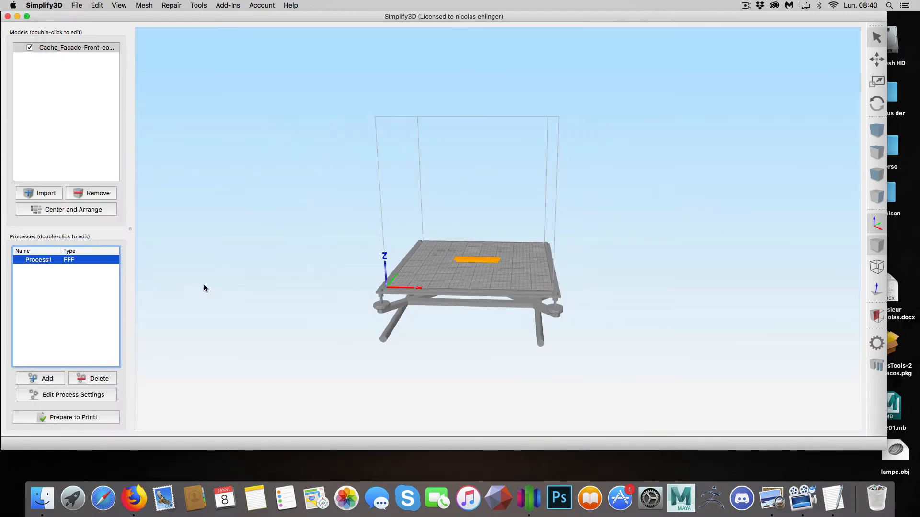
- Switch Process1 to the MicroDeltaRework(2) profile, center and arrange the part, and check its placement on the delta bed
{"action": "double_click", "coordinate": [89, 260]}
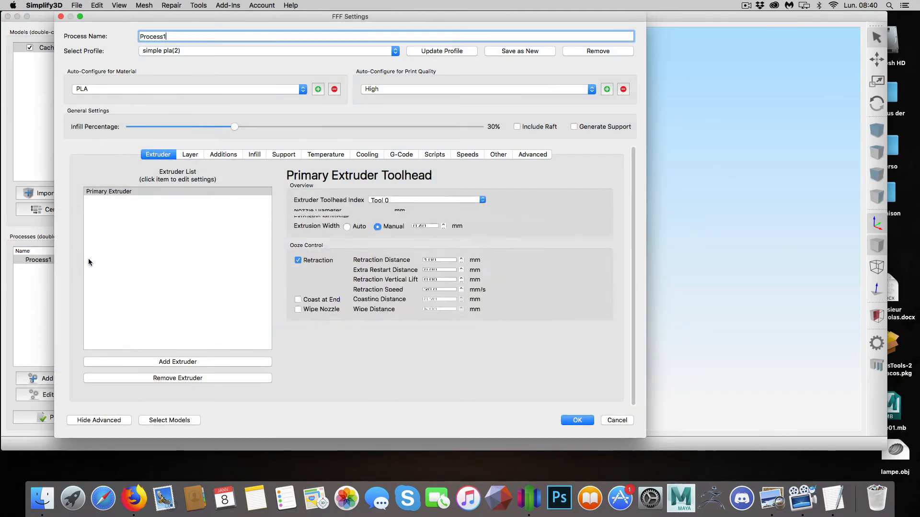
{"action": "left_click", "coordinate": [241, 50]}
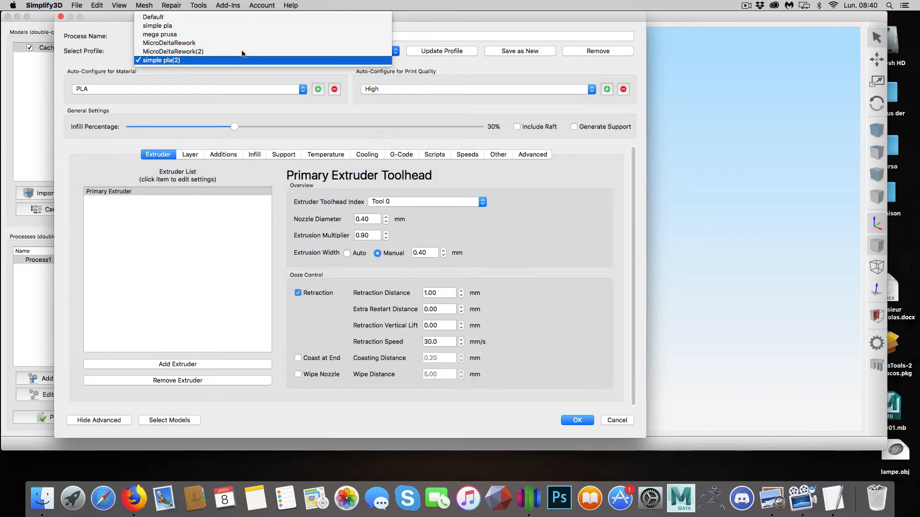
{"action": "left_click", "coordinate": [192, 50]}
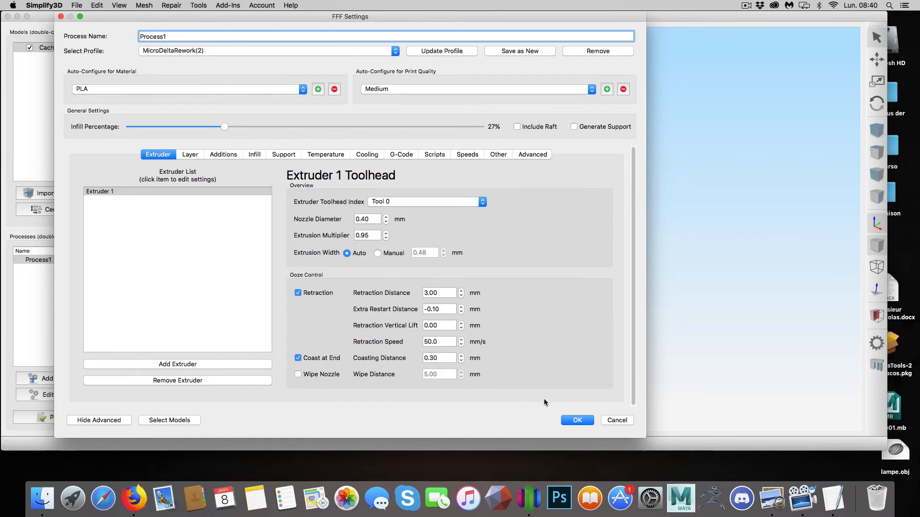
{"action": "left_click", "coordinate": [577, 420]}
{"action": "left_click_drag", "start_coordinate": [341, 356], "coordinate": [163, 264]}
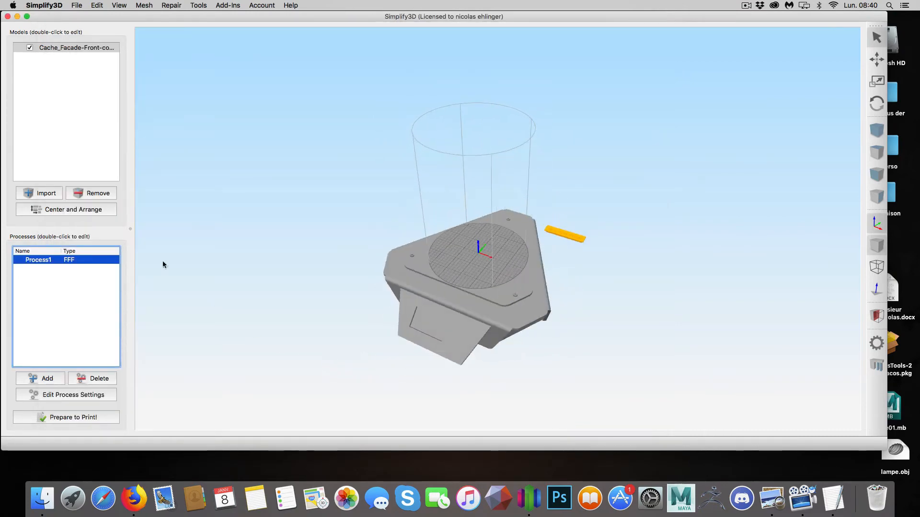
{"action": "left_click", "coordinate": [78, 209]}
{"action": "left_click_drag", "start_coordinate": [226, 259], "coordinate": [285, 244]}
{"action": "scroll", "coordinate": [257, 264], "scroll_direction": "up", "scroll_amount": 5}
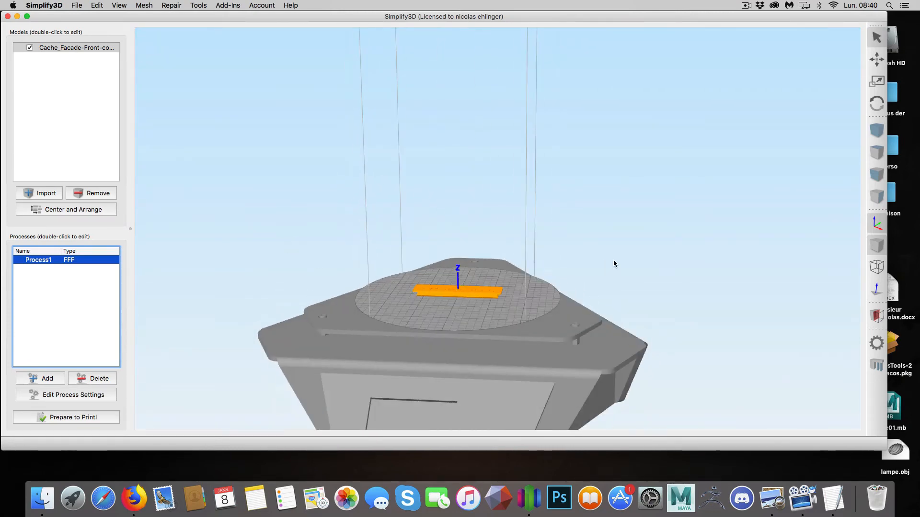
{"action": "scroll", "coordinate": [614, 263], "scroll_direction": "down", "scroll_amount": 3}
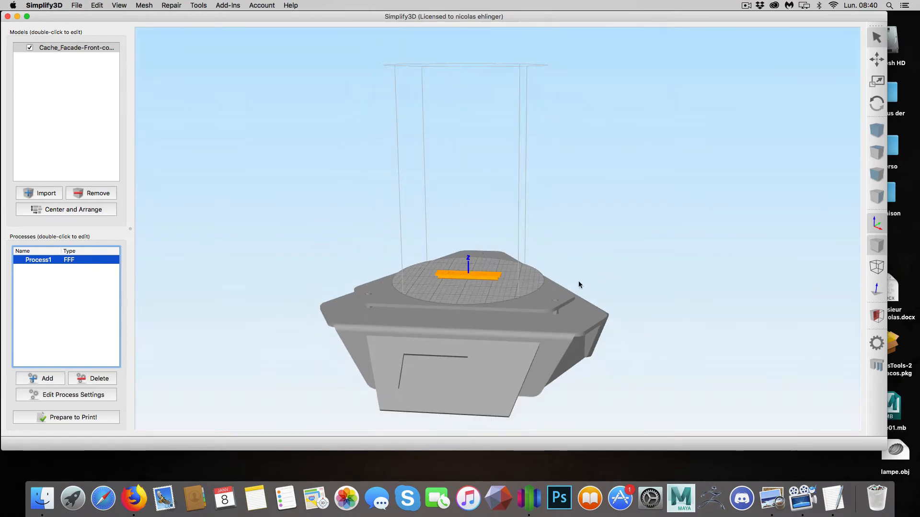
- Remove only the original MicroDeltaRework profile from the saved FFF profiles in Process1's settings
{"action": "double_click", "coordinate": [98, 259]}
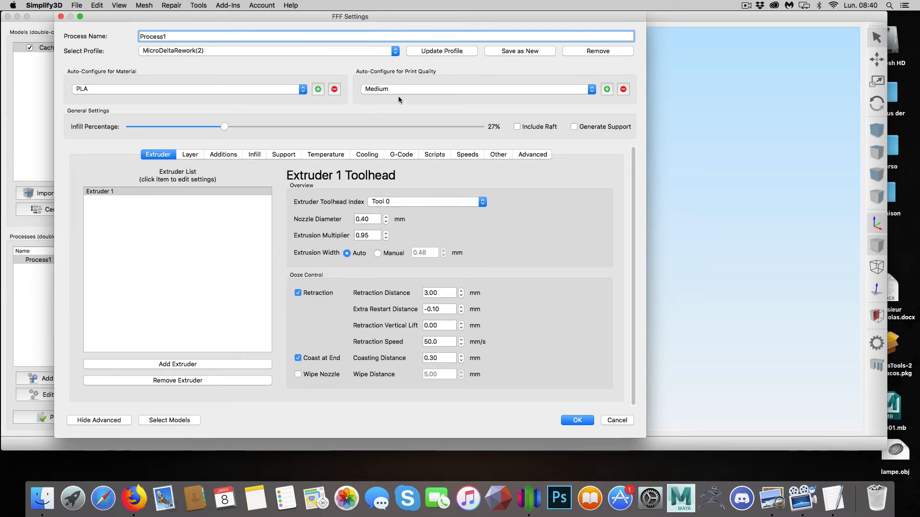
{"action": "left_click", "coordinate": [394, 50]}
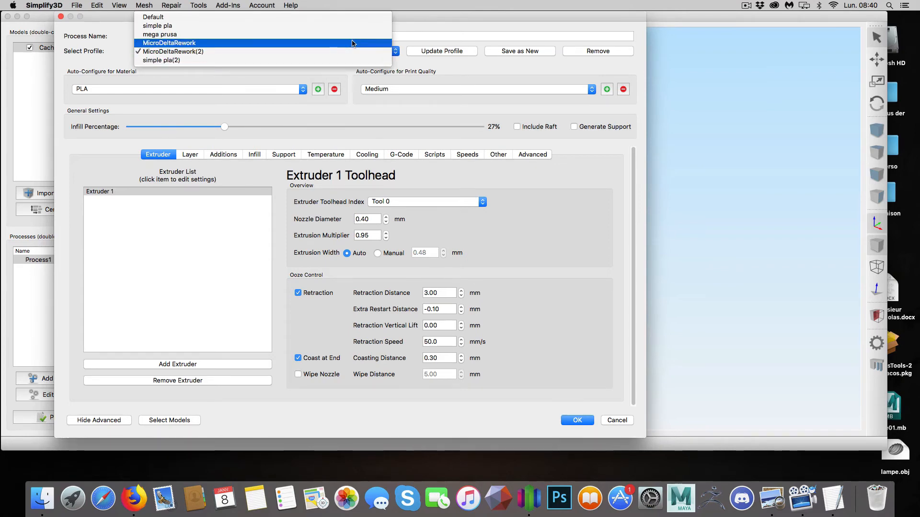
{"action": "left_click", "coordinate": [459, 67]}
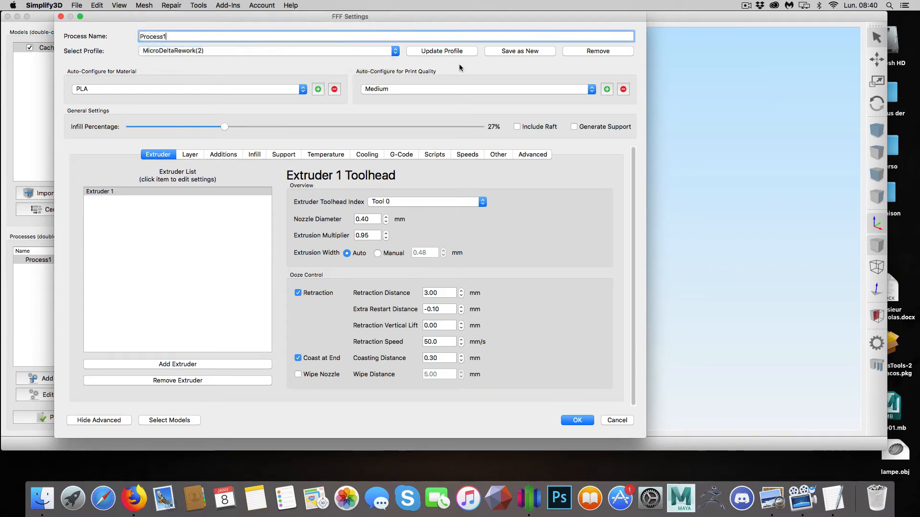
{"action": "left_click", "coordinate": [590, 52]}
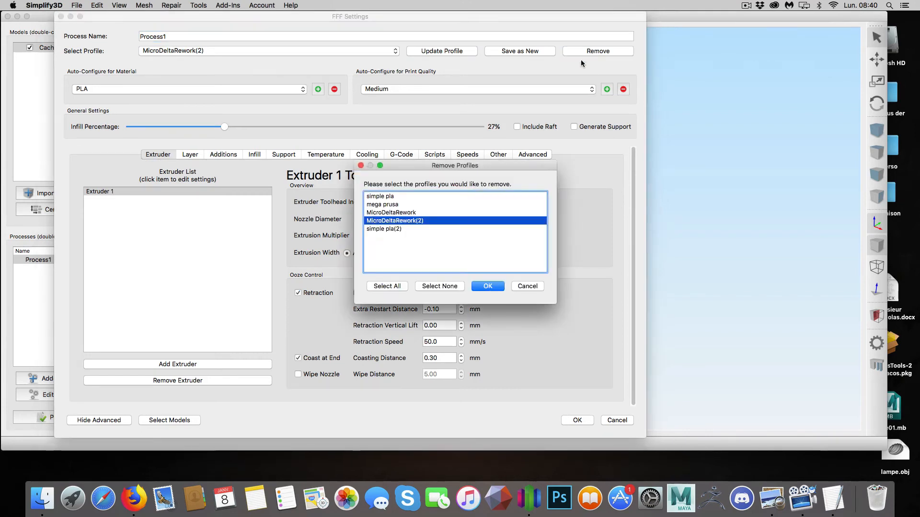
{"action": "left_click", "coordinate": [390, 212]}
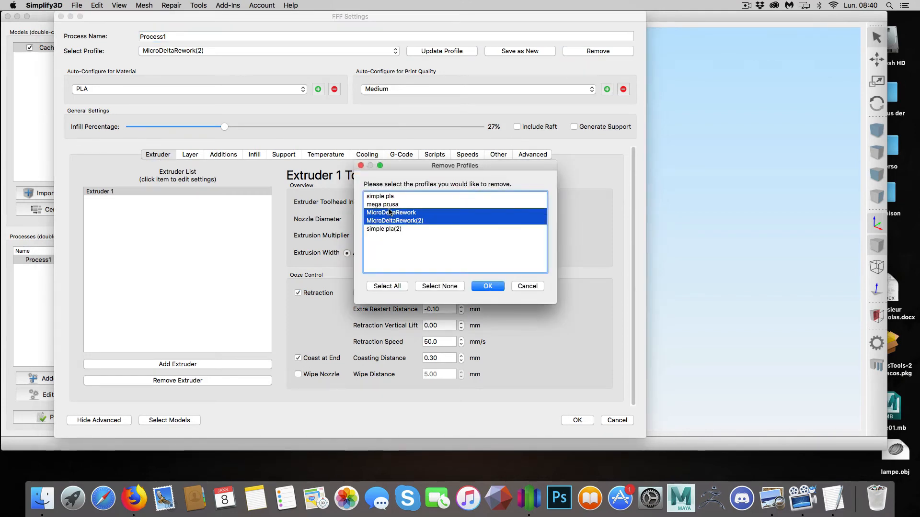
{"action": "left_click", "coordinate": [433, 287]}
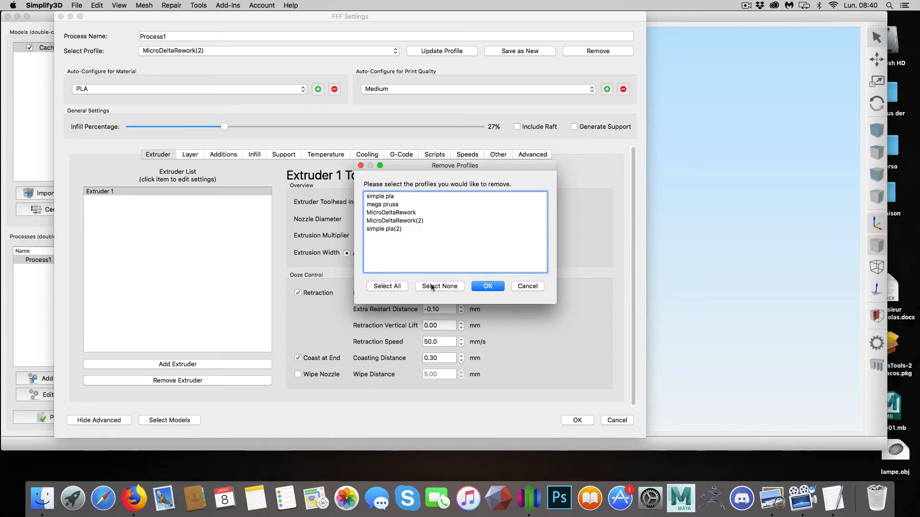
{"action": "left_click", "coordinate": [389, 213]}
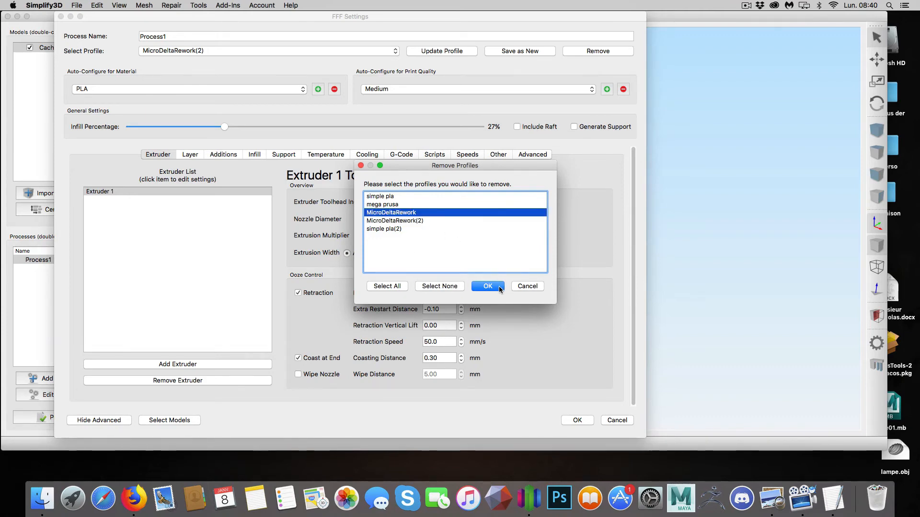
{"action": "left_click", "coordinate": [487, 286]}
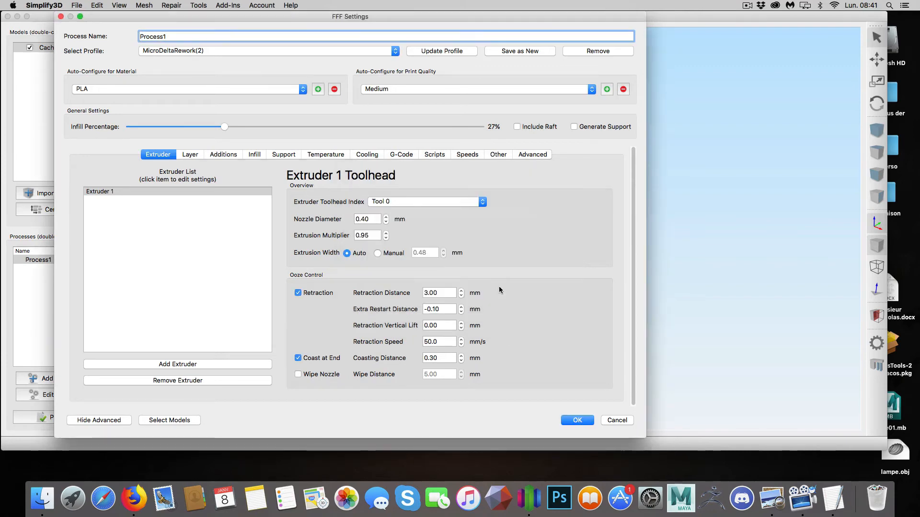
- Remove only the original simple pla profile from the saved profiles and accept the FFF settings
{"action": "left_click", "coordinate": [590, 51]}
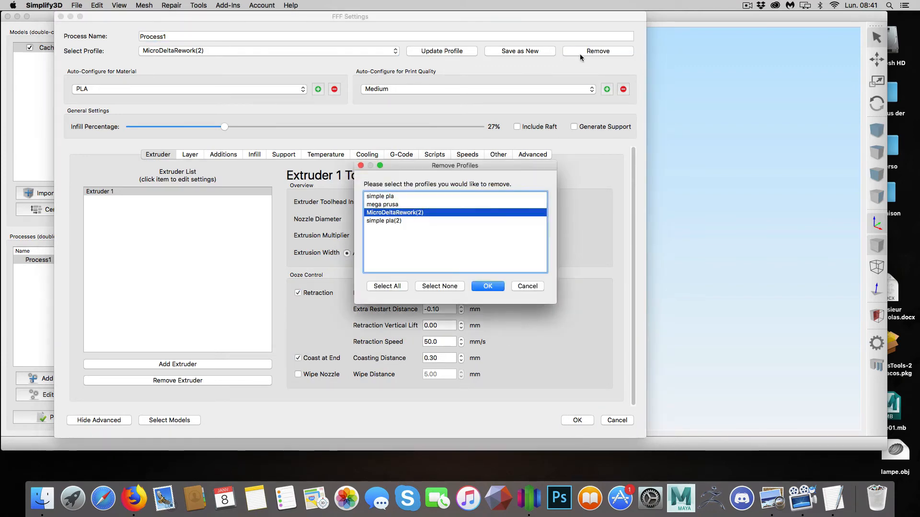
{"action": "left_click", "coordinate": [396, 197]}
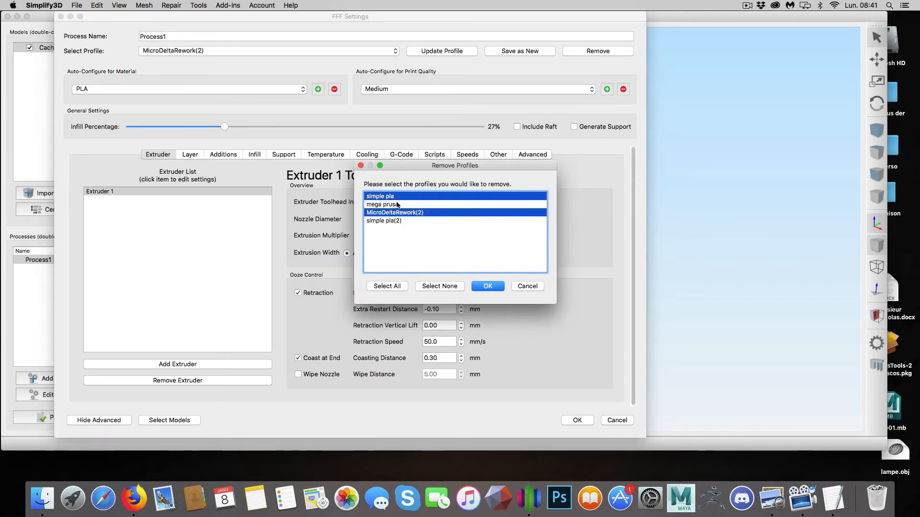
{"action": "left_click", "coordinate": [441, 286]}
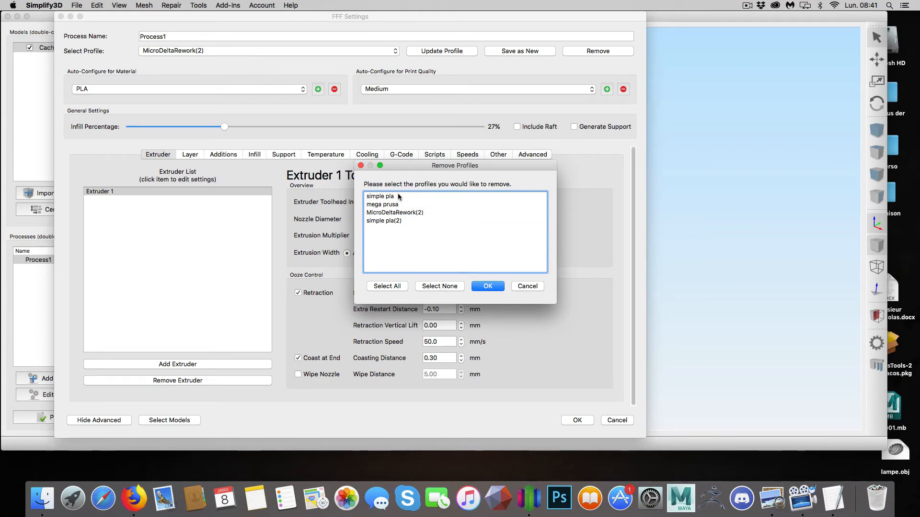
{"action": "left_click", "coordinate": [399, 197]}
{"action": "left_click", "coordinate": [497, 286]}
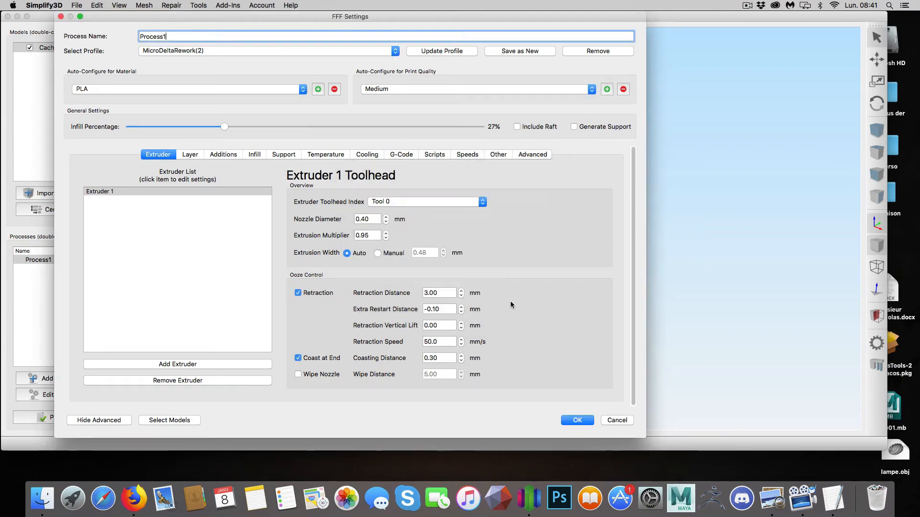
{"action": "left_click", "coordinate": [578, 420]}
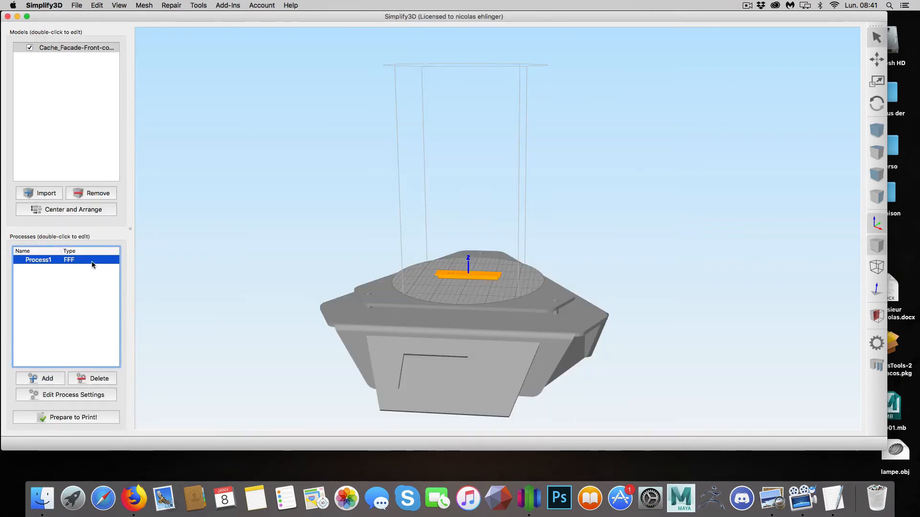
- Set Process1 to the simple pla(2) profile from the reduced profile list and accept the settings
{"action": "double_click", "coordinate": [95, 261]}
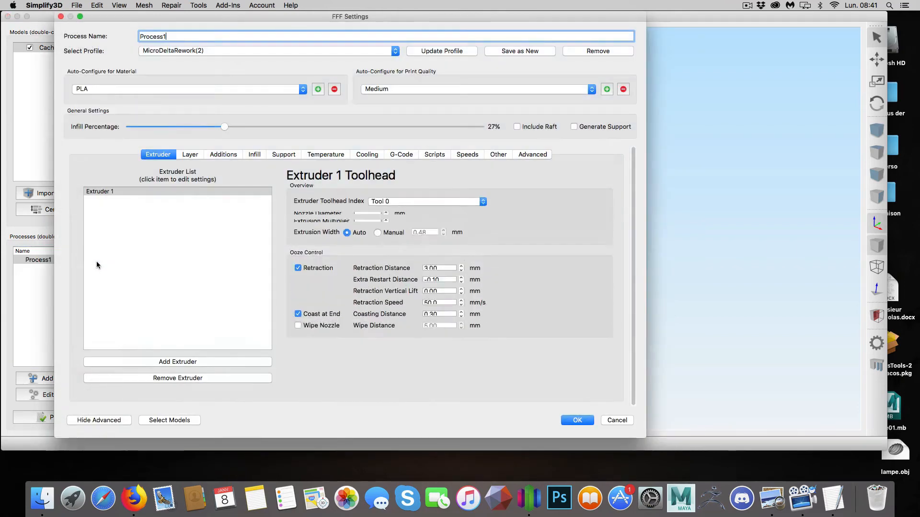
{"action": "left_click", "coordinate": [196, 51]}
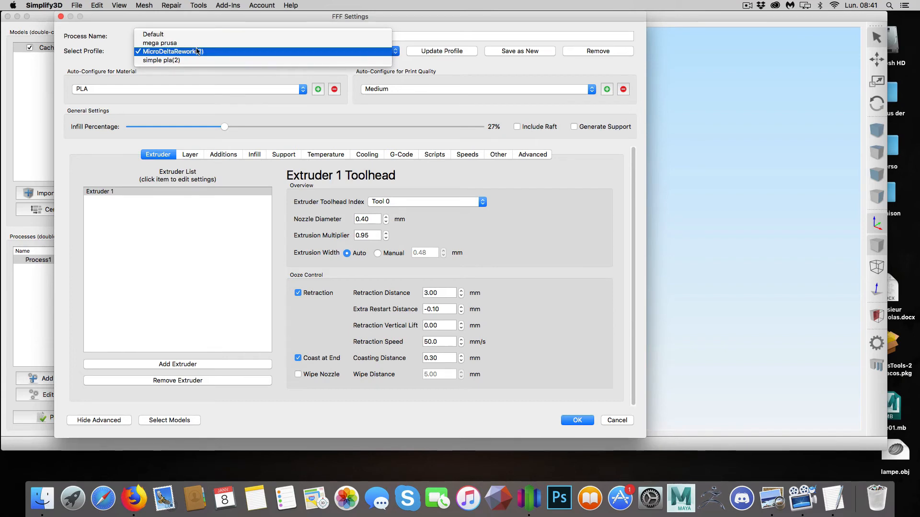
{"action": "left_click", "coordinate": [191, 61]}
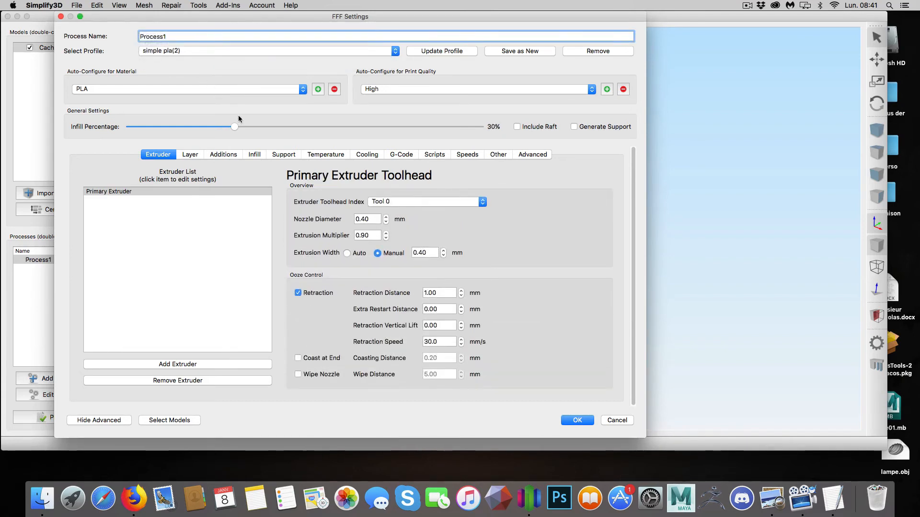
{"action": "left_click", "coordinate": [578, 420]}
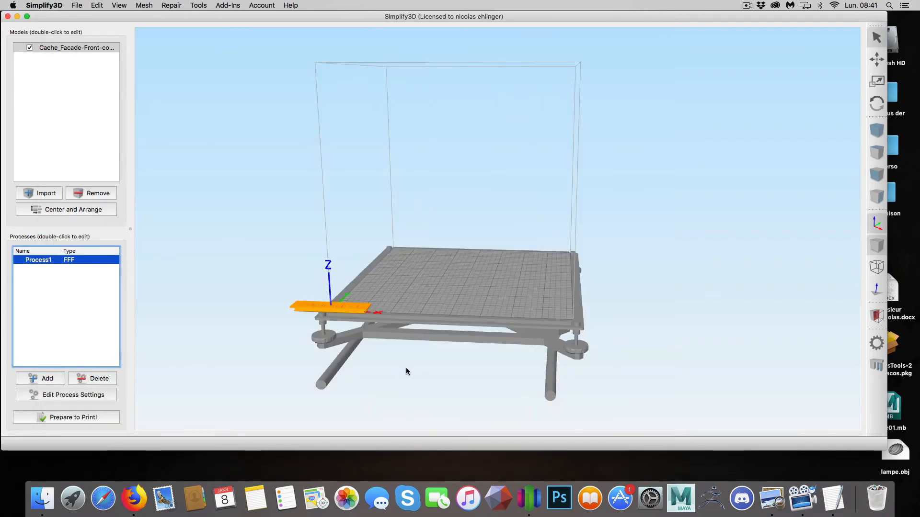
- Center and arrange the part on the rectangular bed and check its placement from several angles
{"action": "left_click_drag", "start_coordinate": [406, 367], "coordinate": [382, 364]}
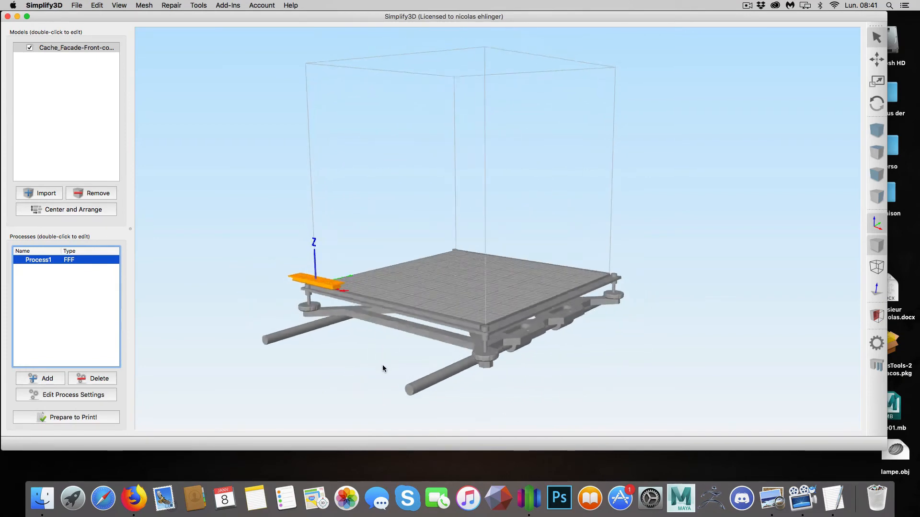
{"action": "left_click_drag", "start_coordinate": [409, 337], "coordinate": [410, 368]}
{"action": "left_click", "coordinate": [92, 212]}
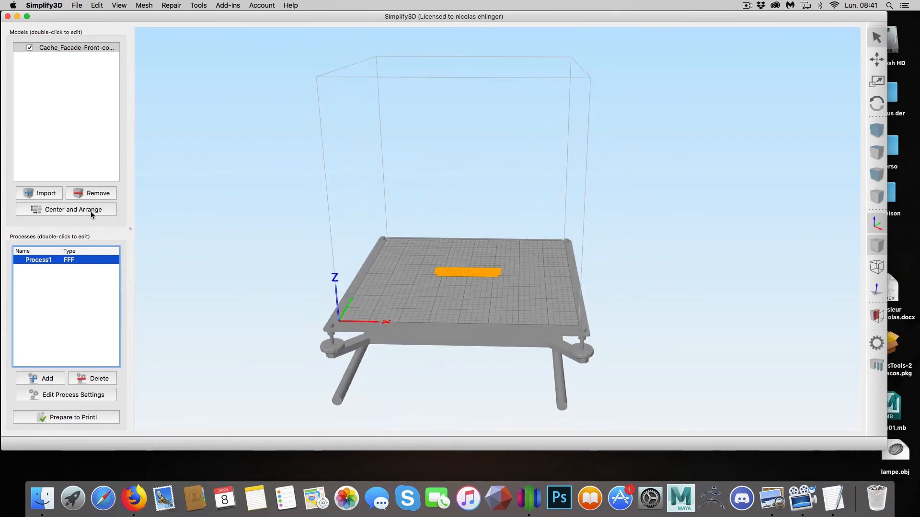
{"action": "left_click_drag", "start_coordinate": [231, 272], "coordinate": [513, 365]}
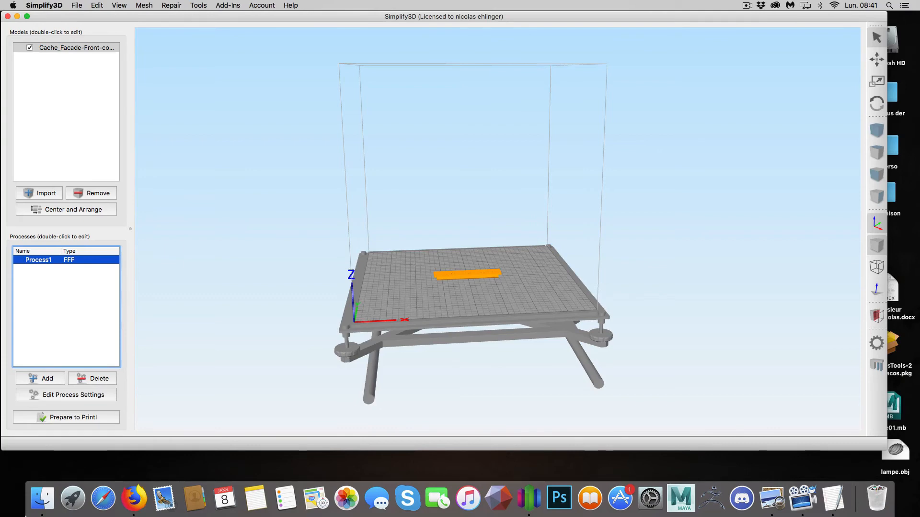
- Open the general options and examine the machine definition and printer model of the current profile
{"action": "left_click", "coordinate": [45, 5]}
{"action": "left_click", "coordinate": [52, 31]}
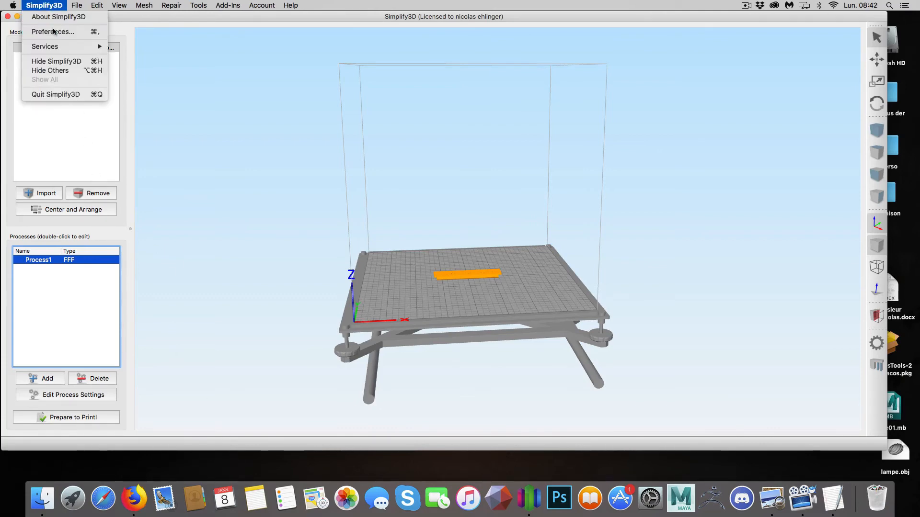
{"action": "left_click_drag", "start_coordinate": [395, 88], "coordinate": [180, 77]}
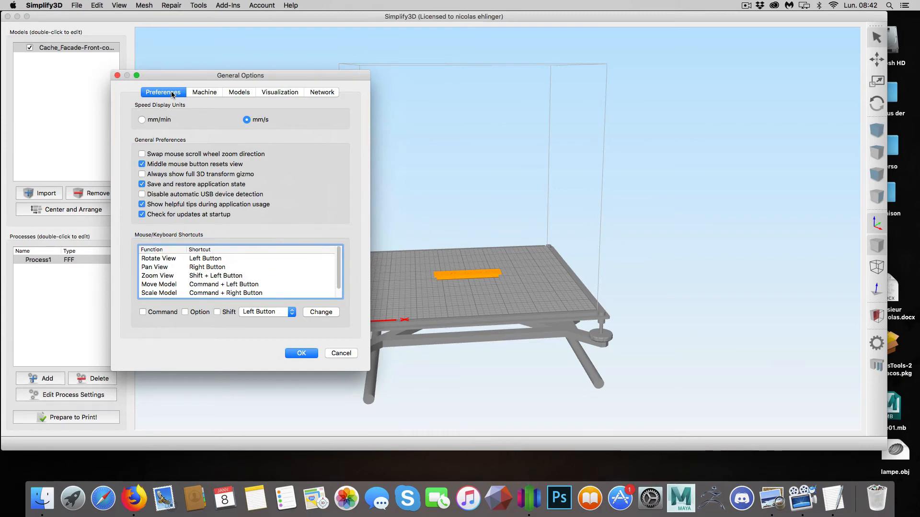
{"action": "left_click", "coordinate": [200, 92]}
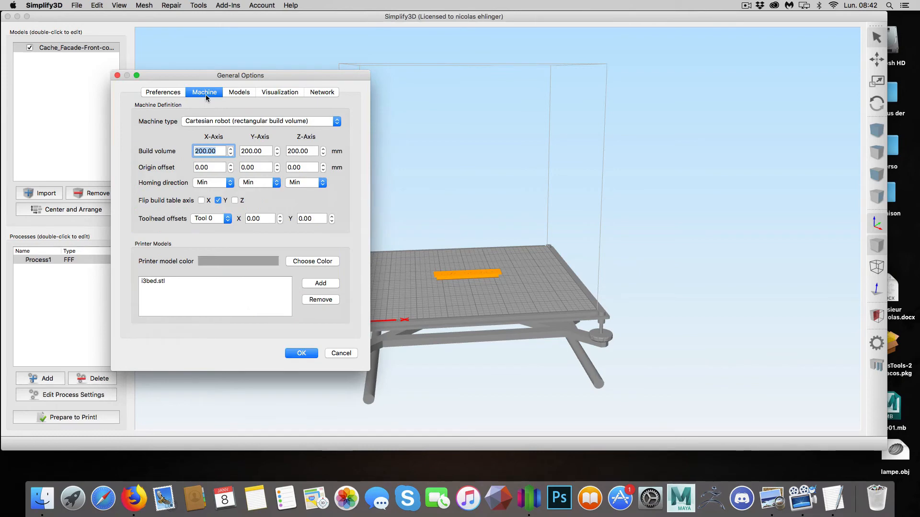
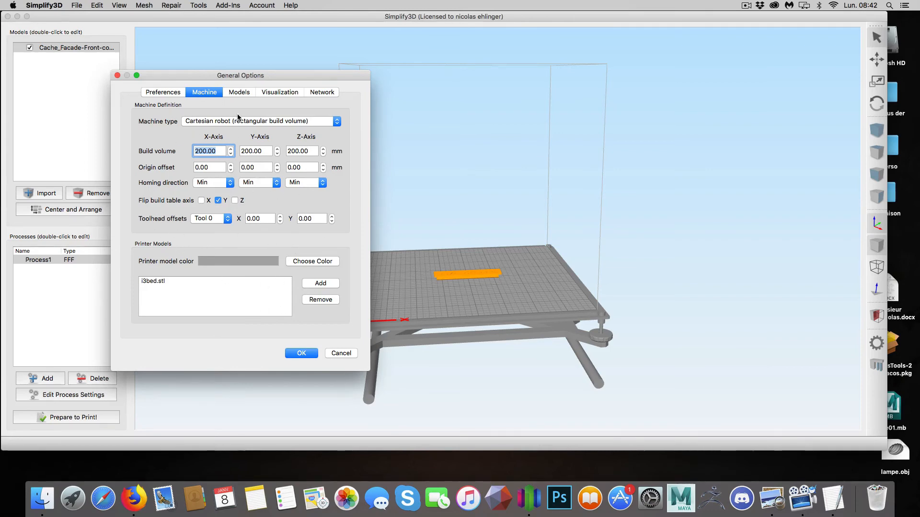
- Look through the preferences, models, visualization and network options, return to the machine definition and accept the general options
{"action": "left_click", "coordinate": [180, 96]}
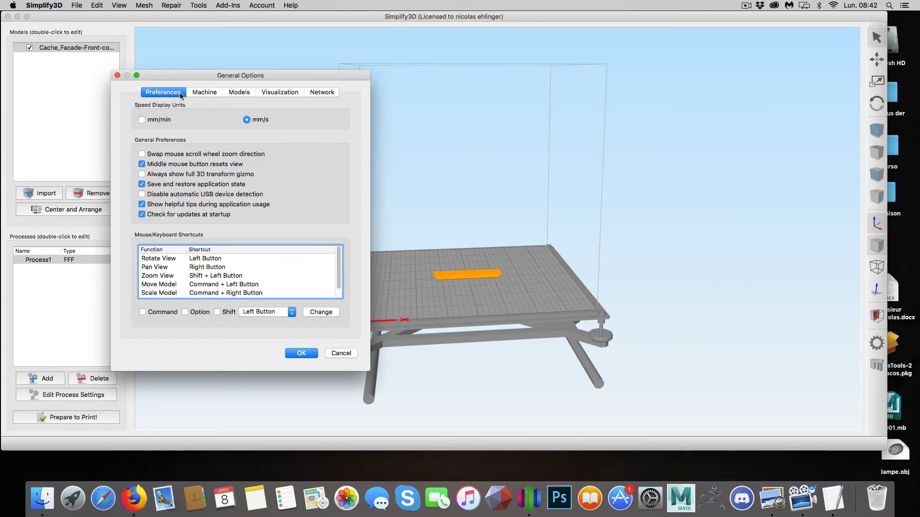
{"action": "left_click", "coordinate": [240, 94]}
{"action": "left_click", "coordinate": [289, 93]}
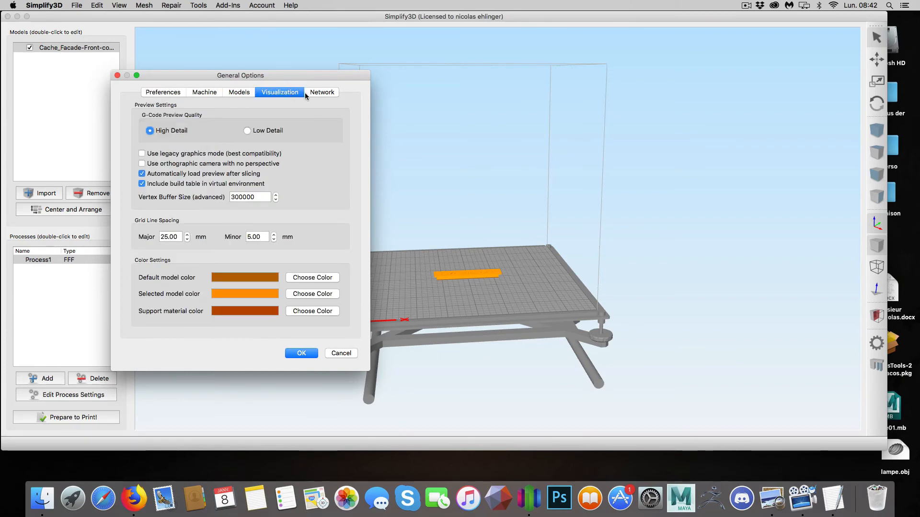
{"action": "left_click", "coordinate": [321, 93]}
{"action": "left_click", "coordinate": [204, 93]}
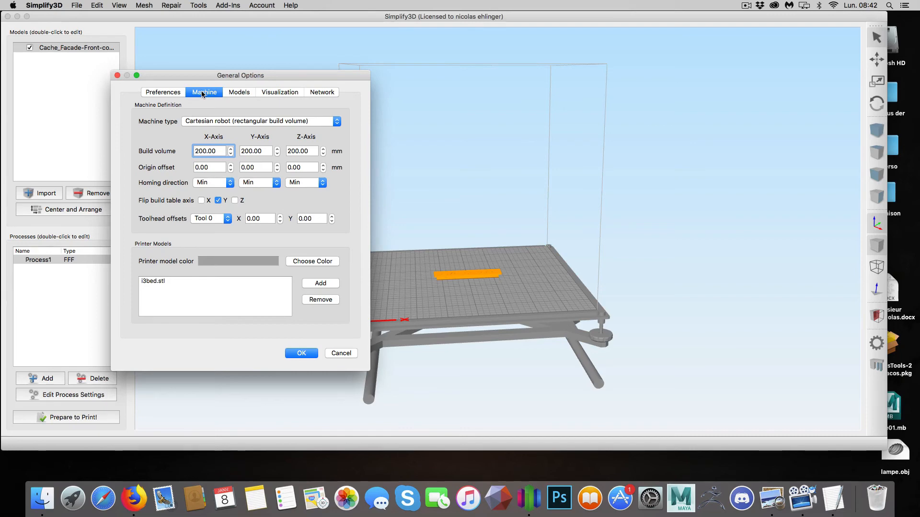
{"action": "left_click", "coordinate": [162, 94]}
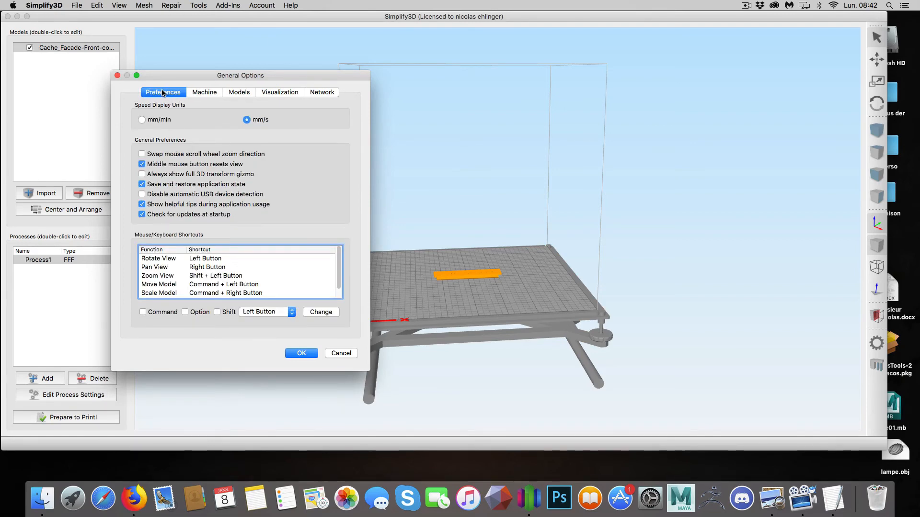
{"action": "left_click", "coordinate": [205, 93]}
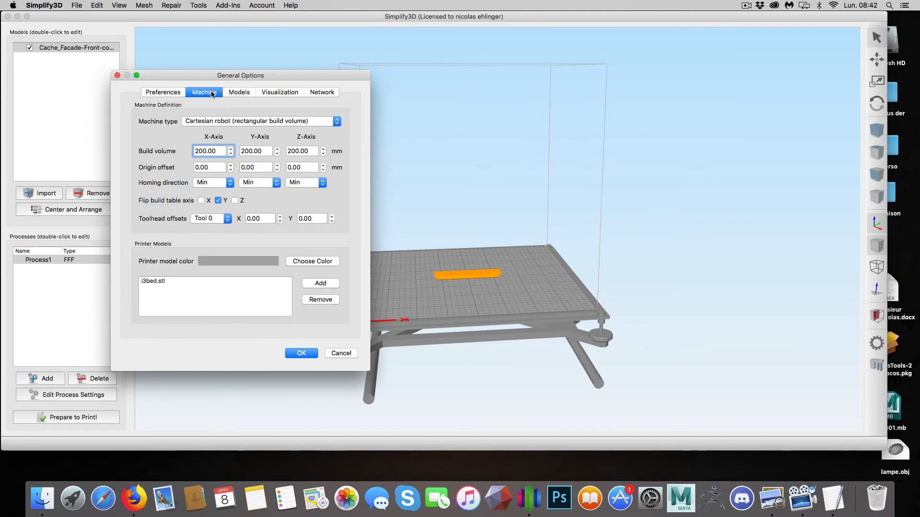
{"action": "left_click", "coordinate": [239, 92]}
{"action": "left_click", "coordinate": [270, 94]}
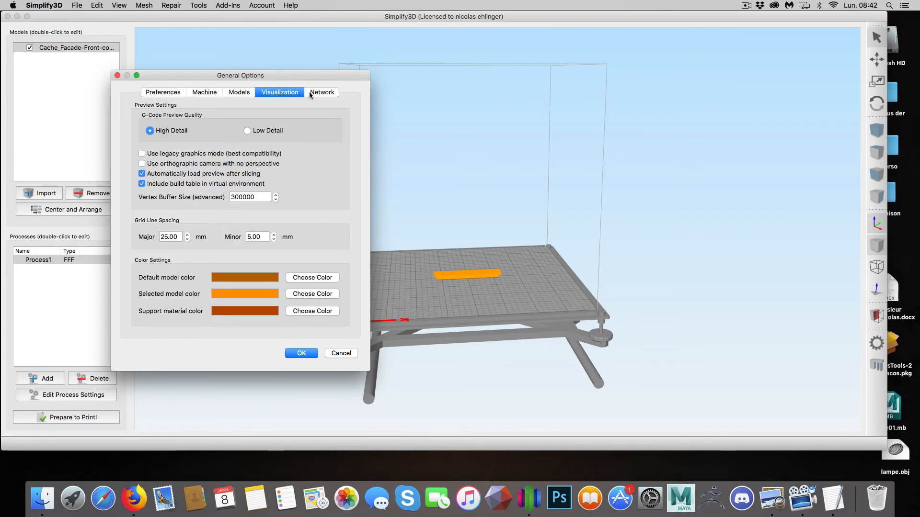
{"action": "left_click", "coordinate": [320, 94]}
{"action": "left_click", "coordinate": [208, 93]}
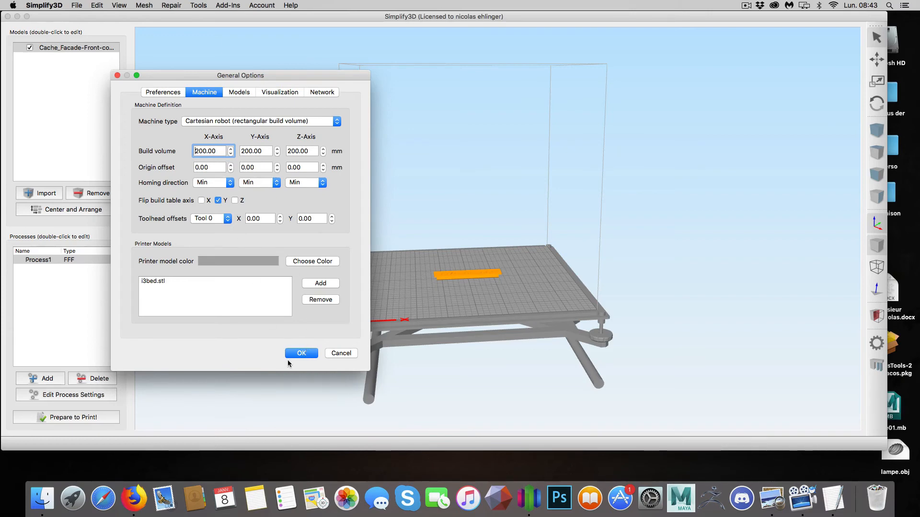
{"action": "left_click", "coordinate": [308, 354]}
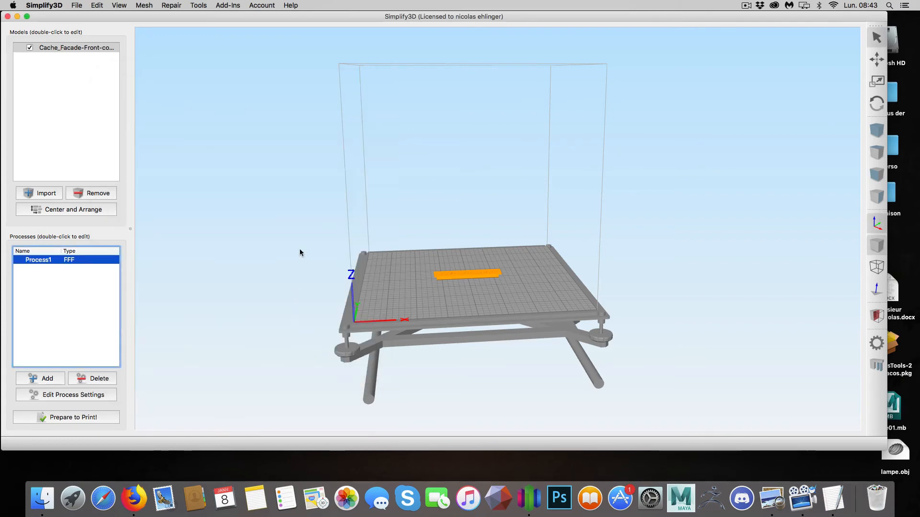
- Change the interface language to French - Français and accept
{"action": "left_click", "coordinate": [290, 6]}
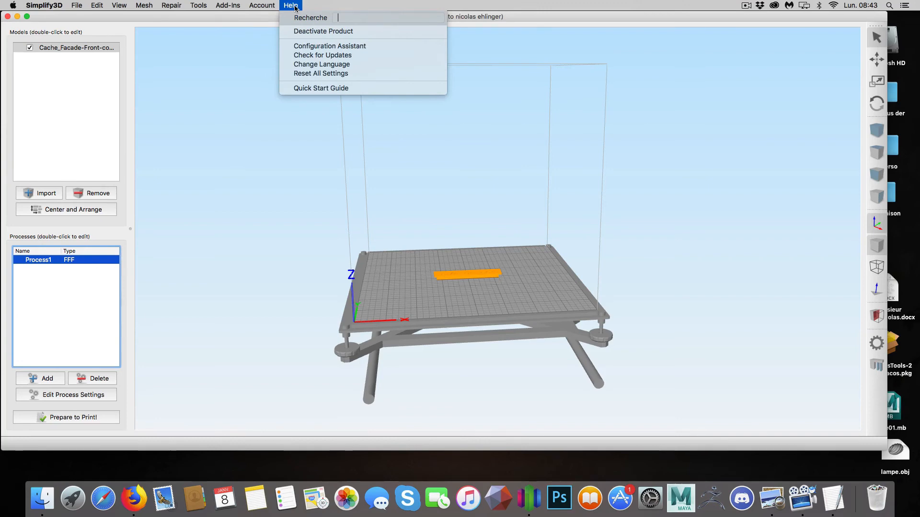
{"action": "left_click", "coordinate": [311, 64]}
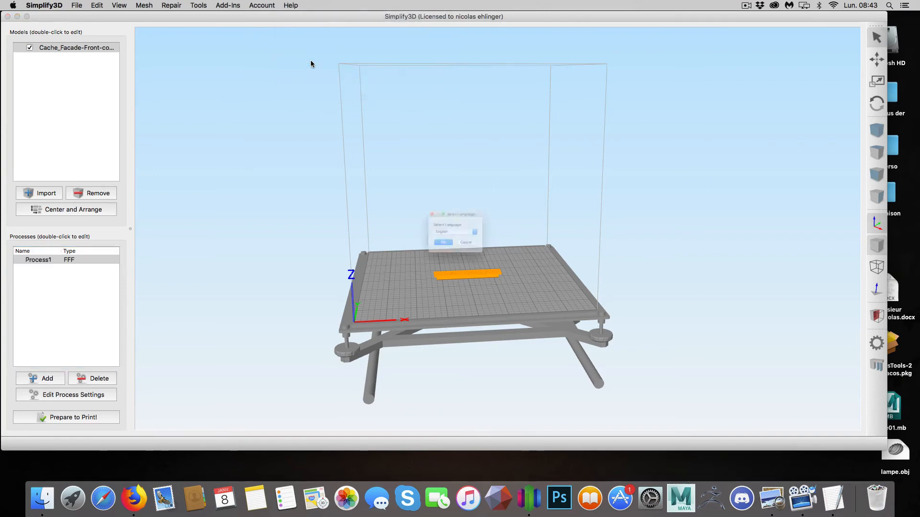
{"action": "left_click", "coordinate": [476, 233]}
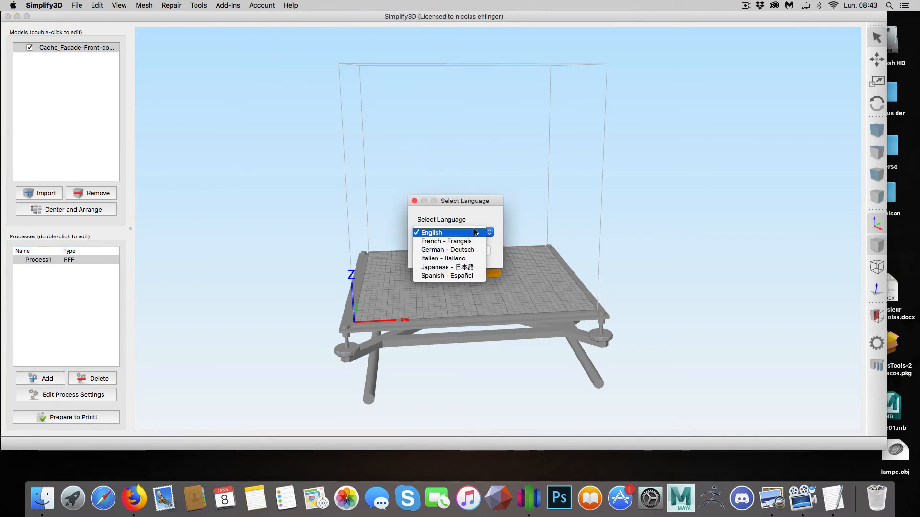
{"action": "left_click", "coordinate": [473, 241]}
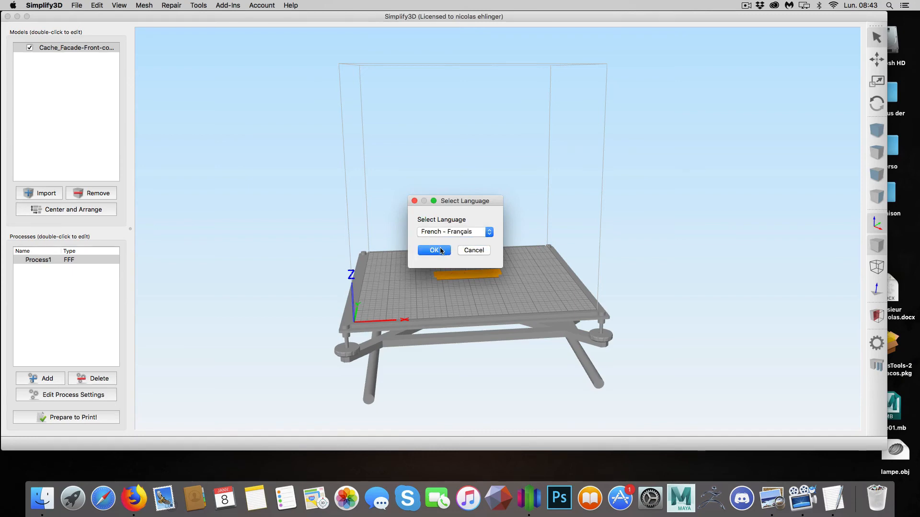
{"action": "left_click", "coordinate": [439, 249]}
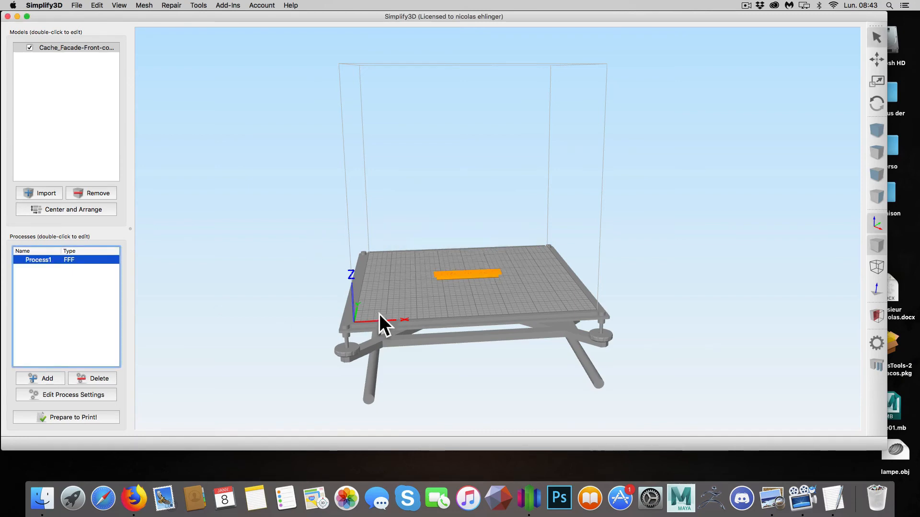
- Switch Process1 to the MicroDeltaRework(2) profile and accept the FFF settings
{"action": "left_click_drag", "start_coordinate": [283, 272], "coordinate": [191, 252]}
{"action": "double_click", "coordinate": [81, 263]}
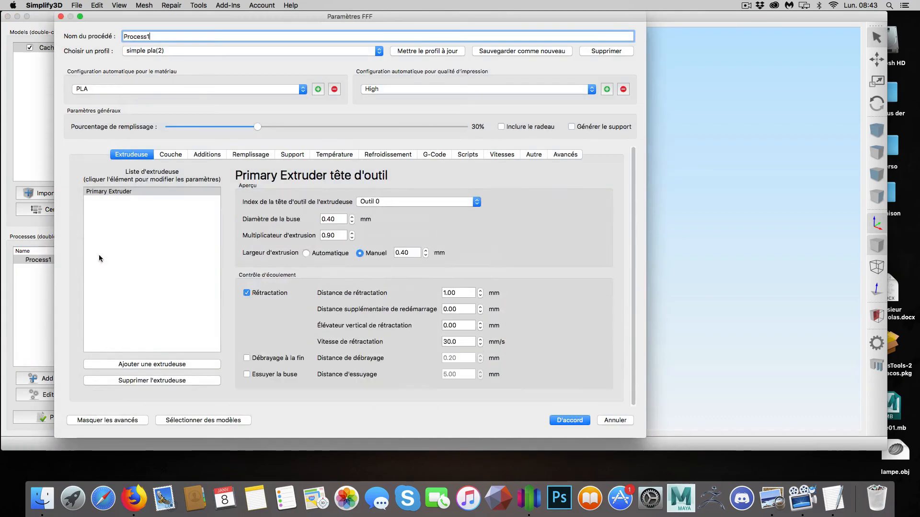
{"action": "left_click", "coordinate": [189, 52]}
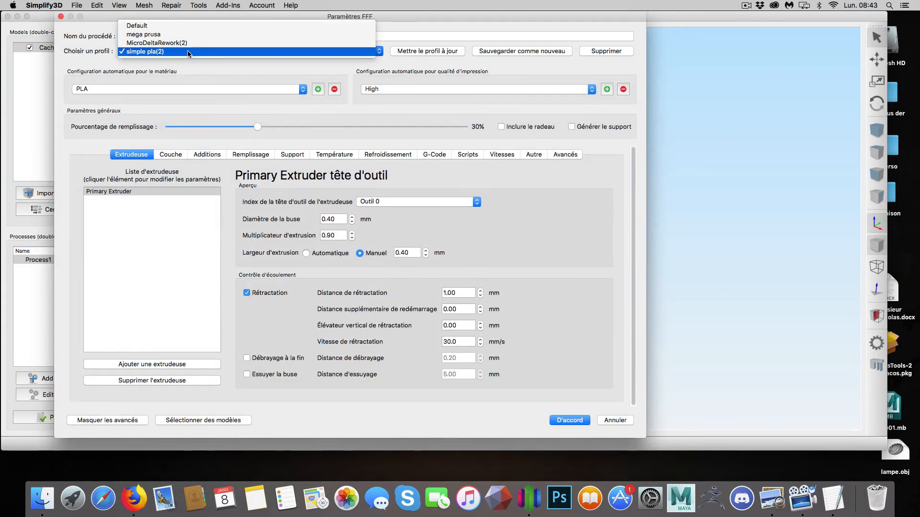
{"action": "left_click", "coordinate": [187, 43]}
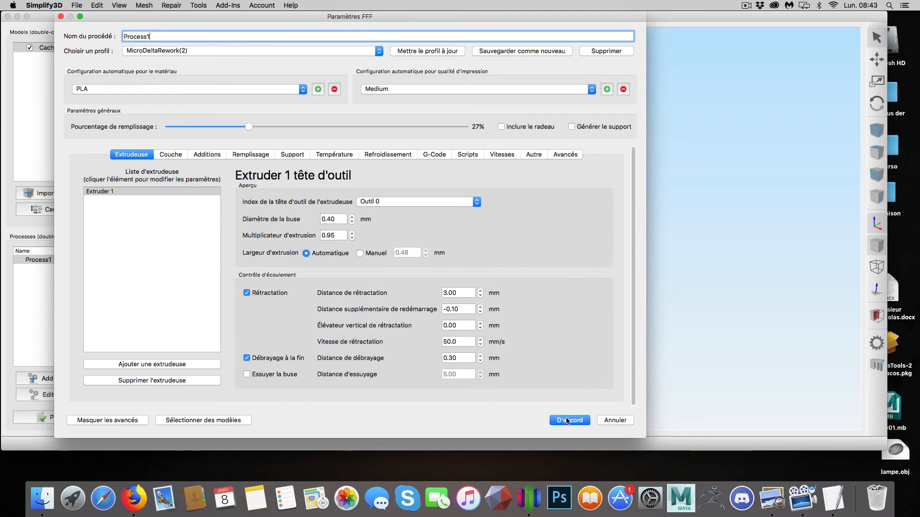
{"action": "left_click", "coordinate": [568, 420]}
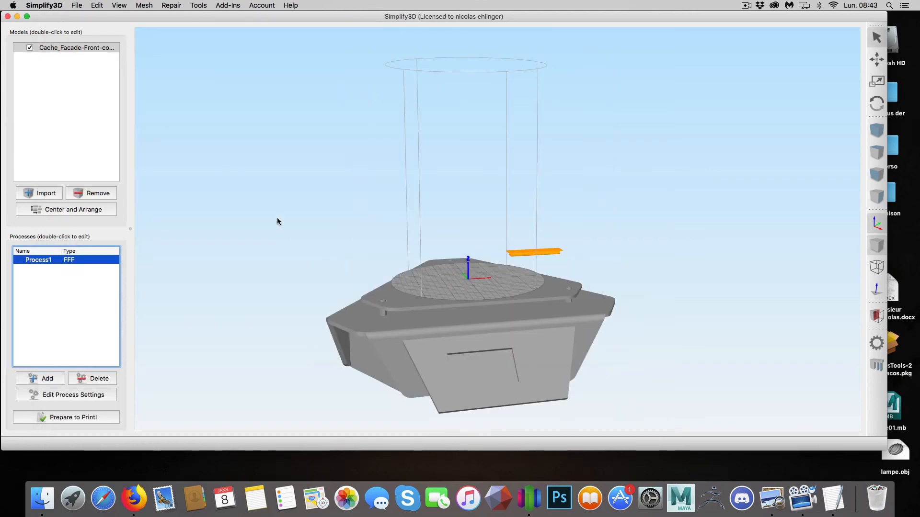
- Reopen the general options, examine the delta machine definition and its printer model, and accept the dialog
{"action": "left_click", "coordinate": [48, 5]}
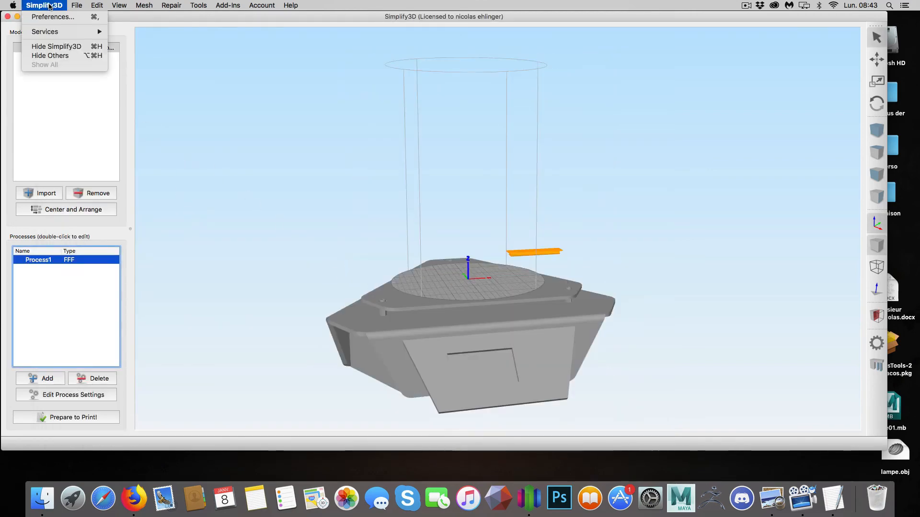
{"action": "left_click", "coordinate": [56, 19]}
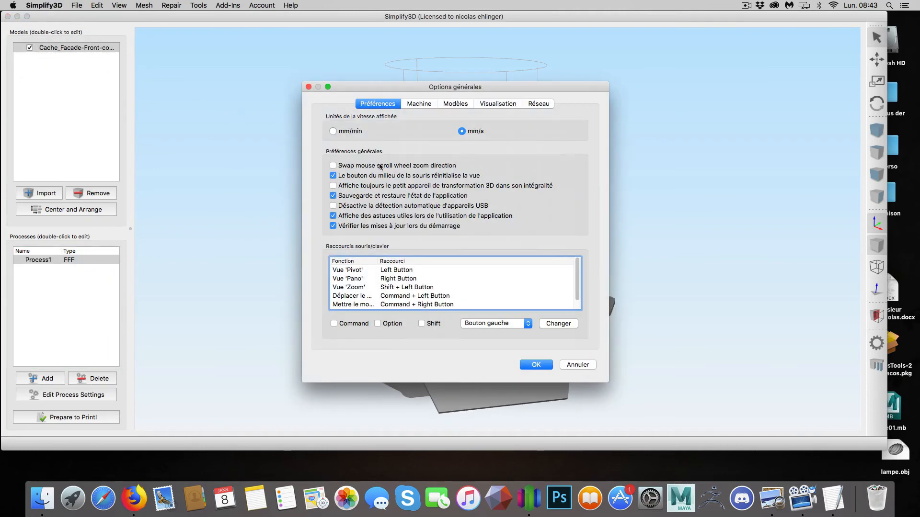
{"action": "left_click_drag", "start_coordinate": [514, 86], "coordinate": [318, 68]}
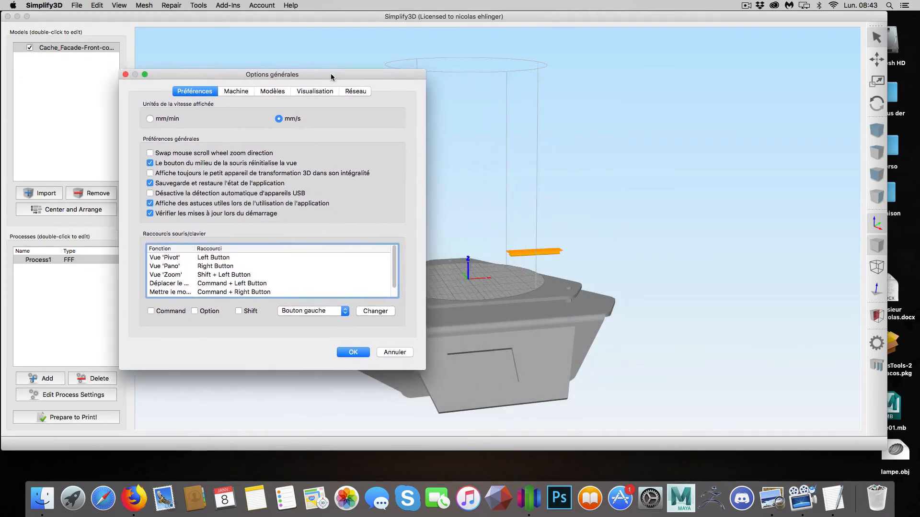
{"action": "left_click", "coordinate": [223, 88]}
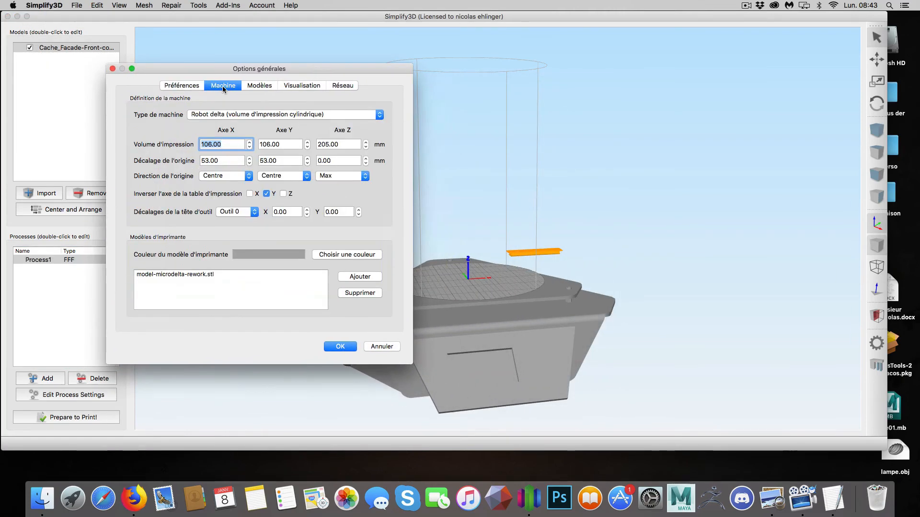
{"action": "left_click", "coordinate": [185, 86]}
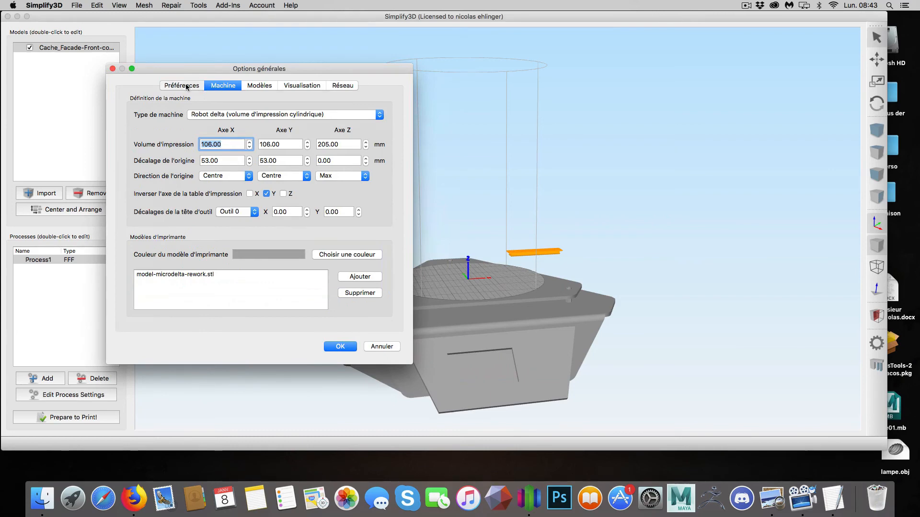
{"action": "left_click", "coordinate": [230, 89]}
{"action": "left_click", "coordinate": [256, 87]}
{"action": "left_click", "coordinate": [286, 88]}
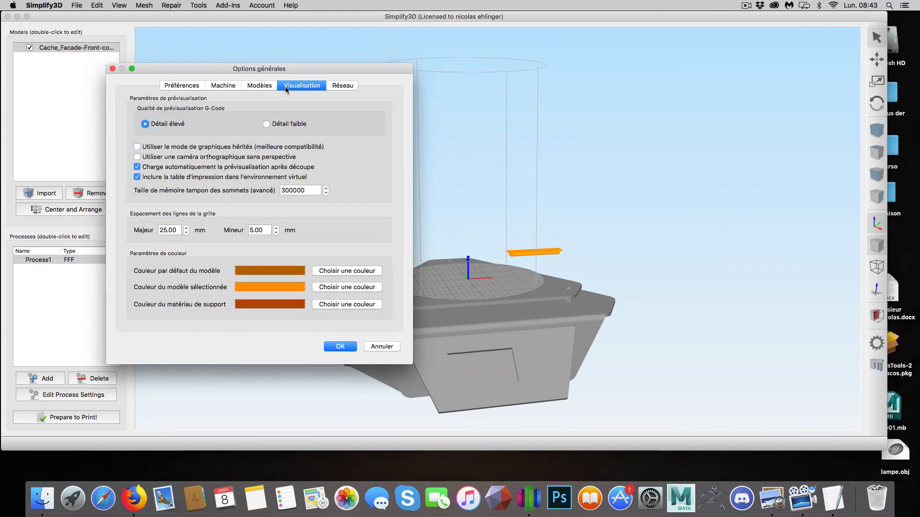
{"action": "left_click", "coordinate": [226, 89]}
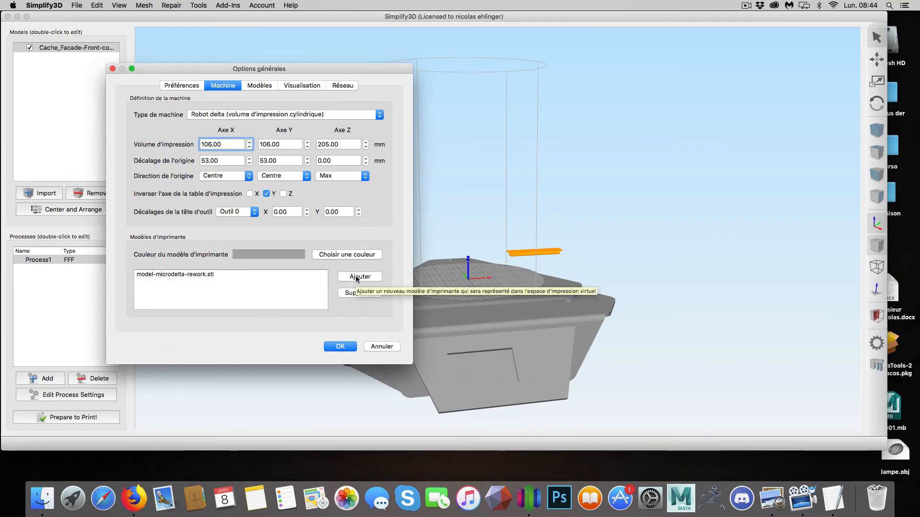
{"action": "left_click", "coordinate": [349, 348]}
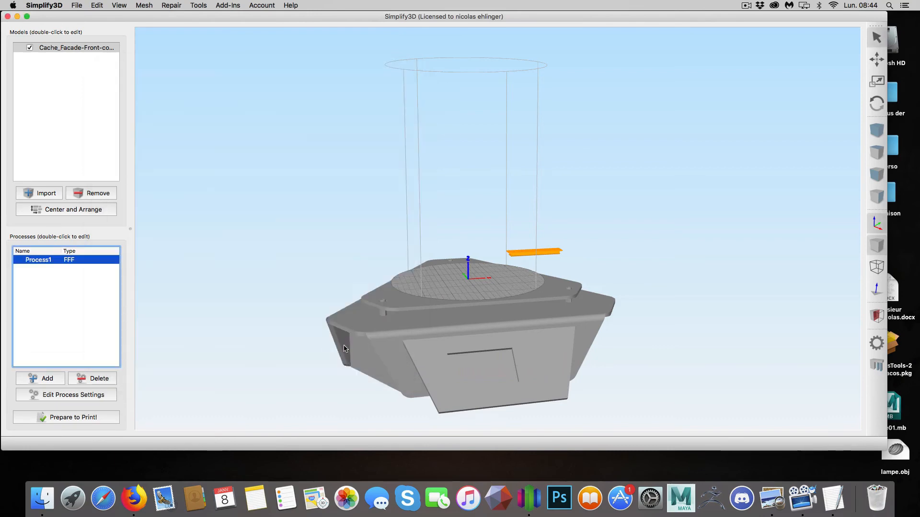
- Set Process1 back to the simple pla(2) profile and accept the FFF settings
{"action": "double_click", "coordinate": [90, 259]}
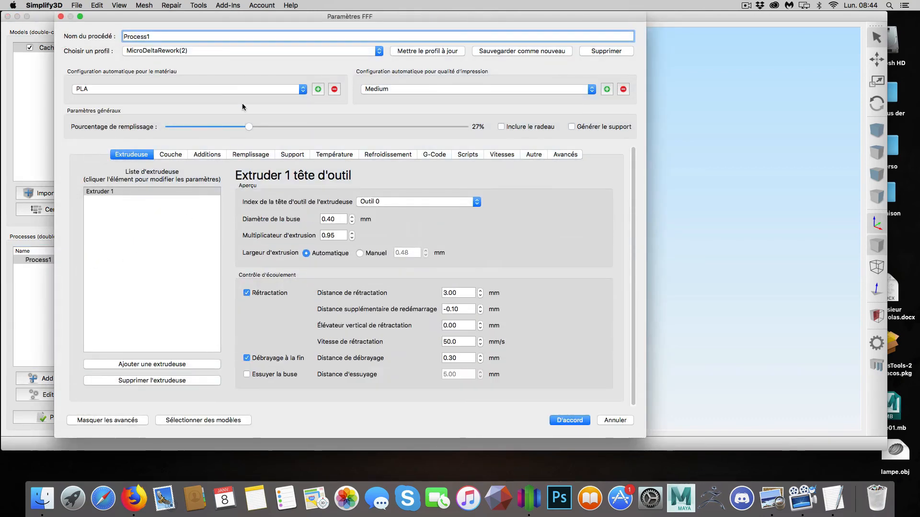
{"action": "left_click", "coordinate": [211, 52]}
{"action": "left_click", "coordinate": [201, 60]}
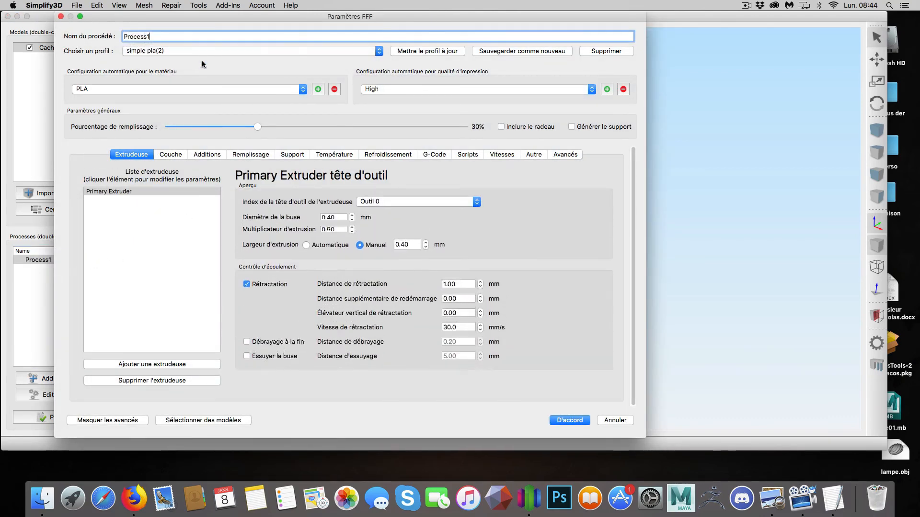
{"action": "left_click", "coordinate": [565, 421]}
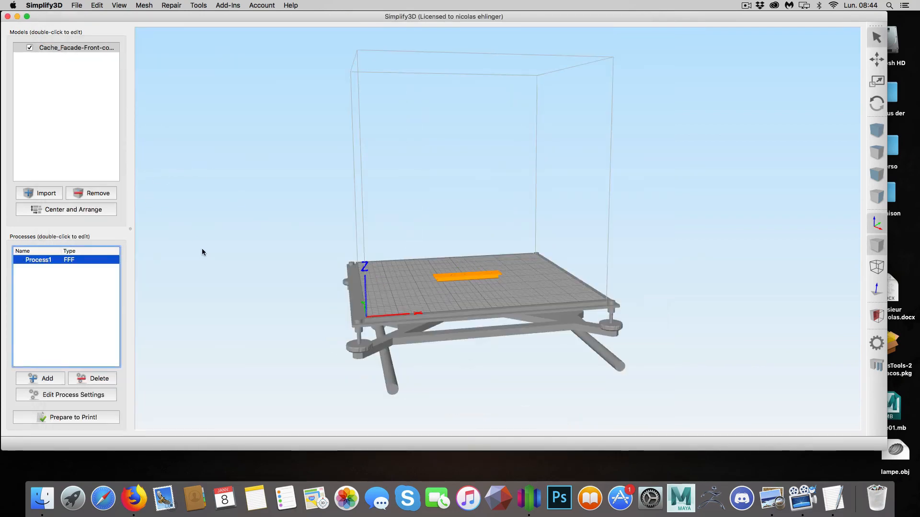
- Switch Process1 from simple pla(2) to the MicroDeltaRework(2) profile and accept the FFF settings
{"action": "double_click", "coordinate": [102, 260]}
{"action": "left_click", "coordinate": [230, 51]}
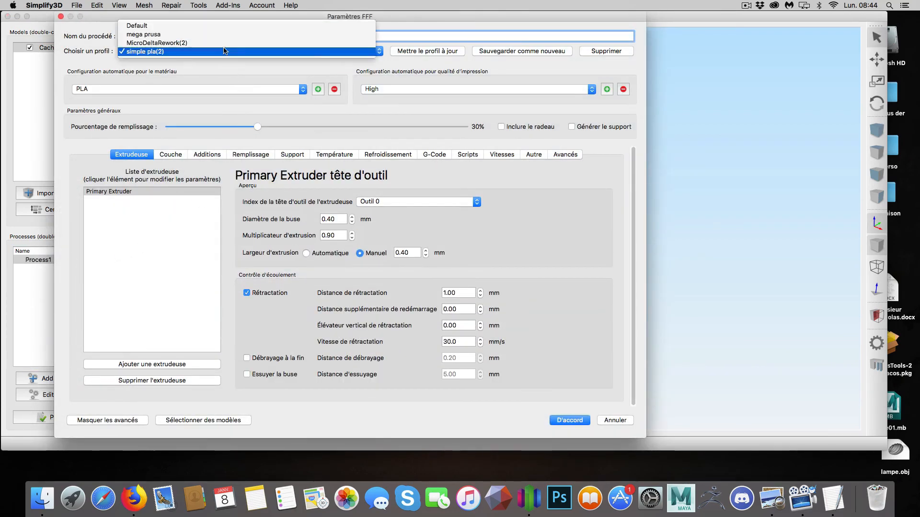
{"action": "left_click", "coordinate": [219, 43]}
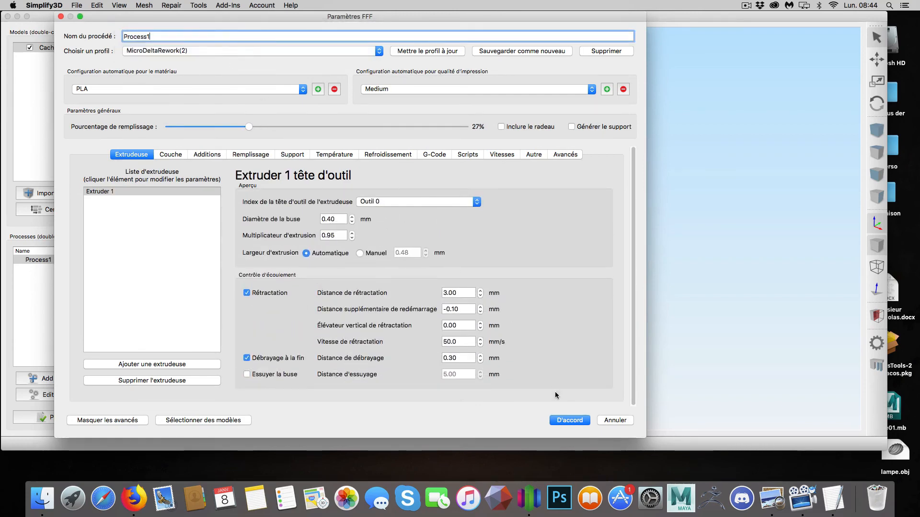
{"action": "left_click", "coordinate": [565, 421]}
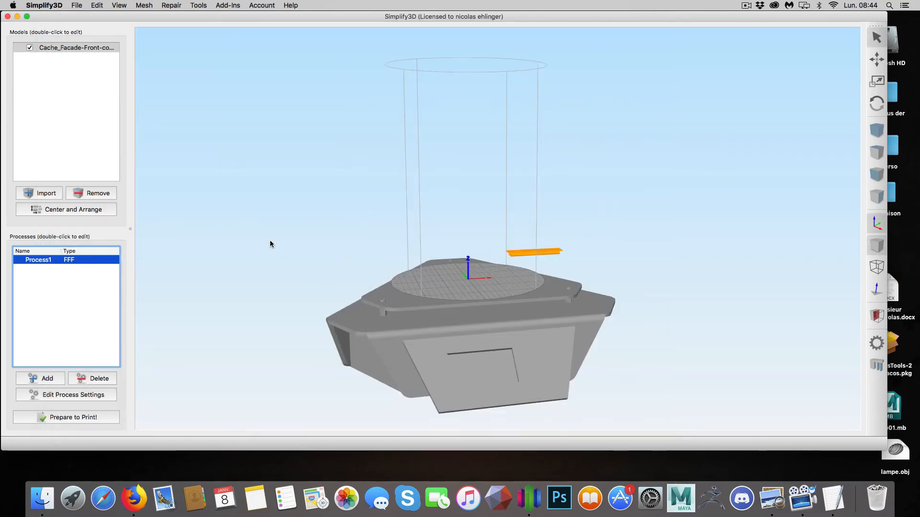
- Inspect the delta printer bed, check its machine definition in the general options, and accept the dialog
{"action": "mouse_move", "coordinate": [270, 241]}
{"action": "left_mouse_down"}
{"action": "mouse_move", "coordinate": [256, 241]}
{"action": "mouse_move", "coordinate": [266, 241]}
{"action": "left_mouse_up"}
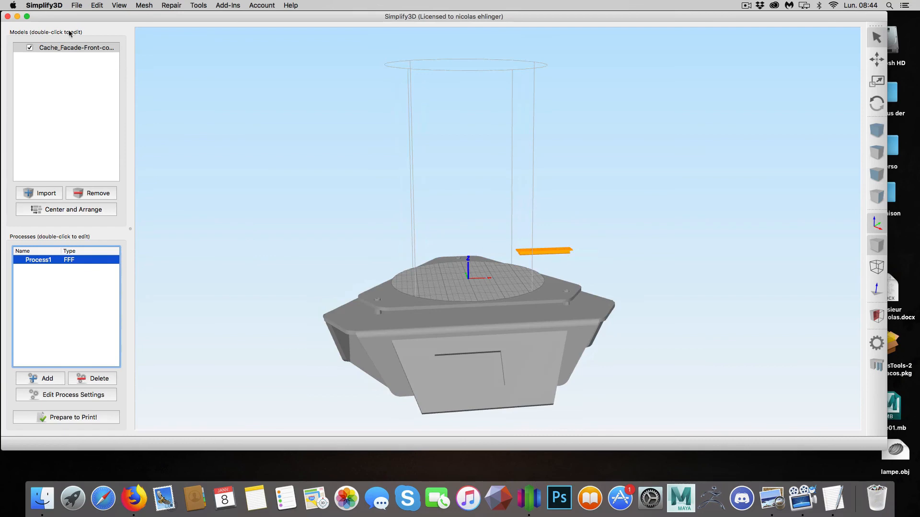
{"action": "left_click", "coordinate": [51, 6]}
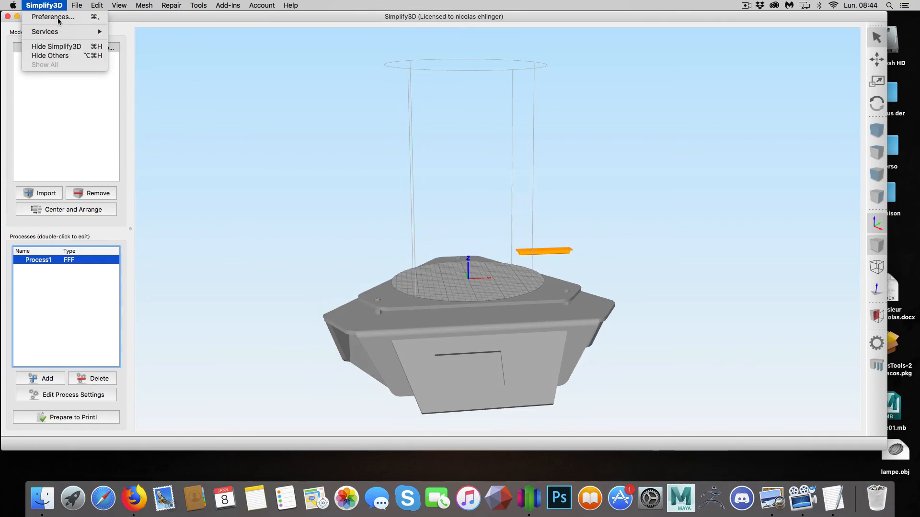
{"action": "left_click", "coordinate": [48, 17]}
{"action": "left_click", "coordinate": [420, 103]}
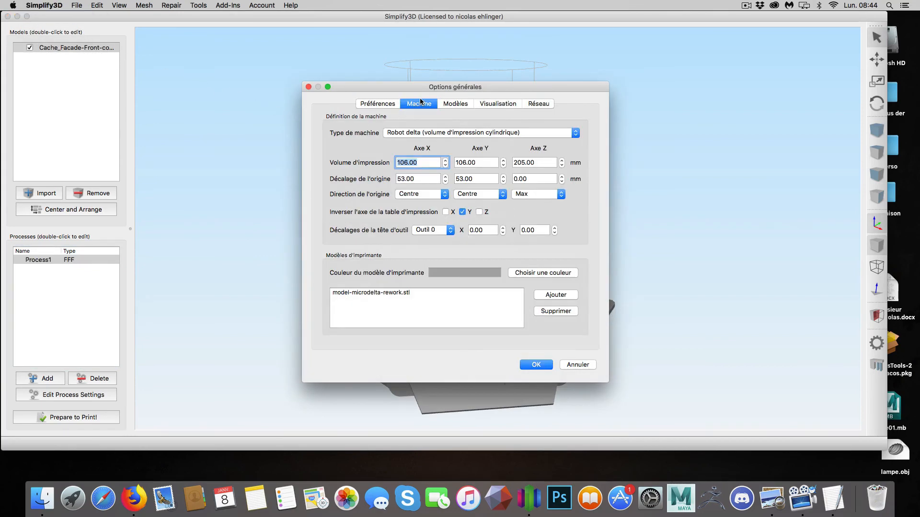
{"action": "left_click", "coordinate": [536, 365]}
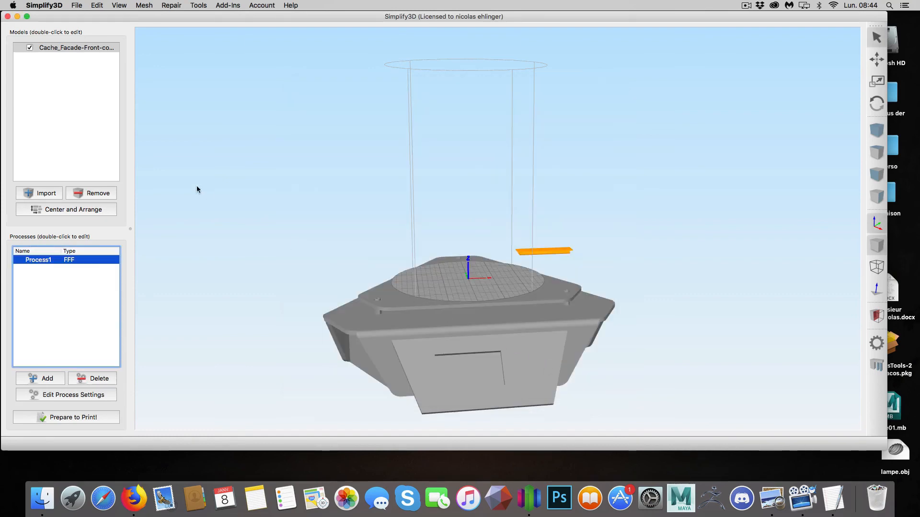
- Darken the printer model colour to a dark grey in the machine options and accept
{"action": "left_click", "coordinate": [59, 6]}
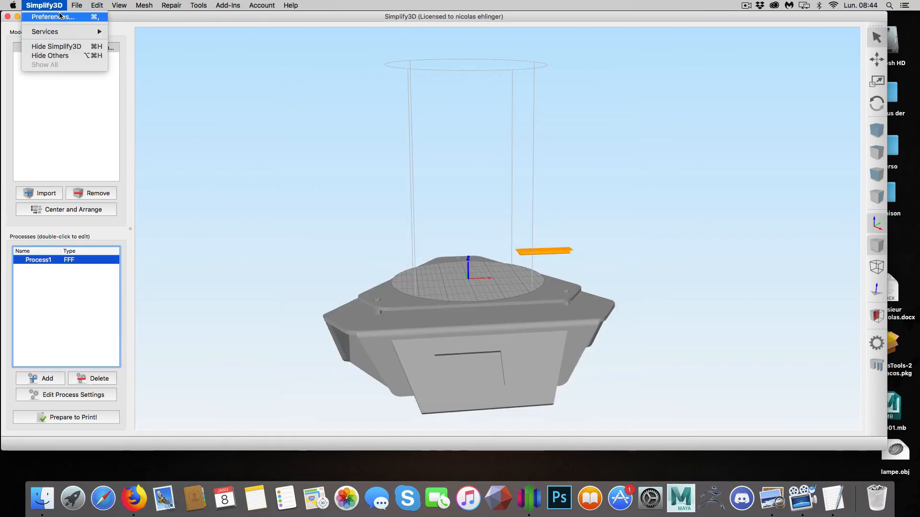
{"action": "left_click", "coordinate": [61, 16]}
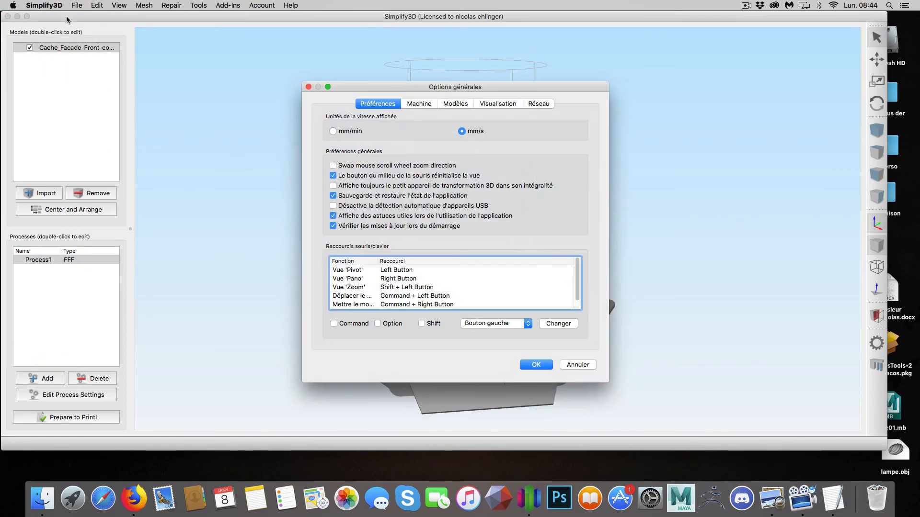
{"action": "left_click", "coordinate": [415, 105]}
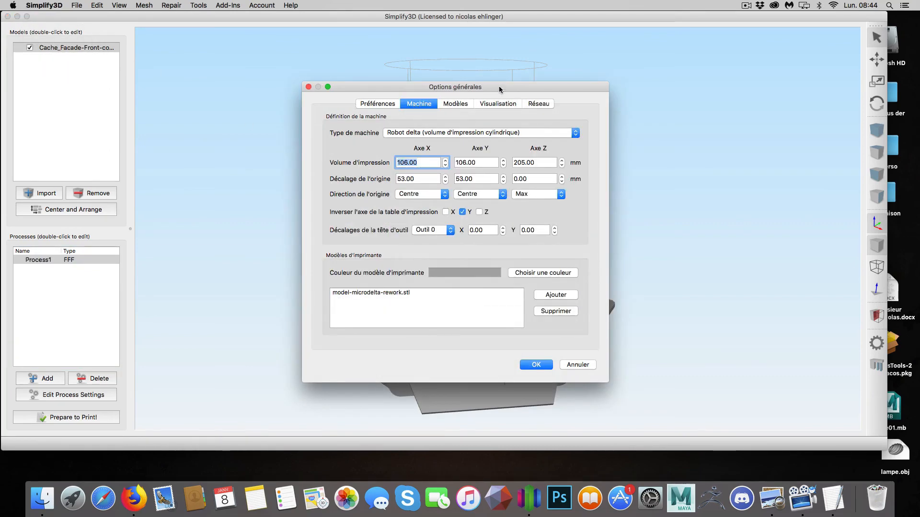
{"action": "left_click_drag", "start_coordinate": [492, 85], "coordinate": [215, 32]}
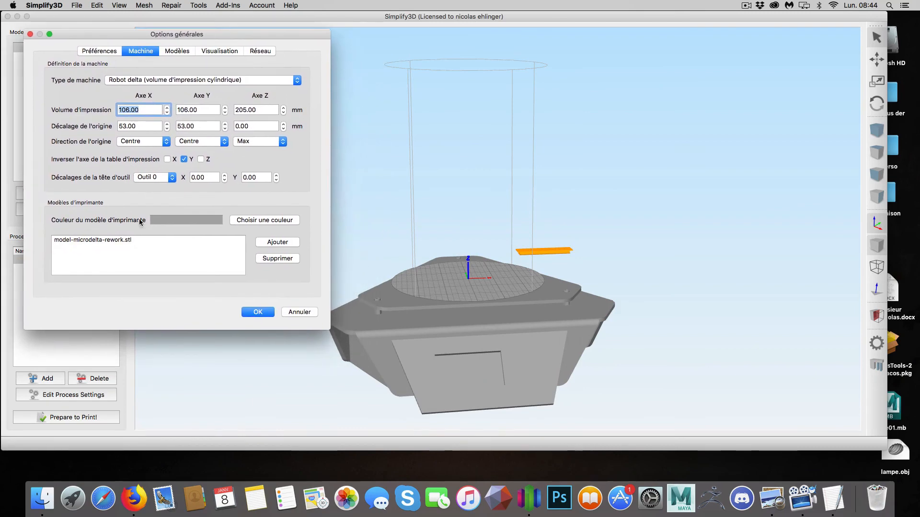
{"action": "left_click", "coordinate": [247, 221]}
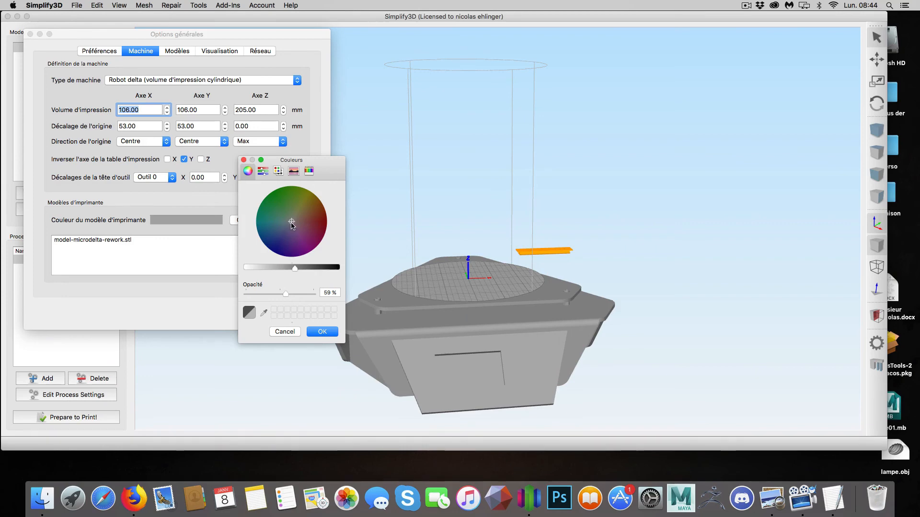
{"action": "left_click_drag", "start_coordinate": [294, 267], "coordinate": [317, 268]}
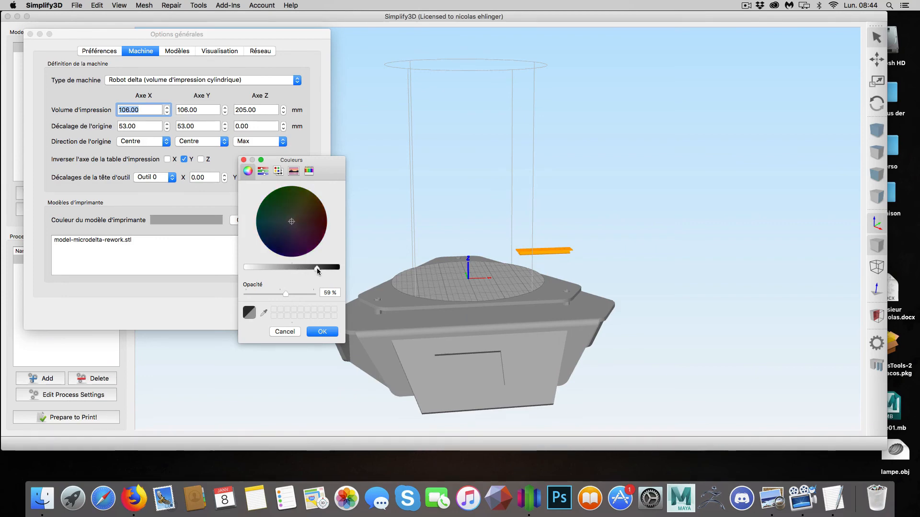
{"action": "left_click", "coordinate": [320, 334]}
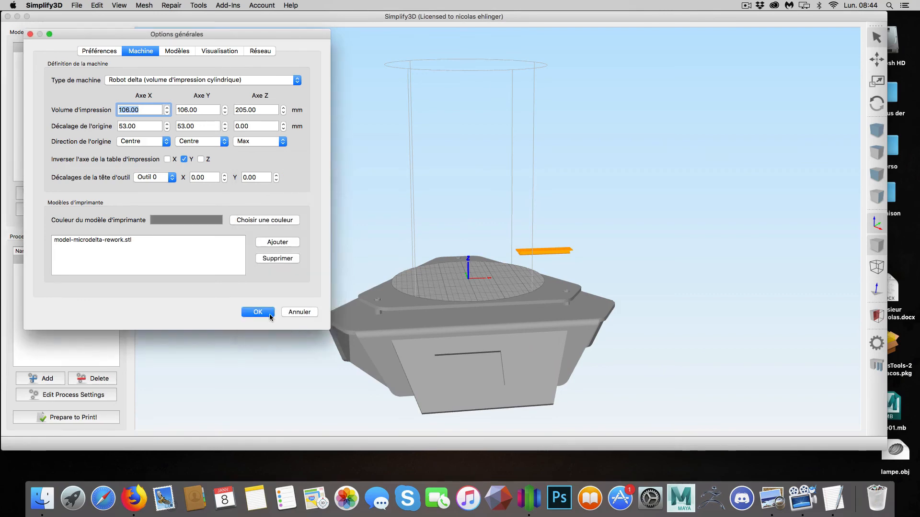
{"action": "left_click", "coordinate": [266, 313]}
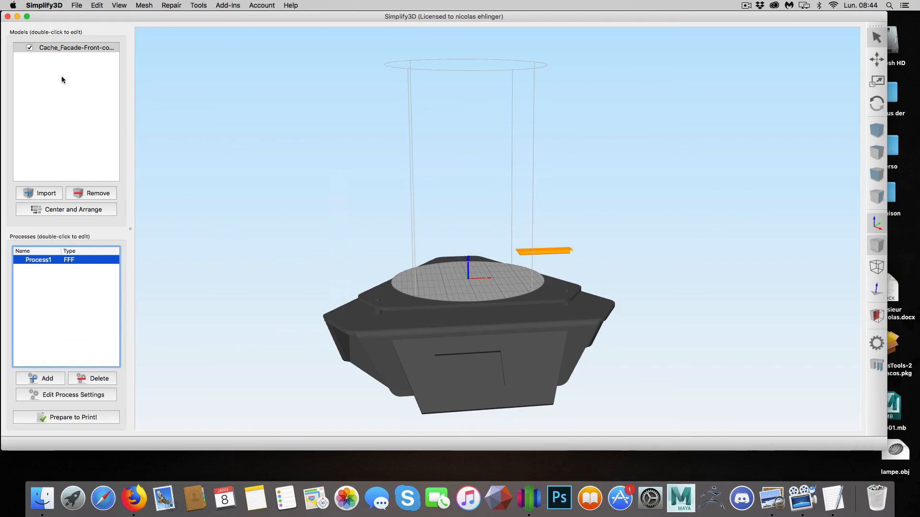
- Change the printer model colour to a dark blue in the machine options, accept, and inspect the recoloured delta printer
{"action": "left_click", "coordinate": [55, 5]}
{"action": "left_click", "coordinate": [55, 6]}
{"action": "left_click", "coordinate": [53, 6]}
{"action": "left_click", "coordinate": [54, 16]}
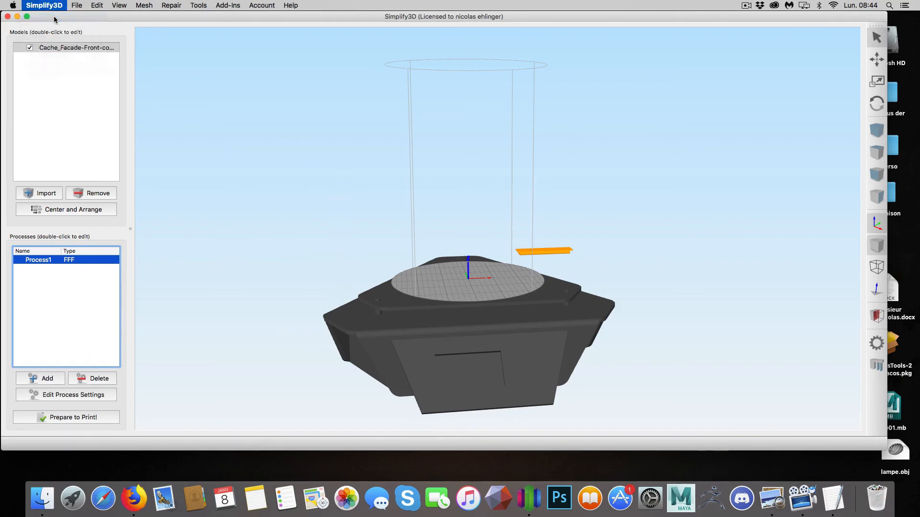
{"action": "left_click", "coordinate": [422, 104]}
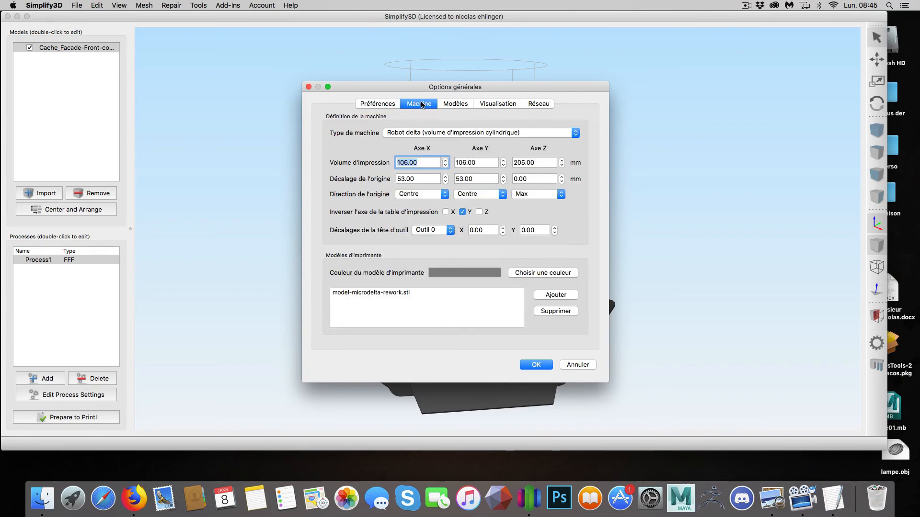
{"action": "left_click_drag", "start_coordinate": [484, 92], "coordinate": [279, 74]}
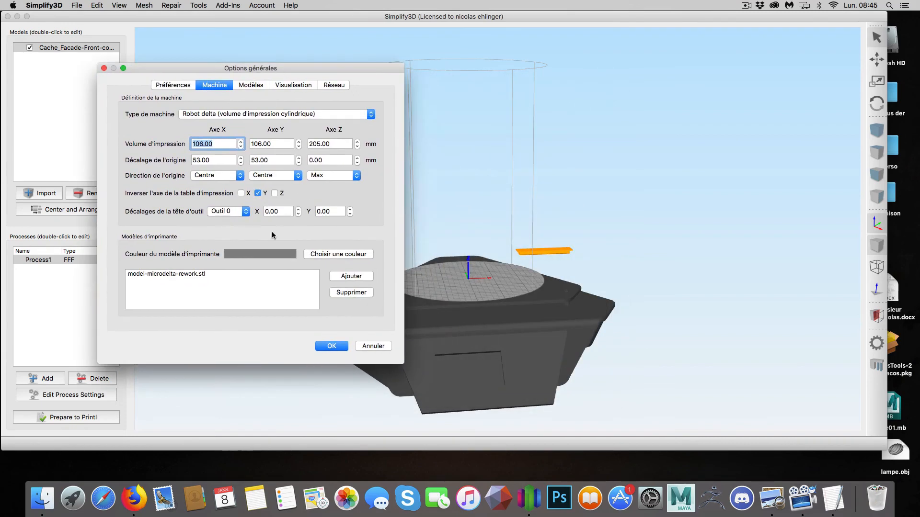
{"action": "left_click", "coordinate": [340, 257]}
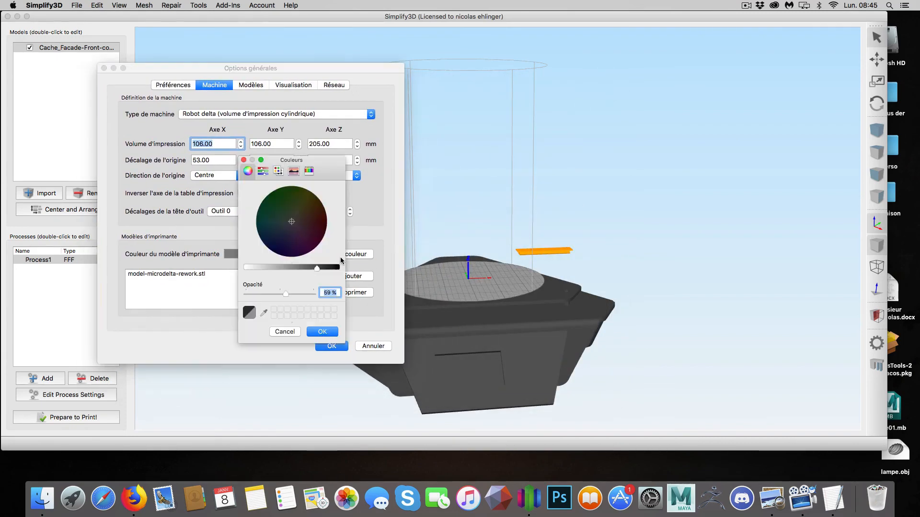
{"action": "left_click_drag", "start_coordinate": [299, 234], "coordinate": [280, 237]}
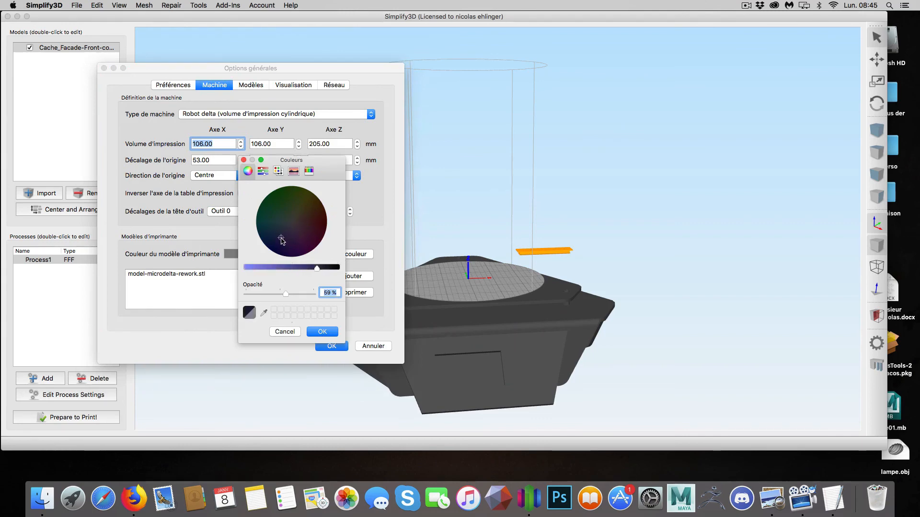
{"action": "left_click_drag", "start_coordinate": [317, 268], "coordinate": [305, 267]}
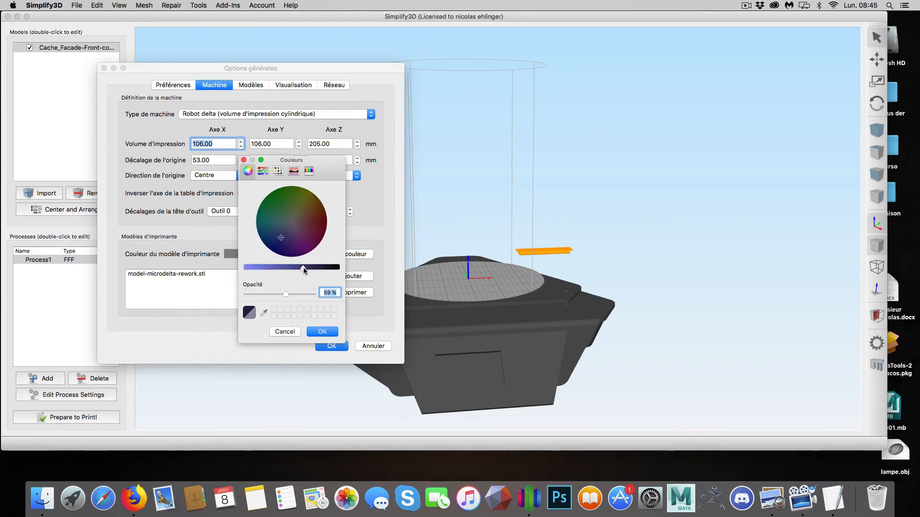
{"action": "left_click", "coordinate": [334, 333]}
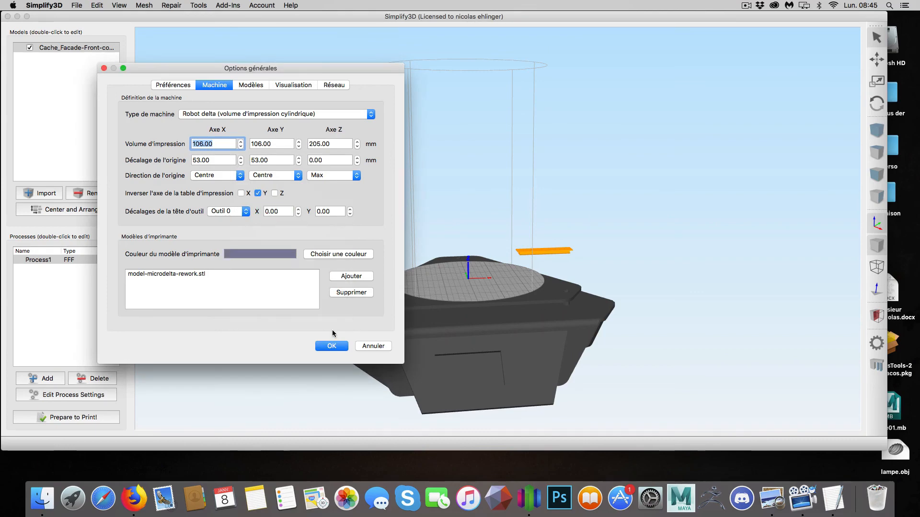
{"action": "left_click", "coordinate": [332, 346]}
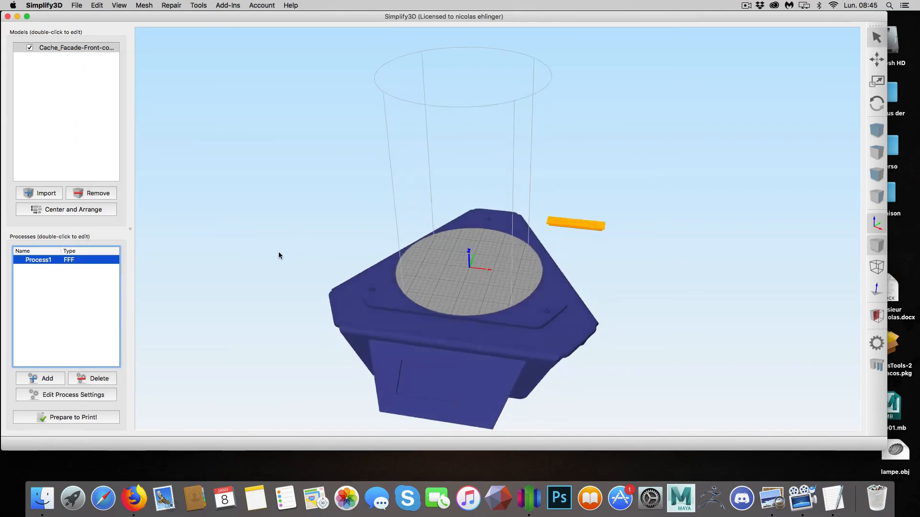
{"action": "left_click_drag", "start_coordinate": [279, 255], "coordinate": [292, 240]}
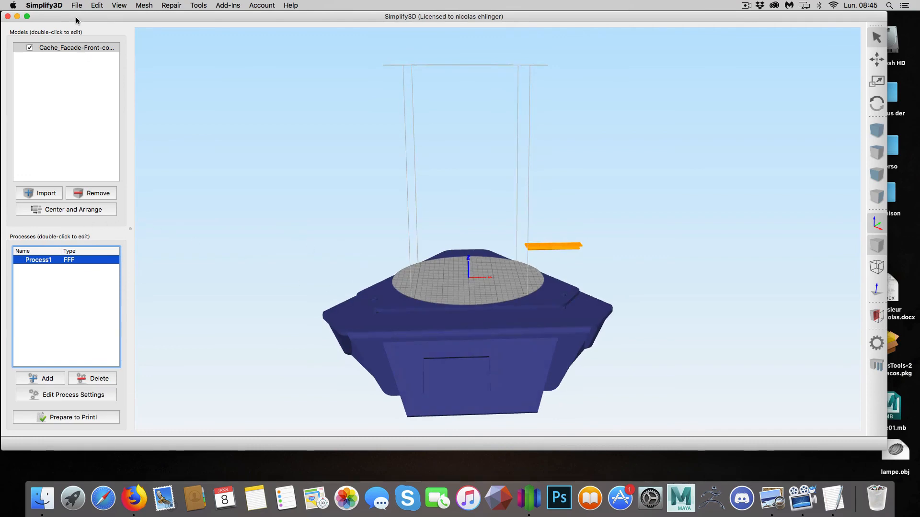
- Set the printer model colour to a neutral medium grey in the machine options and accept
{"action": "left_click", "coordinate": [58, 6]}
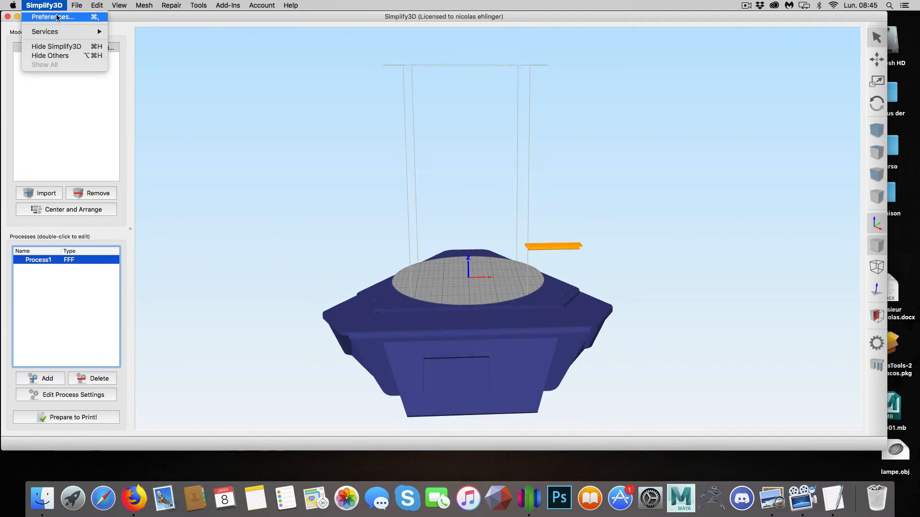
{"action": "left_click", "coordinate": [51, 17]}
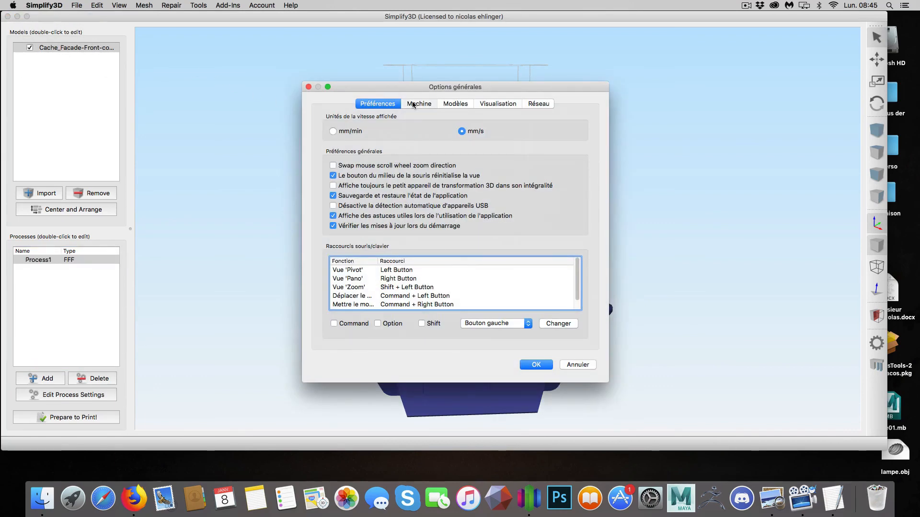
{"action": "left_click", "coordinate": [413, 104]}
{"action": "left_click", "coordinate": [525, 274]}
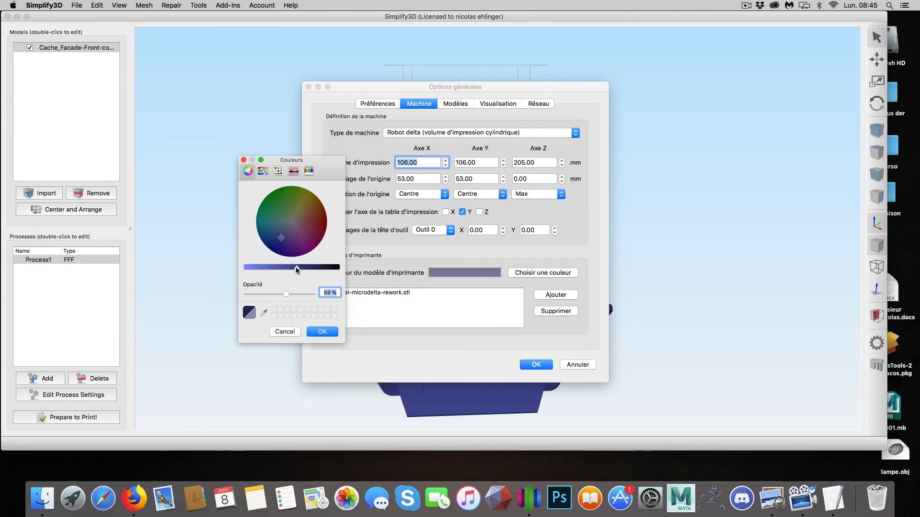
{"action": "left_click_drag", "start_coordinate": [295, 267], "coordinate": [293, 267]}
{"action": "left_click", "coordinate": [289, 221]}
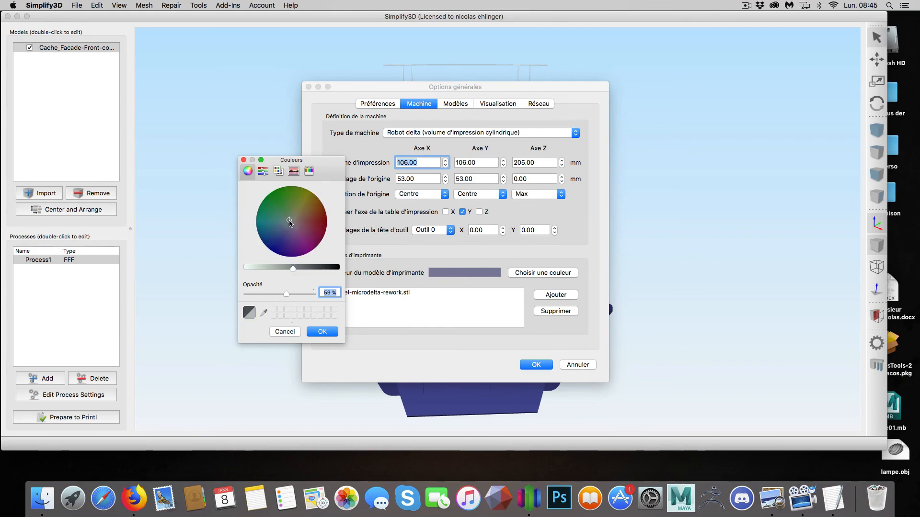
{"action": "left_click", "coordinate": [320, 330]}
{"action": "left_click", "coordinate": [534, 366]}
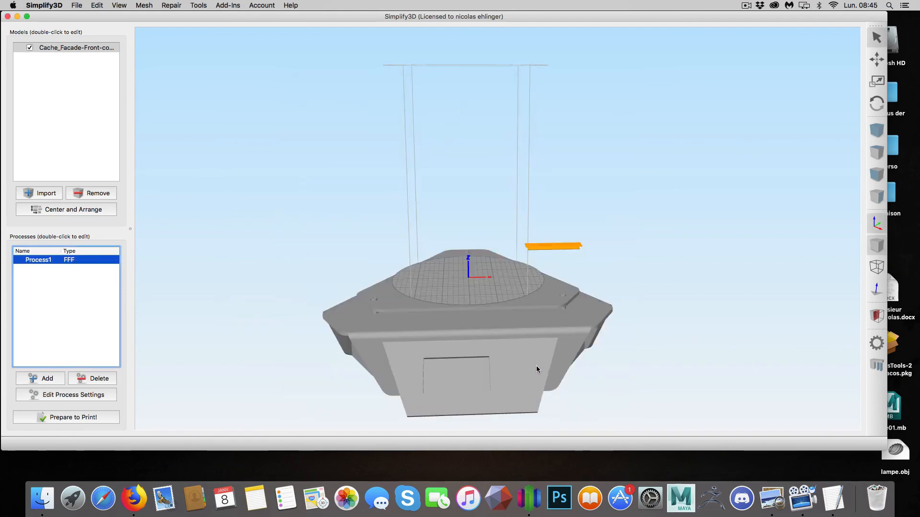
- Center and arrange the Cache_Facade-Front model on the round delta bed
{"action": "scroll", "coordinate": [330, 253], "scroll_direction": "up", "scroll_amount": 3}
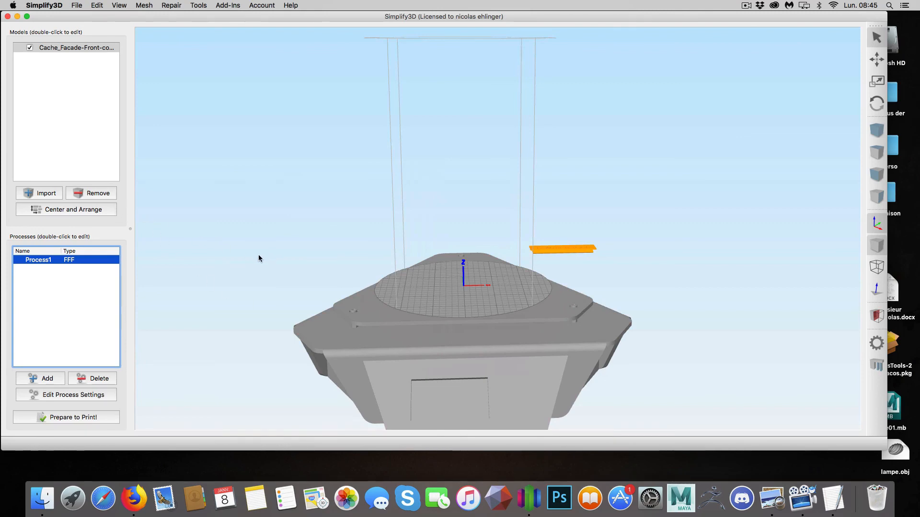
{"action": "mouse_move", "coordinate": [258, 258]}
{"action": "left_mouse_down"}
{"action": "mouse_move", "coordinate": [255, 282]}
{"action": "mouse_move", "coordinate": [300, 283]}
{"action": "mouse_move", "coordinate": [269, 273]}
{"action": "mouse_move", "coordinate": [250, 247]}
{"action": "mouse_move", "coordinate": [257, 240]}
{"action": "mouse_move", "coordinate": [264, 259]}
{"action": "left_mouse_up"}
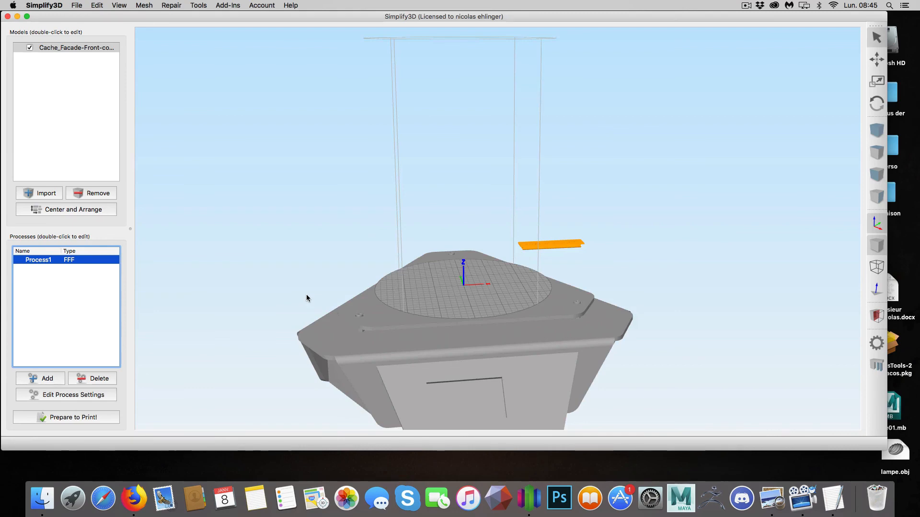
{"action": "left_click", "coordinate": [91, 212]}
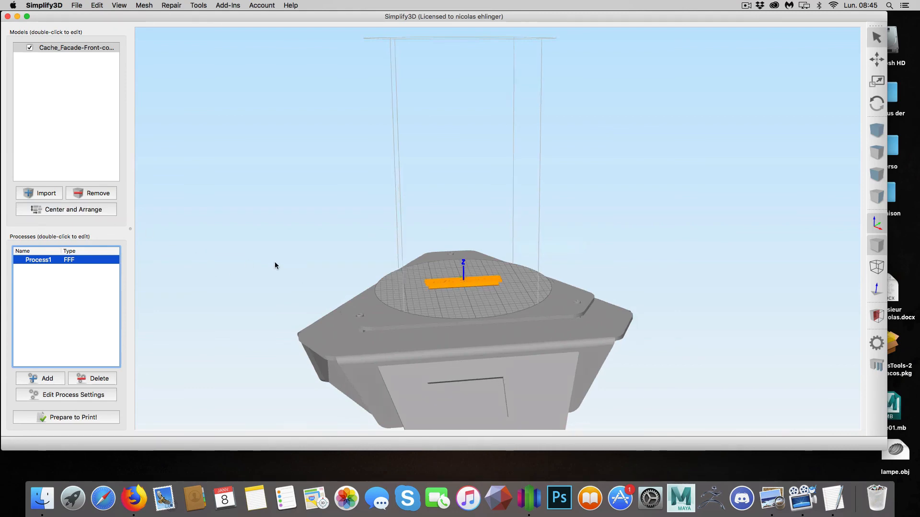
- Inspect the centered part on the delta bed and enlarge the application window to fill more of the desktop
{"action": "left_click_drag", "start_coordinate": [275, 263], "coordinate": [306, 267]}
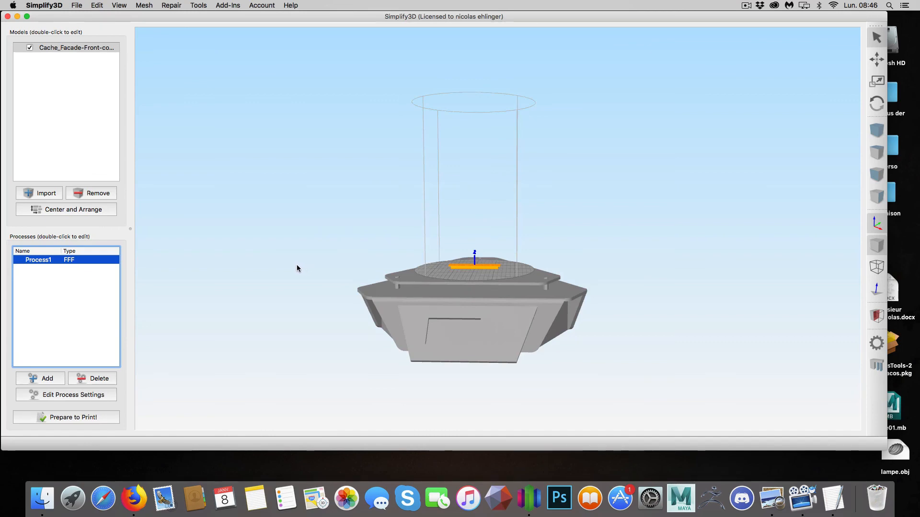
{"action": "left_click_drag", "start_coordinate": [298, 267], "coordinate": [330, 292]}
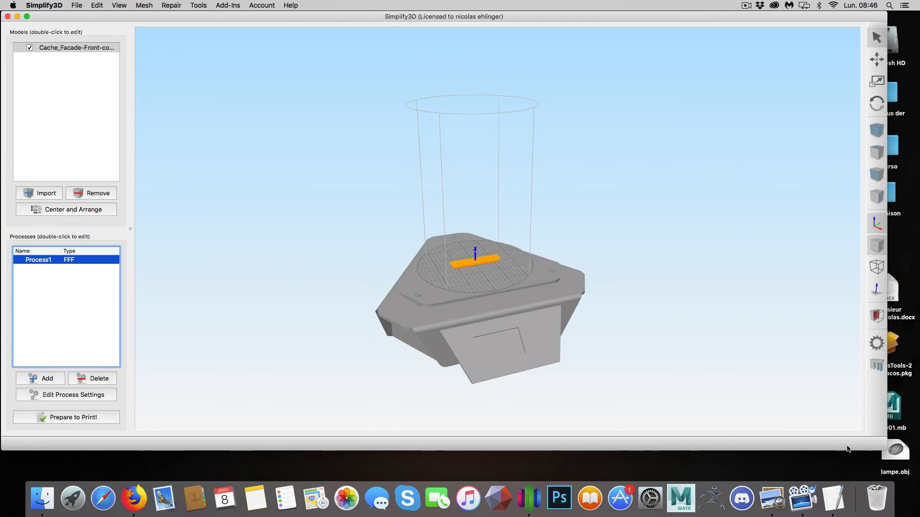
{"action": "left_click_drag", "start_coordinate": [881, 445], "coordinate": [917, 480]}
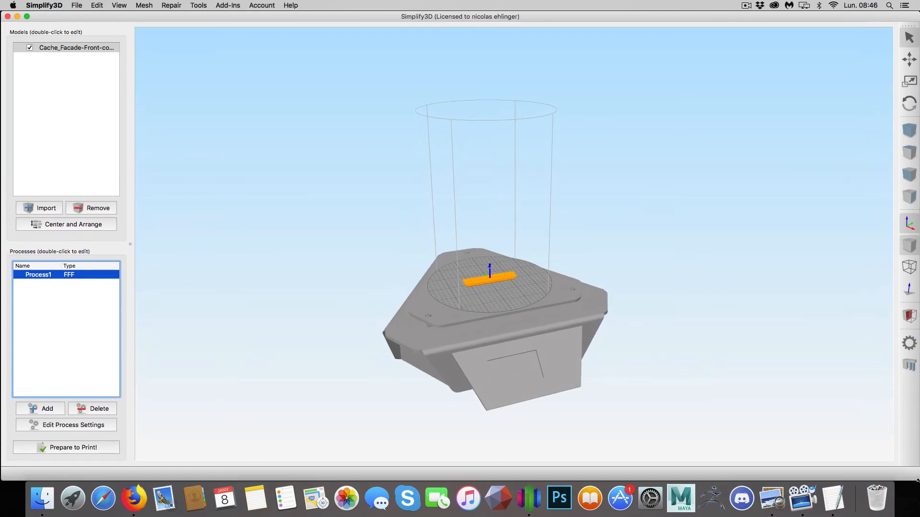